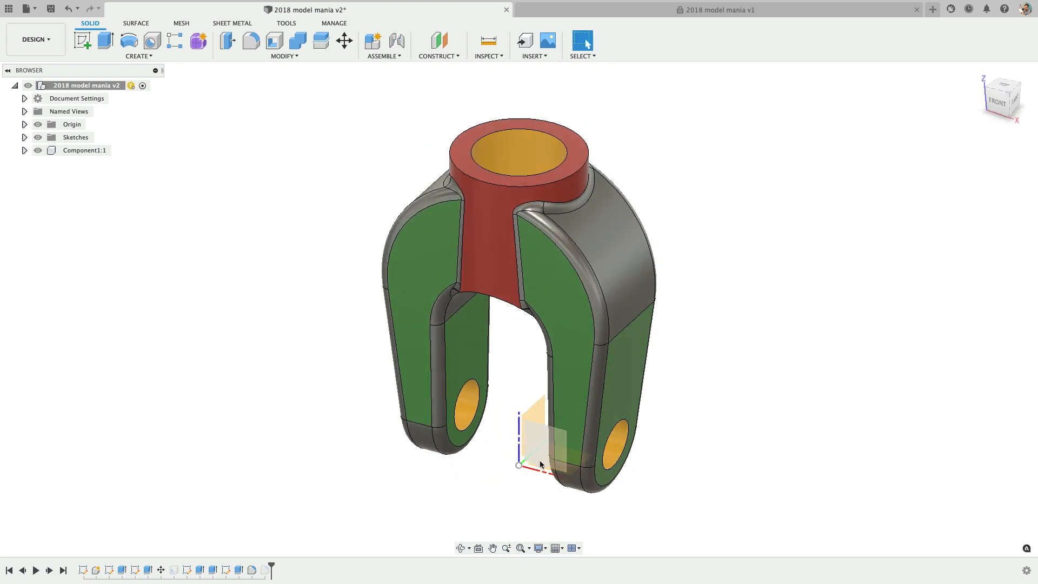
{"action": "middle_click_drag", "start_coordinate": [524, 388], "coordinate": [519, 303], "text": "shift"}
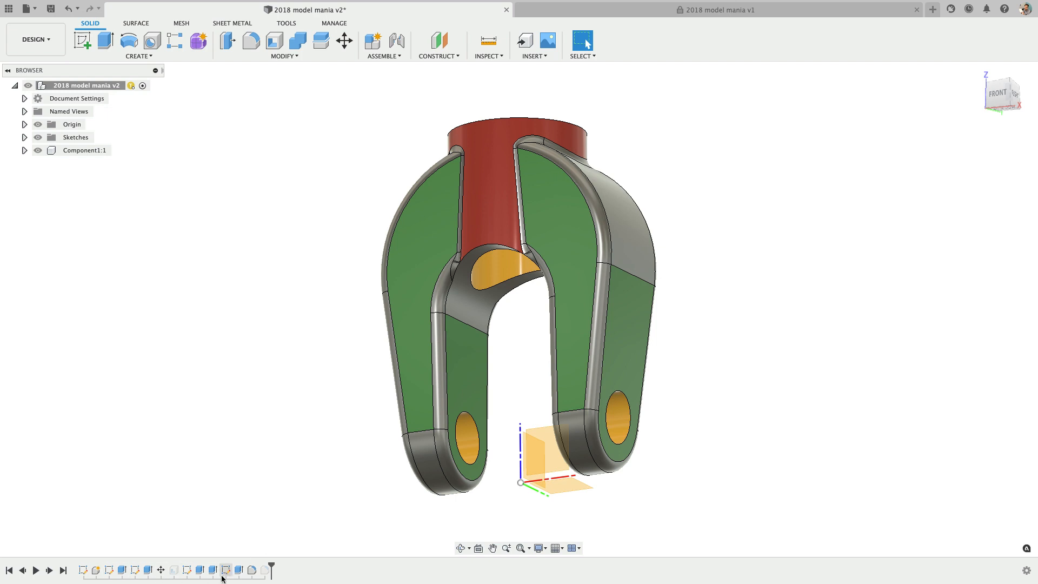
{"action": "middle_click_drag", "start_coordinate": [239, 482], "coordinate": [235, 504], "text": "shift"}
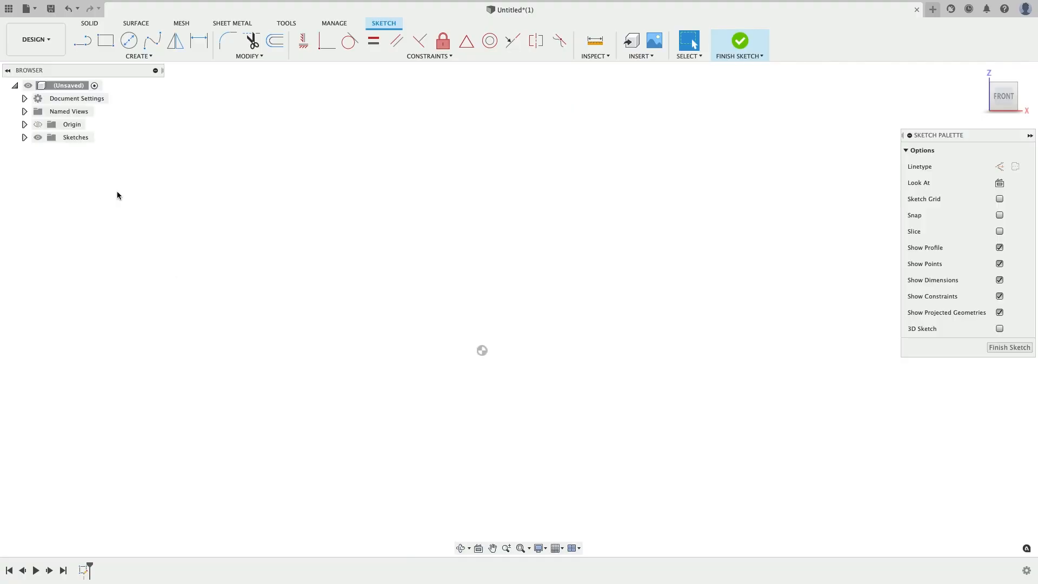
- Save the design as "2018 model mania" in the 3D PRINTER TOOLS project
{"action": "left_click", "coordinate": [50, 9]}
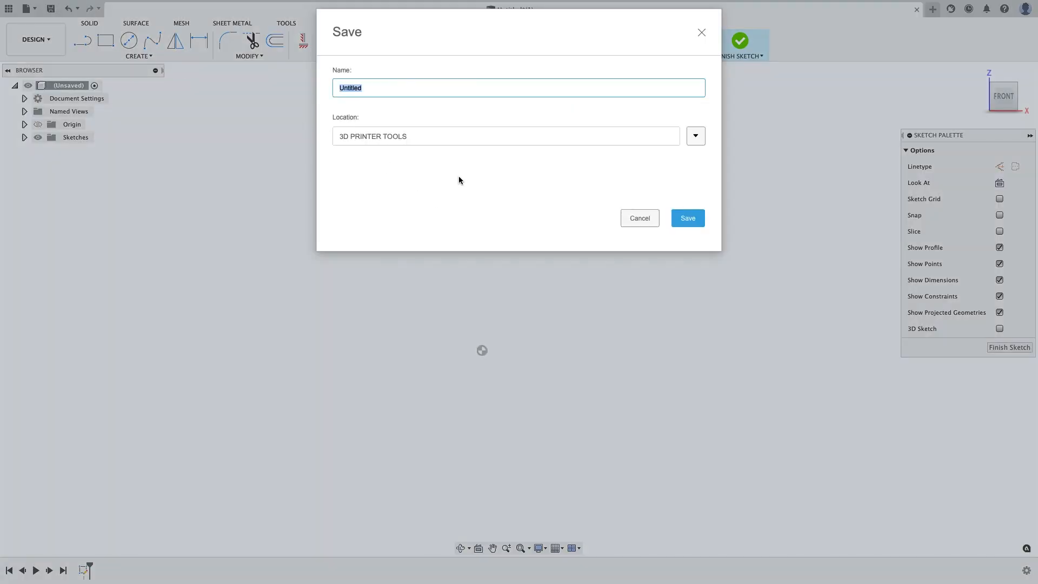
{"action": "type", "text": "2018 model mania"}
{"action": "left_click", "coordinate": [446, 145]}
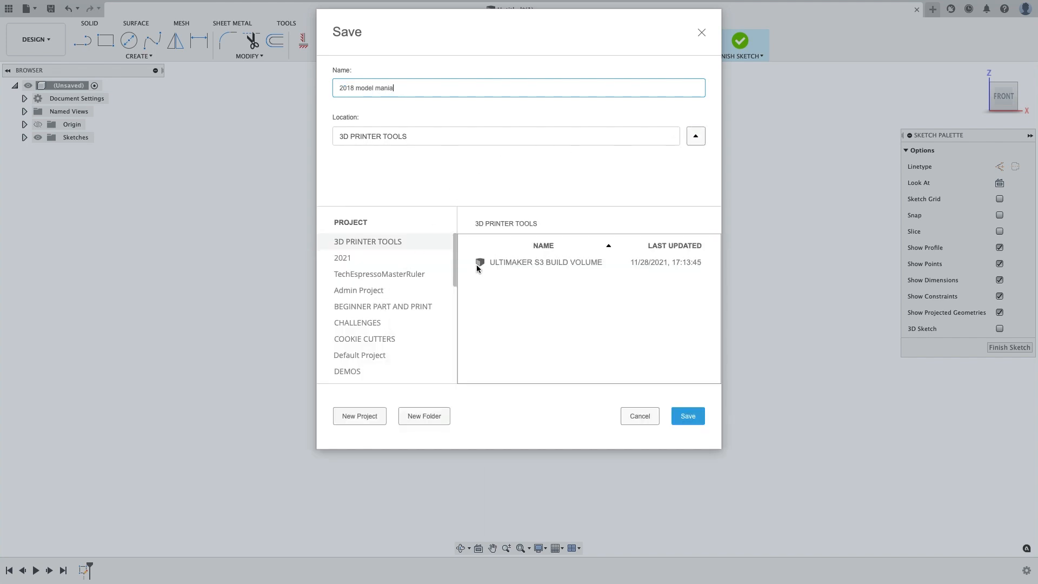
{"action": "left_click", "coordinate": [688, 415]}
- Check the document units and make the origin planes and axes visible
{"action": "left_click", "coordinate": [25, 99]}
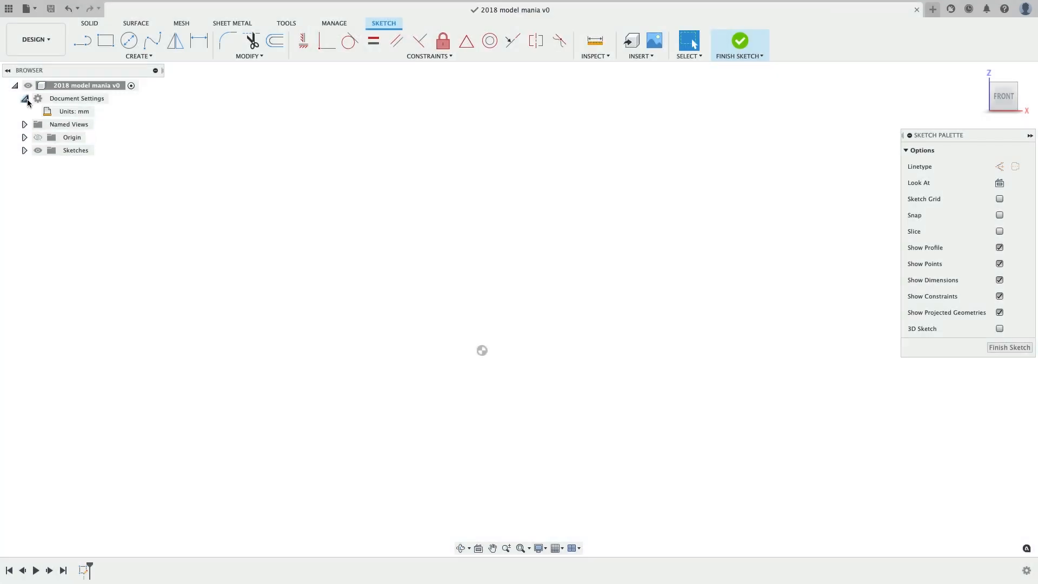
{"action": "left_click", "coordinate": [25, 99]}
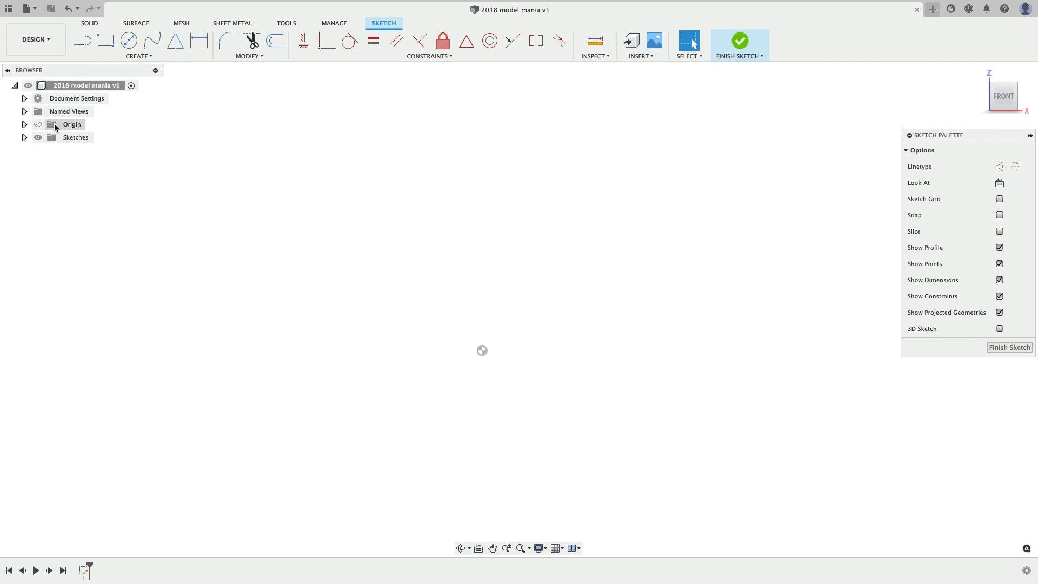
{"action": "left_click", "coordinate": [39, 124]}
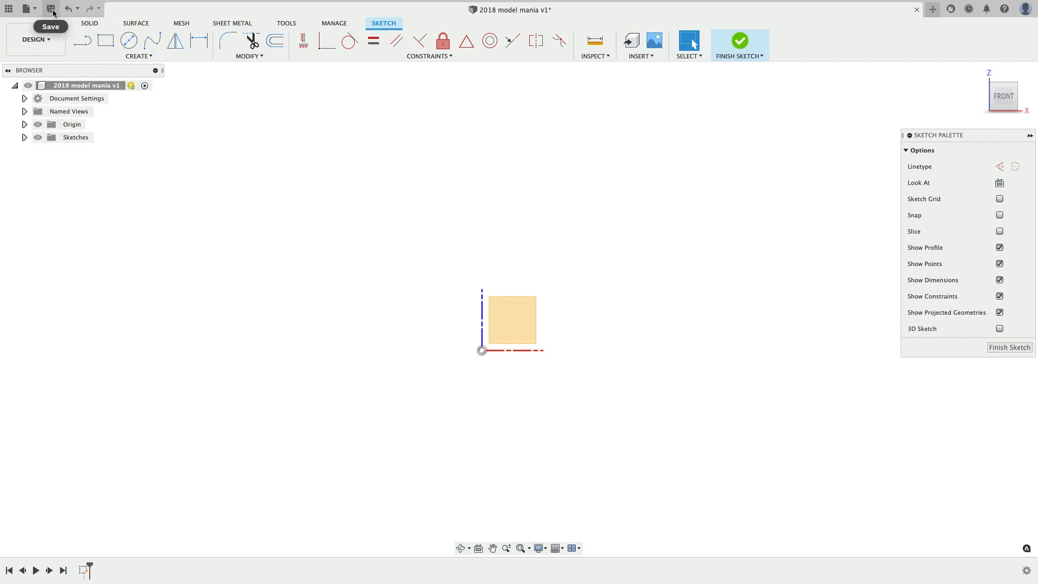
- Create an internal standard component named Component1 under the root design and activate it
{"action": "right_click", "coordinate": [80, 85]}
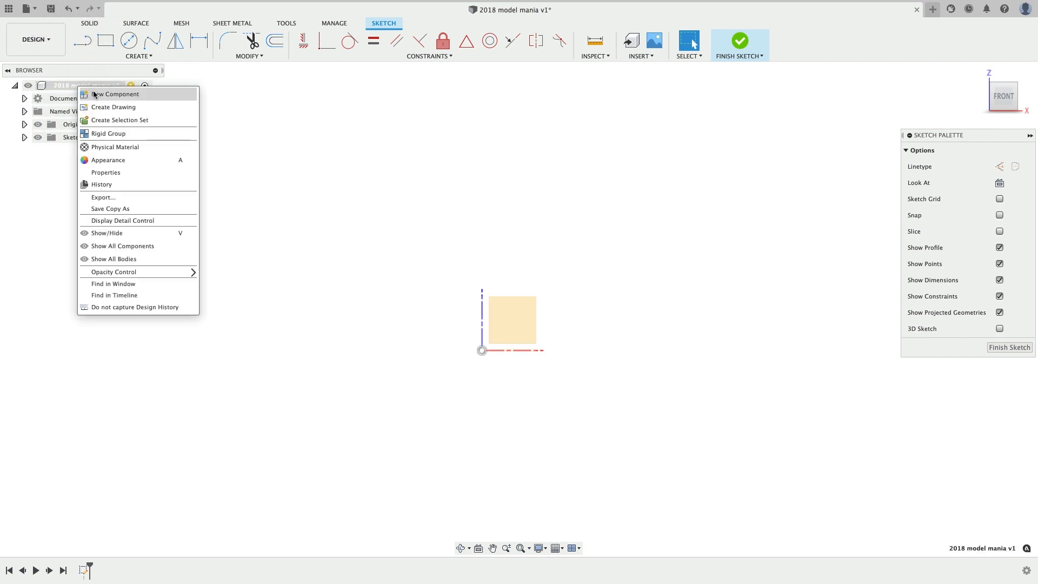
{"action": "left_click", "coordinate": [133, 96]}
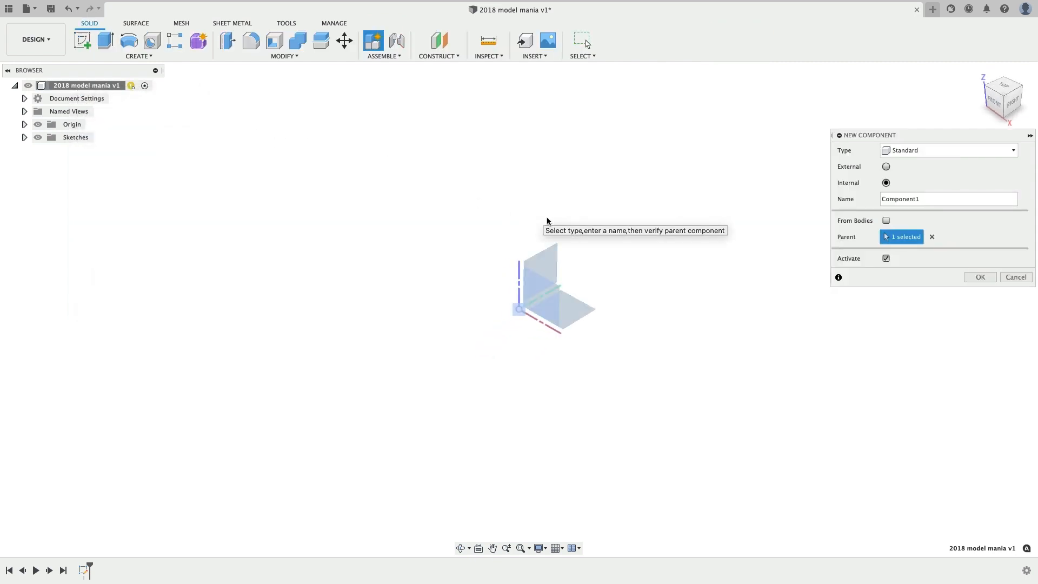
{"action": "left_click", "coordinate": [975, 277]}
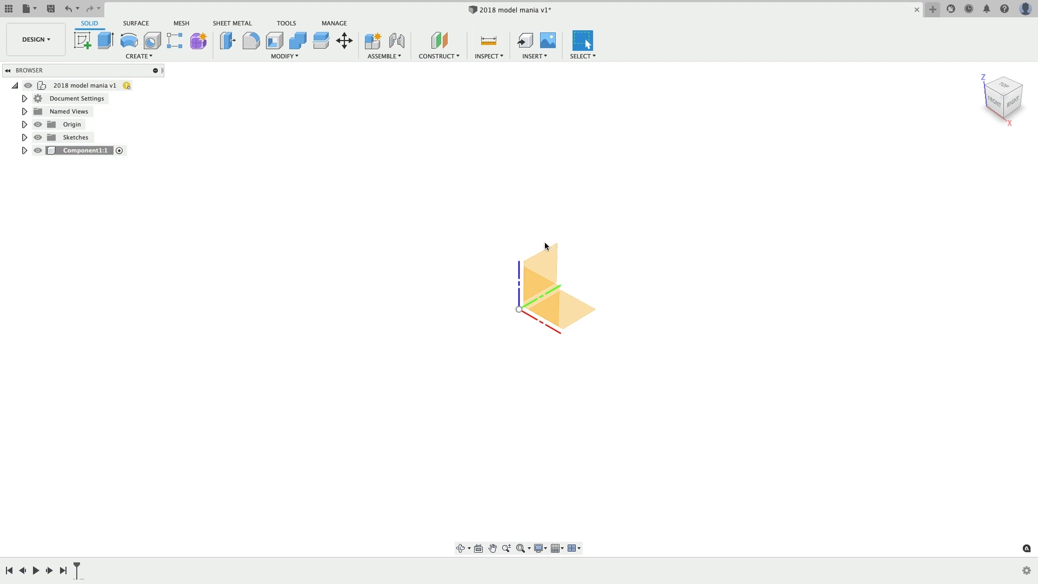
- Start a sketch on the front XZ plane and draw a vertical line about 55 mm long upward from the origin
{"action": "left_click", "coordinate": [549, 283]}
{"action": "left_click", "coordinate": [80, 45]}
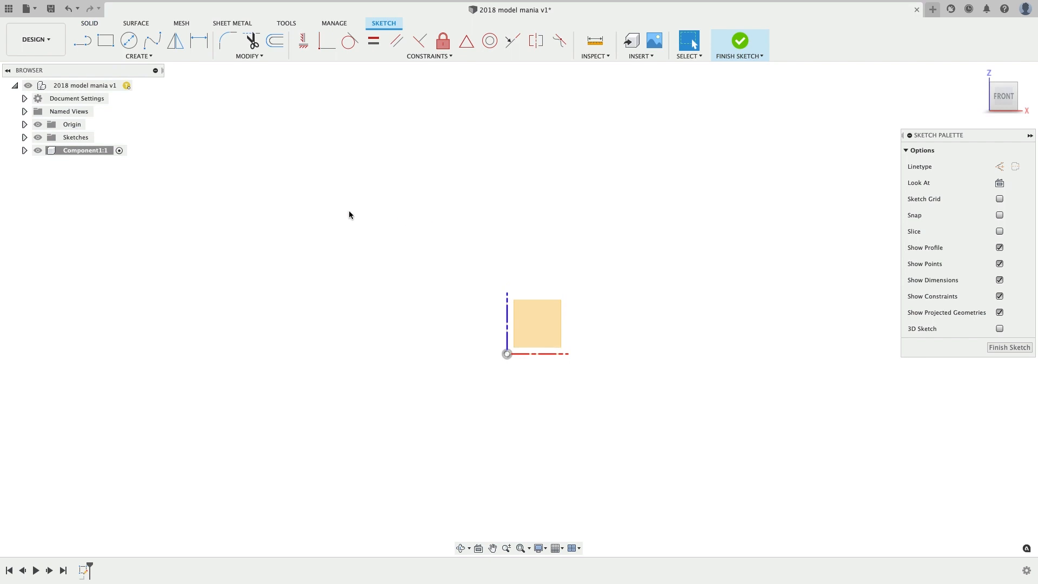
{"action": "left_click", "coordinate": [87, 41]}
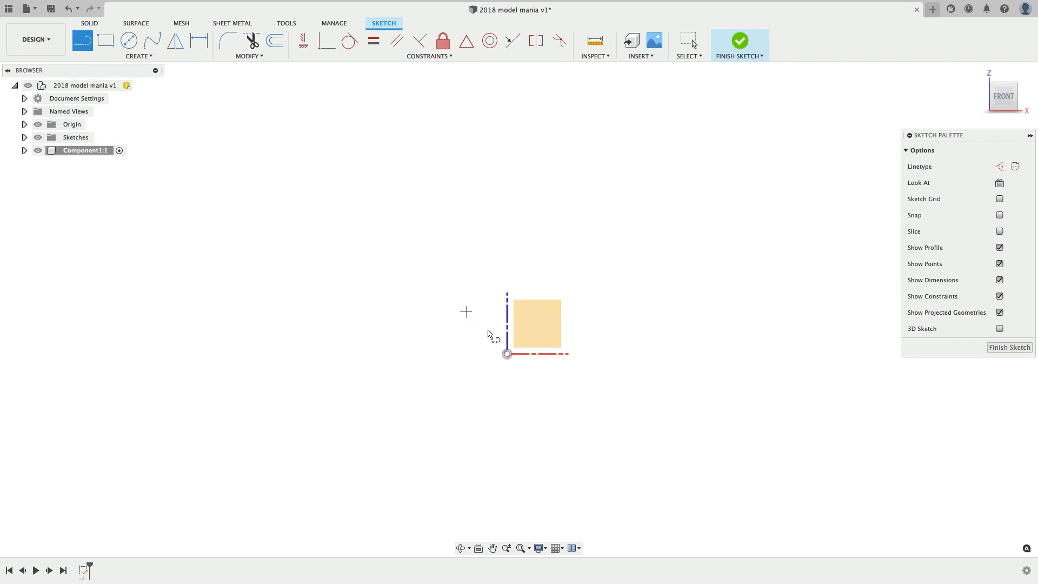
{"action": "left_click", "coordinate": [507, 354]}
{"action": "left_click", "coordinate": [507, 201]}
{"action": "key", "text": "Escape"}
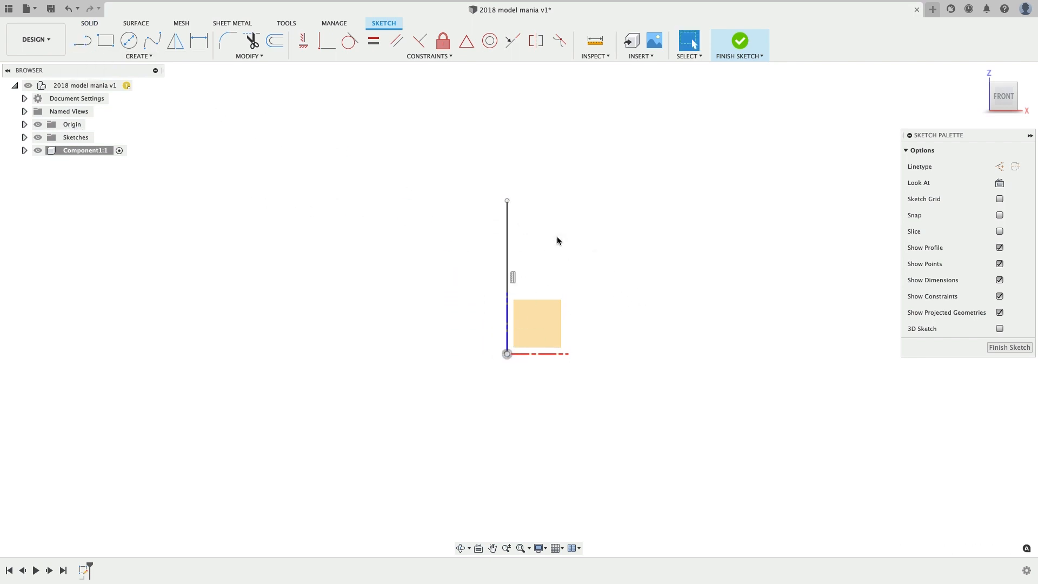
- Convert the vertical line to construction geometry
{"action": "left_click", "coordinate": [506, 244]}
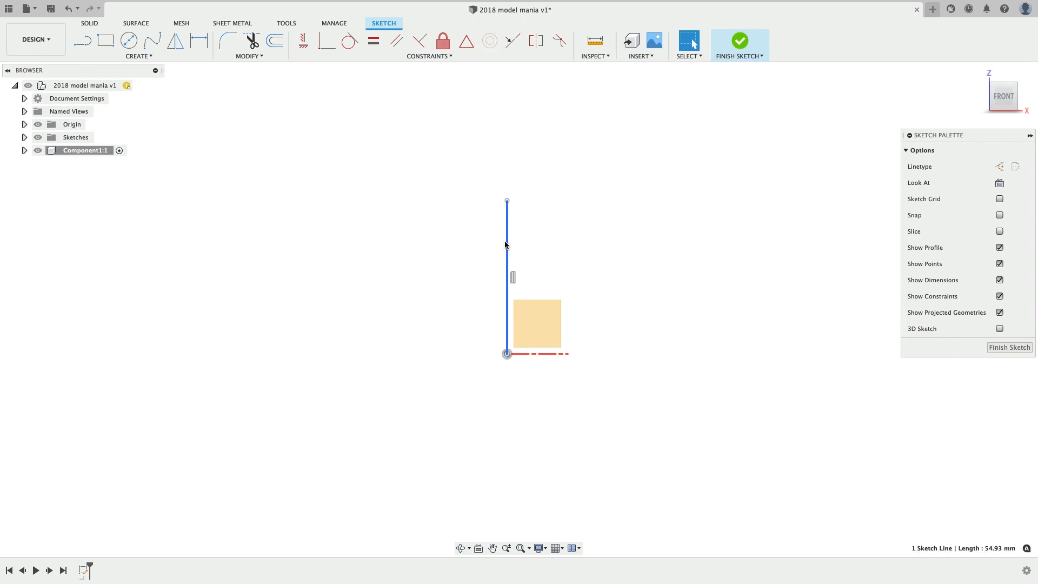
{"action": "right_click", "coordinate": [506, 244]}
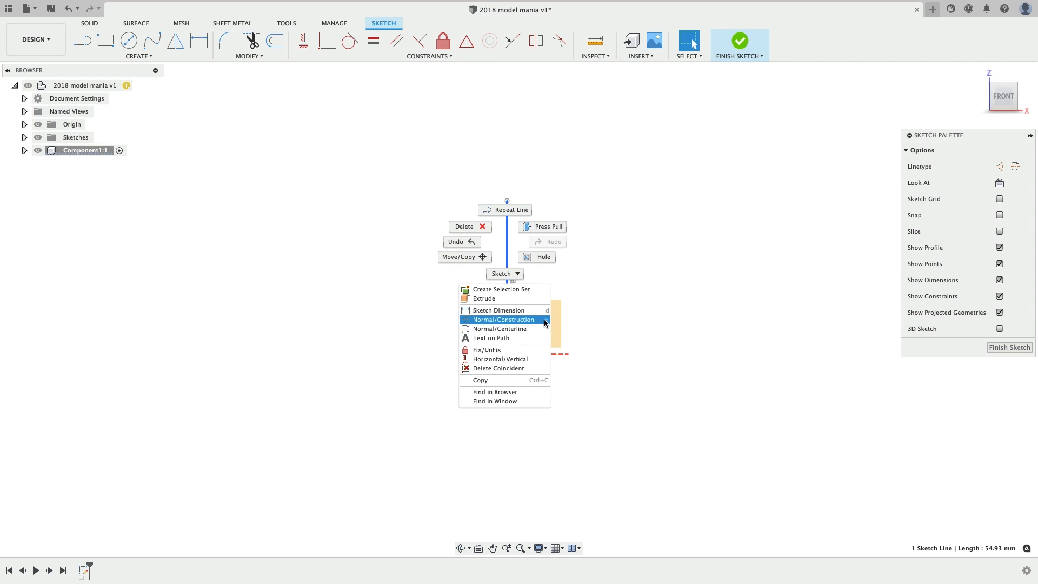
{"action": "left_click", "coordinate": [586, 293]}
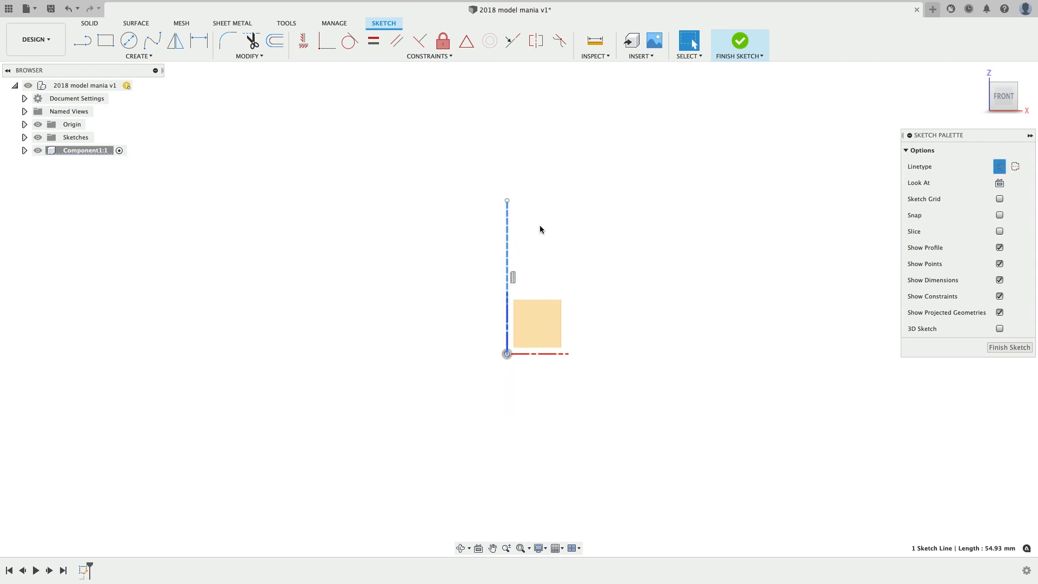
- Dimension the vertical construction line to a length of 40 mm
{"action": "key", "text": "d"}
{"action": "left_click", "coordinate": [506, 240]}
{"action": "left_click", "coordinate": [432, 246]}
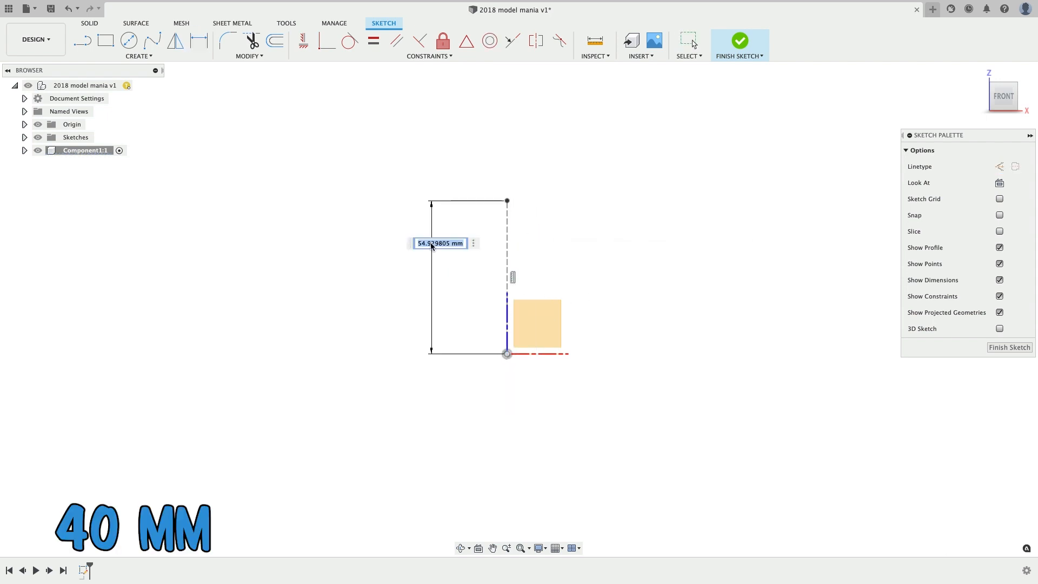
{"action": "type", "text": "40"}
{"action": "key", "text": "Return"}
{"action": "key", "text": "Escape"}
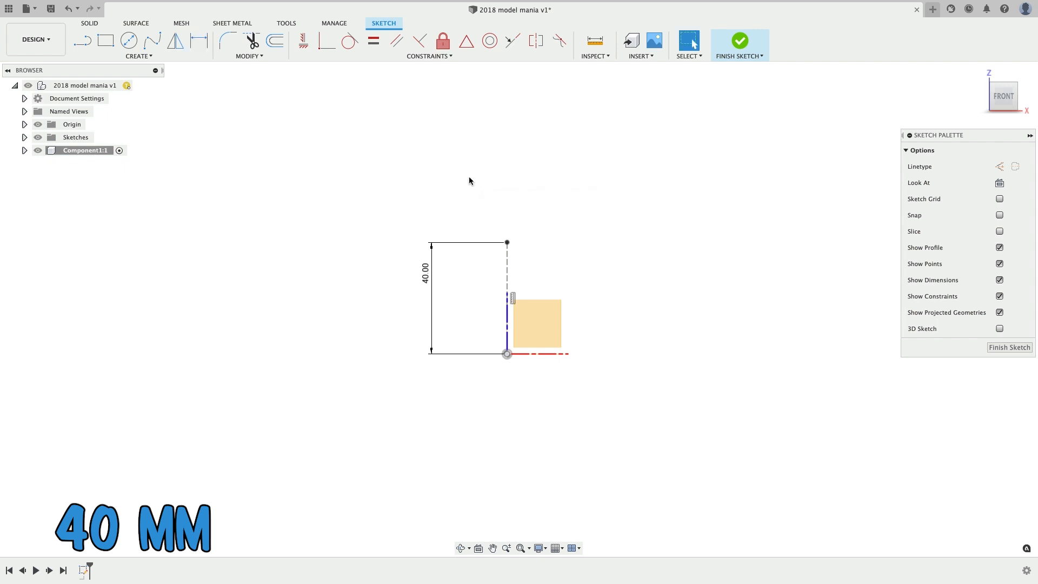
- Draw two concentric circles centred on the construction line's upper endpoint, the outer one about 48 mm in diameter and the inner one roughly half that
{"action": "right_click", "coordinate": [470, 181]}
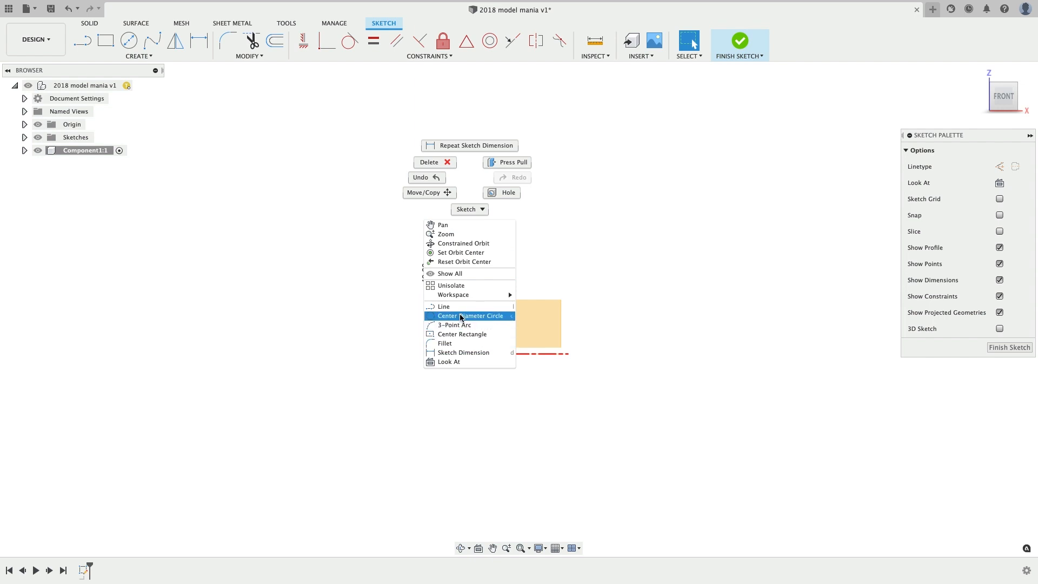
{"action": "left_click", "coordinate": [627, 198]}
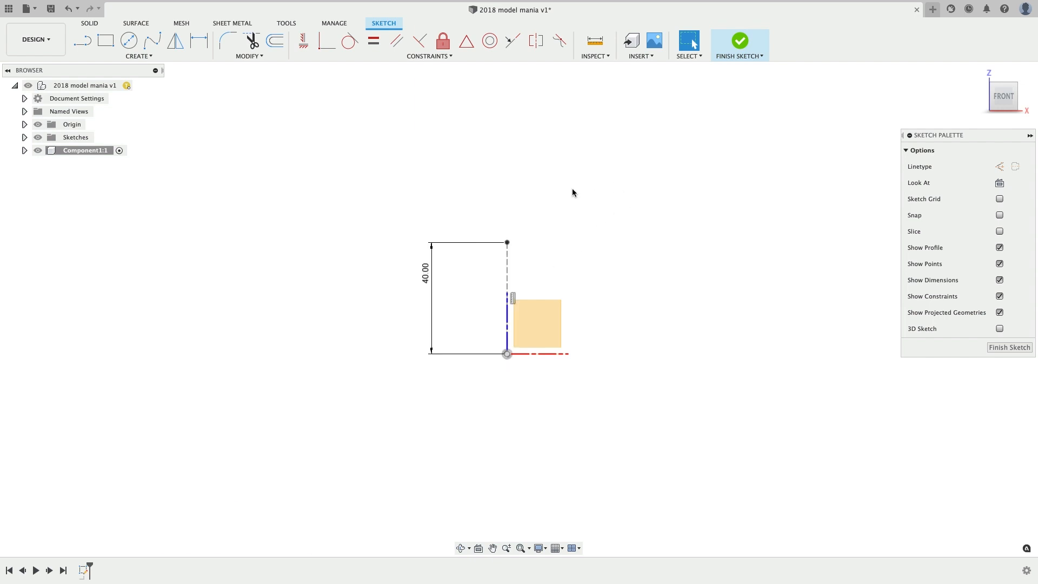
{"action": "key", "text": "s"}
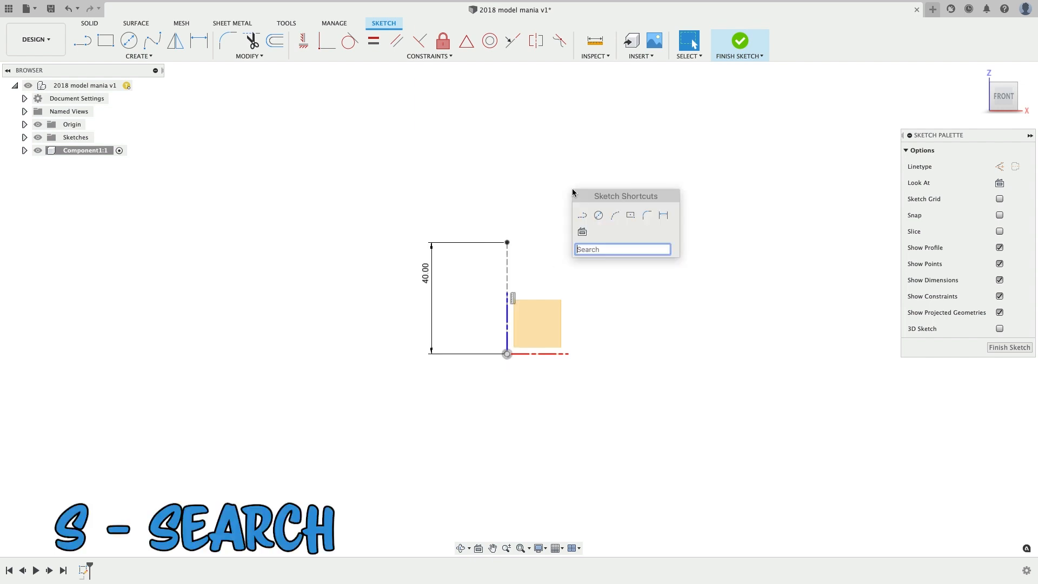
{"action": "left_click", "coordinate": [599, 216]}
{"action": "left_click", "coordinate": [507, 243]}
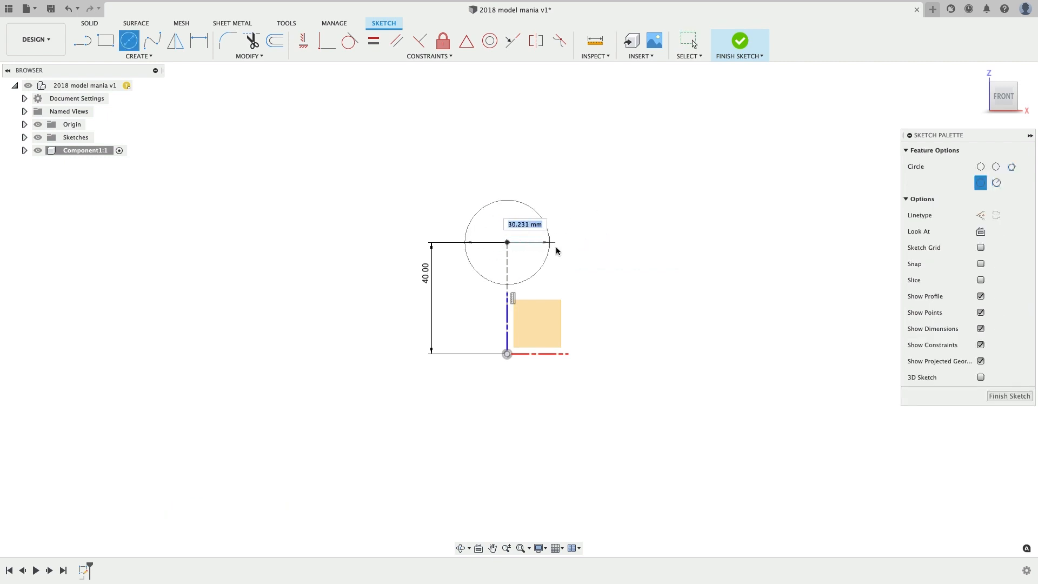
{"action": "left_click", "coordinate": [574, 245]}
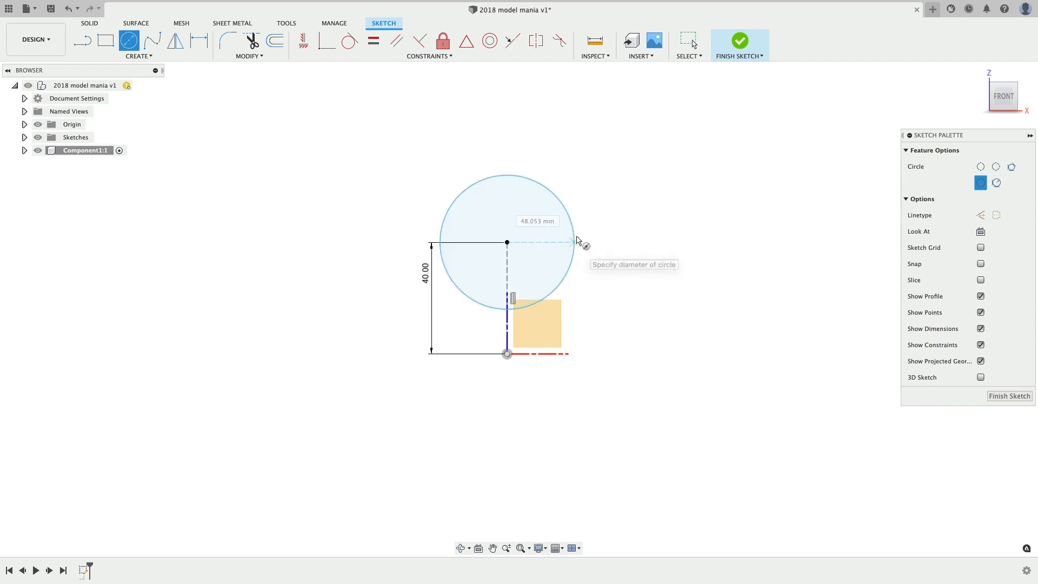
{"action": "left_click", "coordinate": [506, 243]}
{"action": "left_click", "coordinate": [530, 219]}
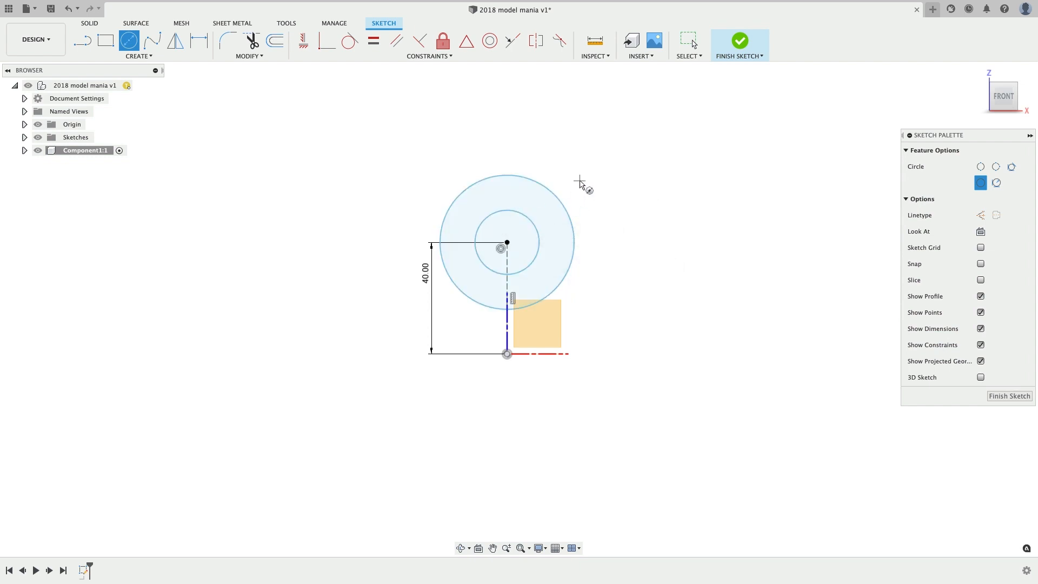
- Dimension the outer circle to a diameter of 48 mm
{"action": "key", "text": "Escape"}
{"action": "key", "text": "d"}
{"action": "left_click", "coordinate": [565, 196]}
{"action": "left_click", "coordinate": [602, 152]}
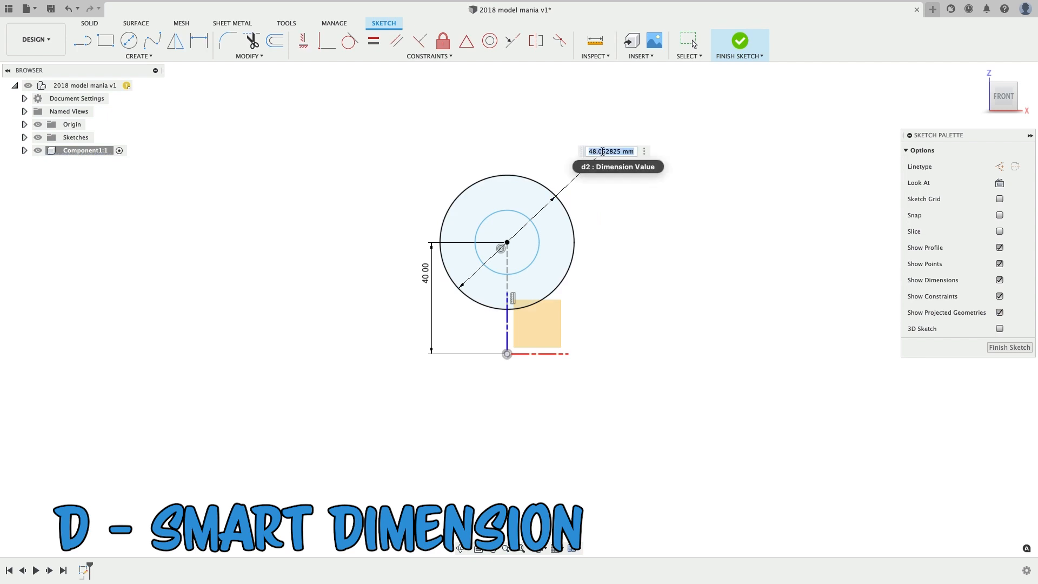
{"action": "type", "text": "48"}
{"action": "key", "text": "Return"}
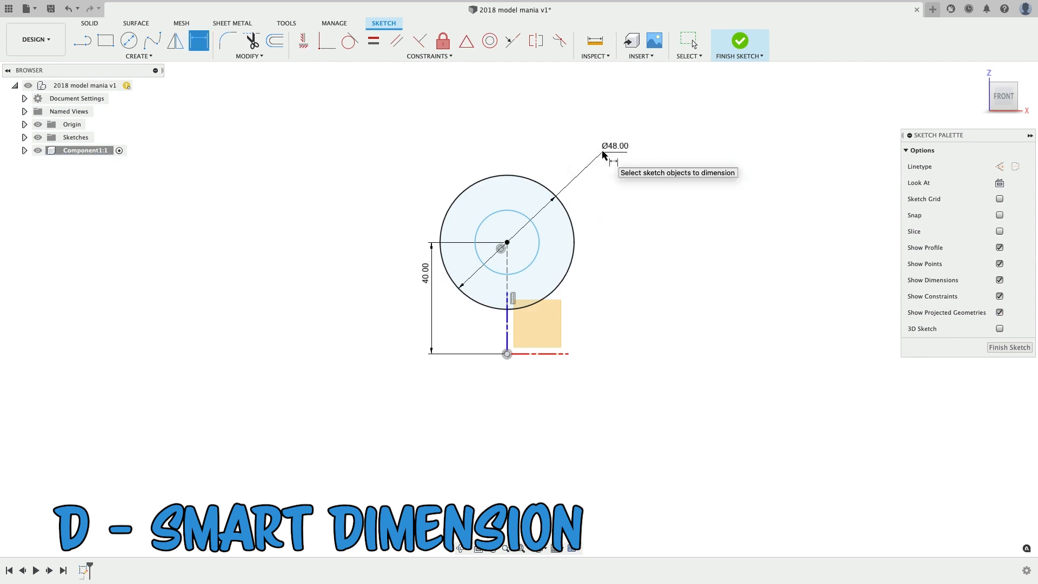
- Dimension the inner circle to a diameter of 22 mm
{"action": "left_click", "coordinate": [530, 219]}
{"action": "left_click", "coordinate": [535, 172]}
{"action": "type", "text": "22"}
{"action": "key", "text": "Return"}
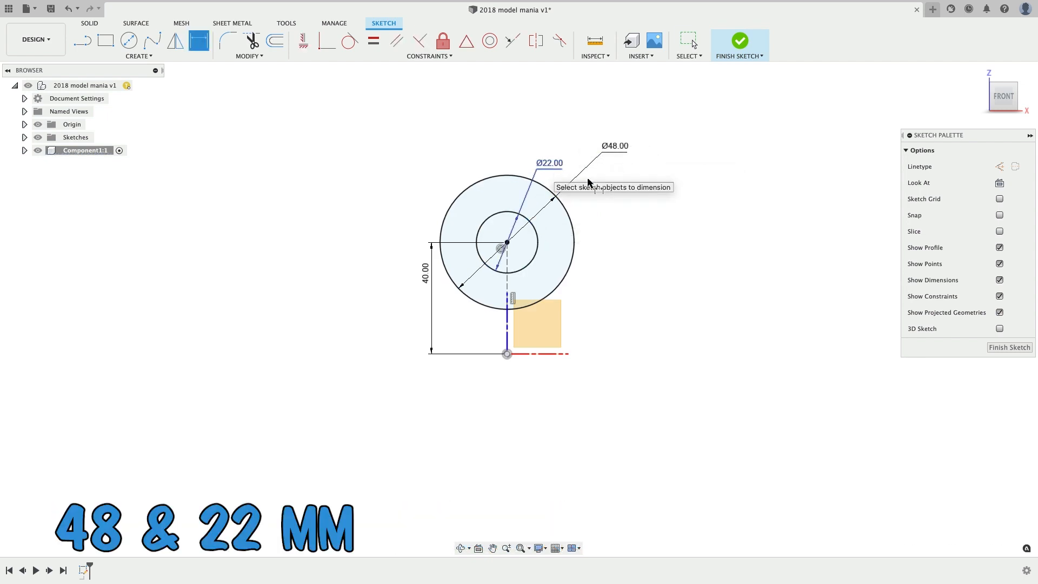
{"action": "key", "text": "Escape"}
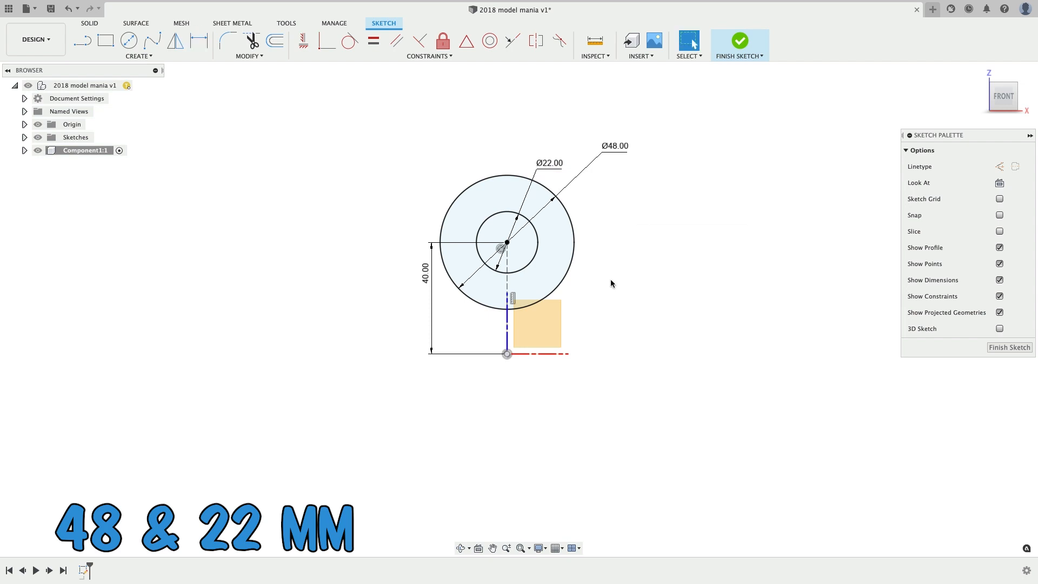
- Sketch a vertical line from the inner circle down to origin level, a short horizontal segment outward, and a slanted line up to the outer circle
{"action": "key", "text": "s"}
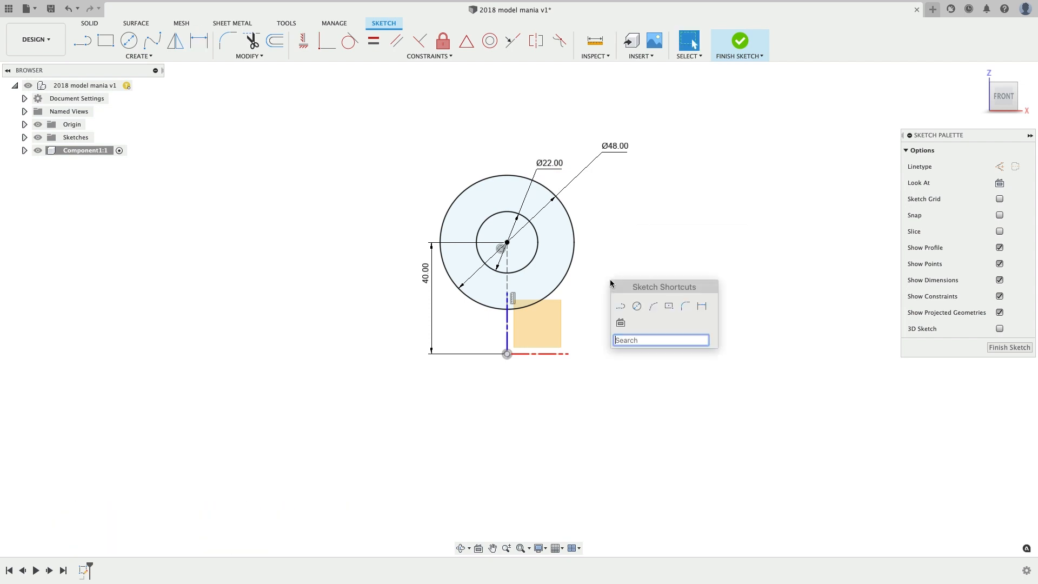
{"action": "left_click", "coordinate": [619, 305]}
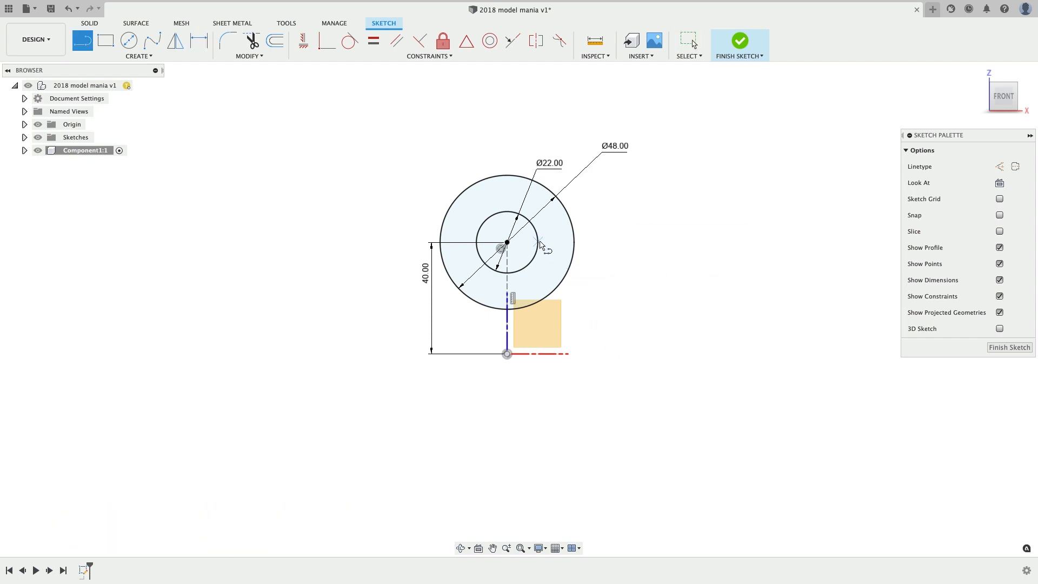
{"action": "left_click", "coordinate": [538, 240]}
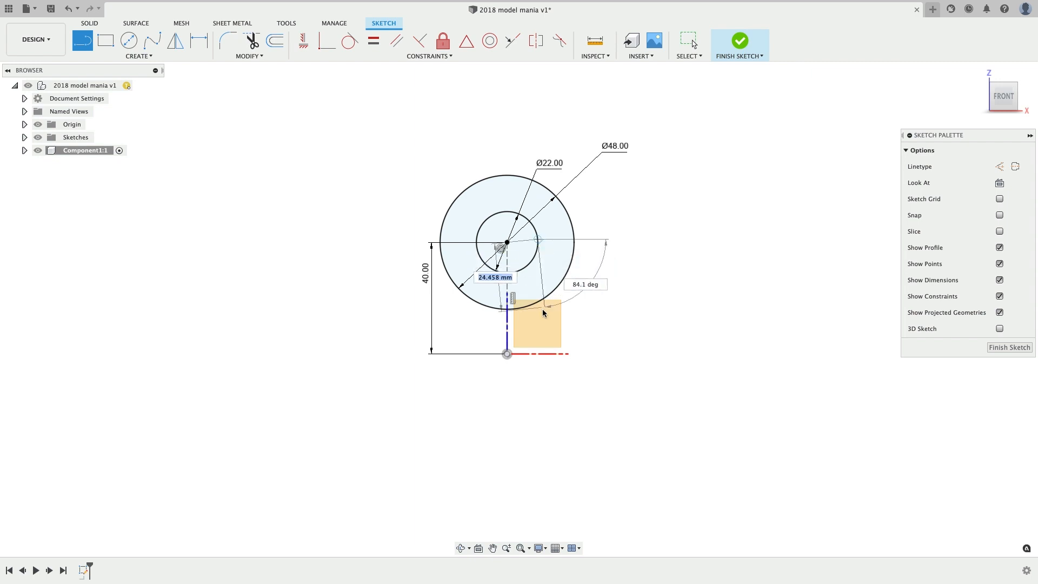
{"action": "left_click", "coordinate": [537, 354]}
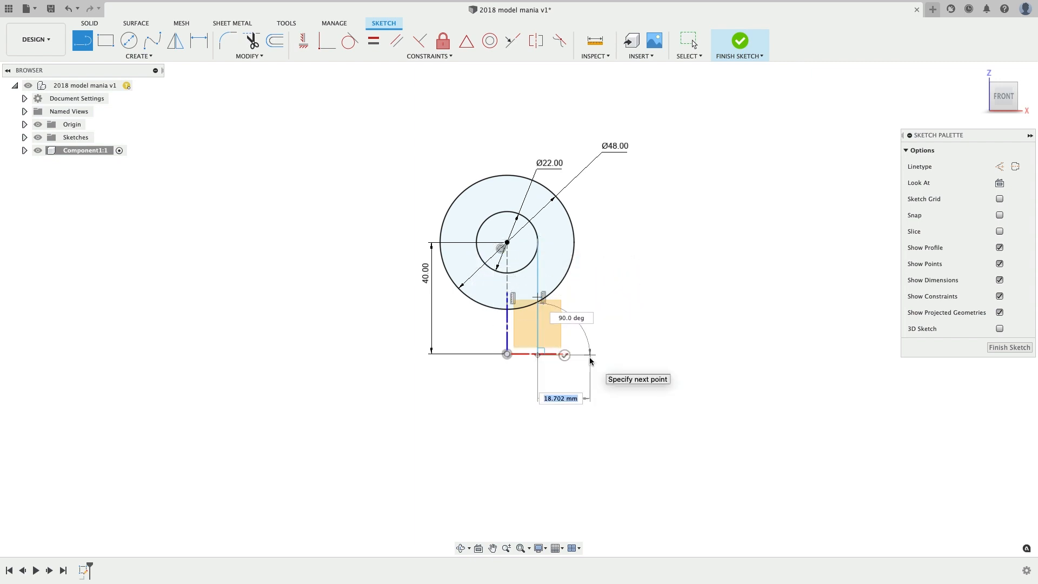
{"action": "scroll", "coordinate": [590, 360], "scroll_direction": "up", "scroll_amount": 5}
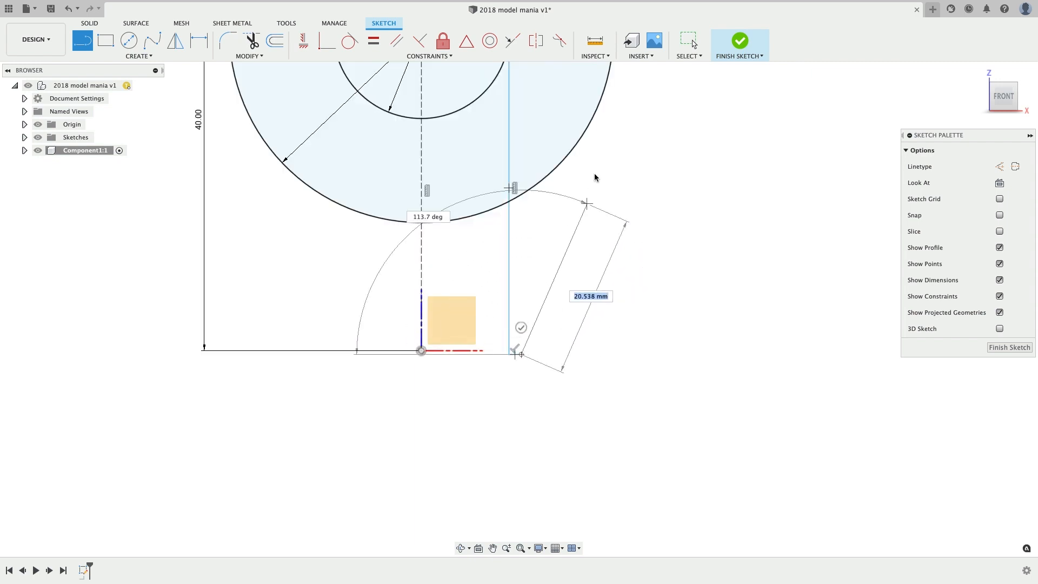
{"action": "left_click", "coordinate": [600, 102]}
{"action": "scroll", "coordinate": [602, 157], "scroll_direction": "down", "scroll_amount": 3}
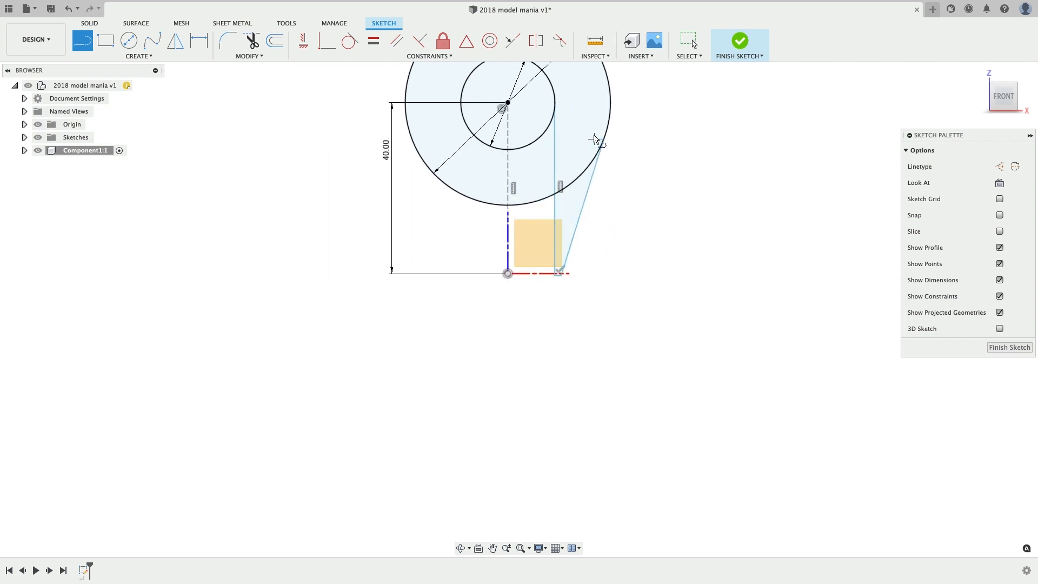
{"action": "key", "text": "Escape"}
- Dimension the angle between the leg's slanted outer line and its vertical inner line to 7 degrees
{"action": "scroll", "coordinate": [586, 225], "scroll_direction": "up", "scroll_amount": 3}
{"action": "key", "text": "d"}
{"action": "left_click", "coordinate": [569, 236]}
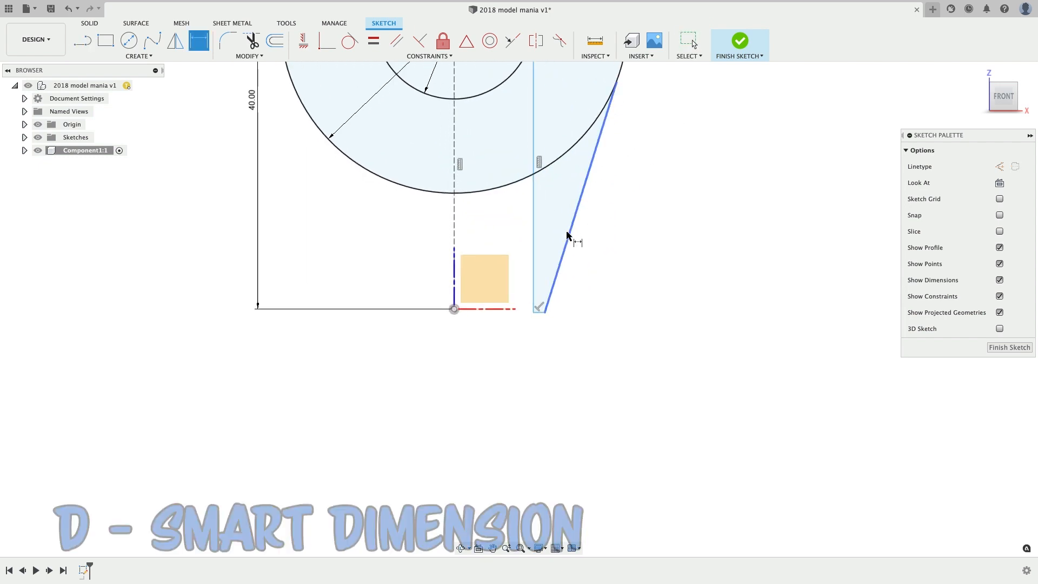
{"action": "left_click", "coordinate": [534, 236]}
{"action": "left_click", "coordinate": [550, 217]}
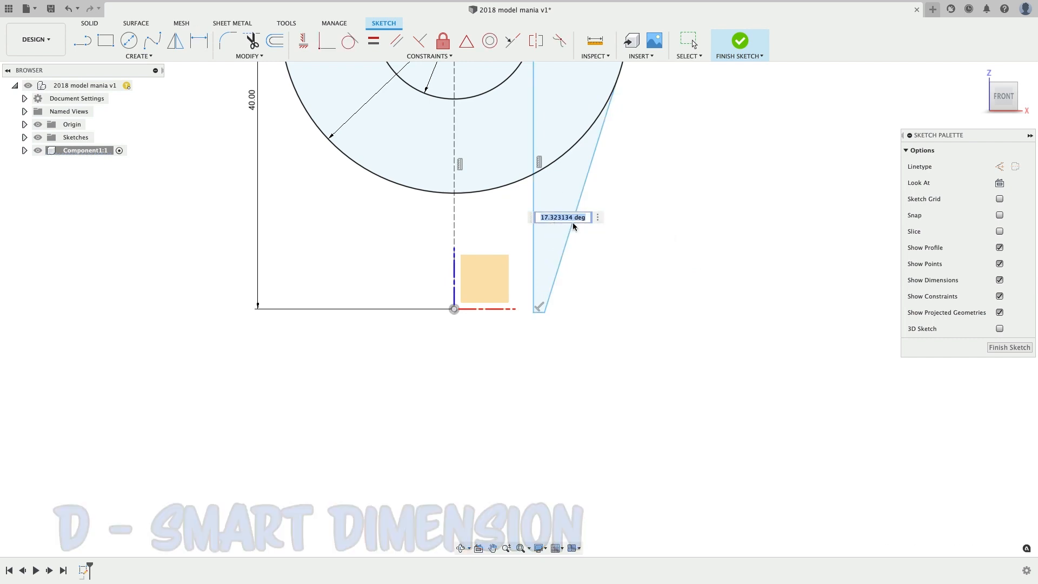
{"action": "type", "text": "7"}
{"action": "key", "text": "Return"}
{"action": "scroll", "coordinate": [574, 226], "scroll_direction": "down", "scroll_amount": 2}
{"action": "key", "text": "Escape"}
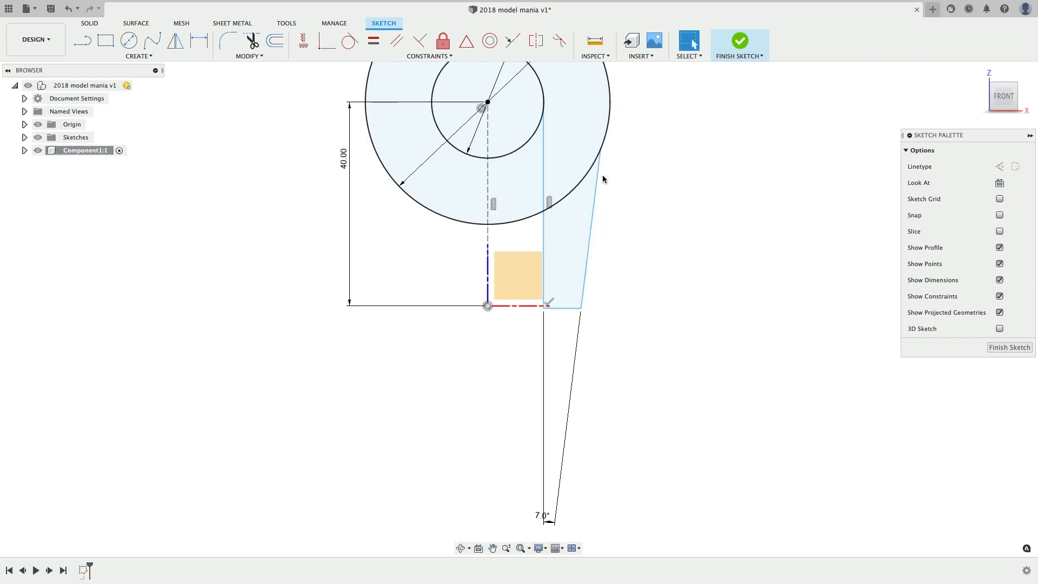
- Make the leg's slanted outer line tangent to the outer circle
{"action": "left_click", "coordinate": [600, 152]}
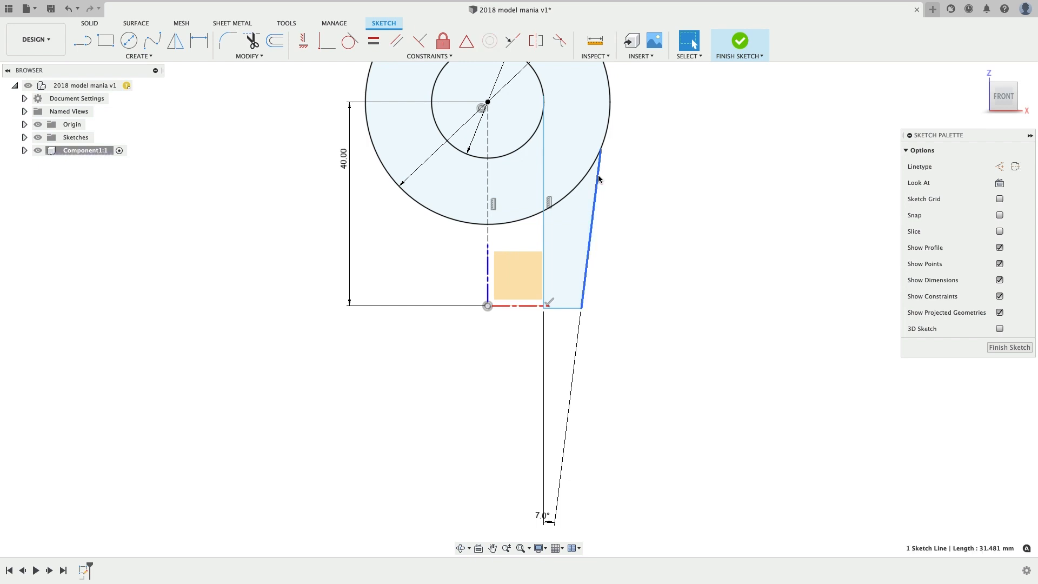
{"action": "left_click", "coordinate": [603, 144], "text": "shift"}
{"action": "right_click", "coordinate": [604, 142]}
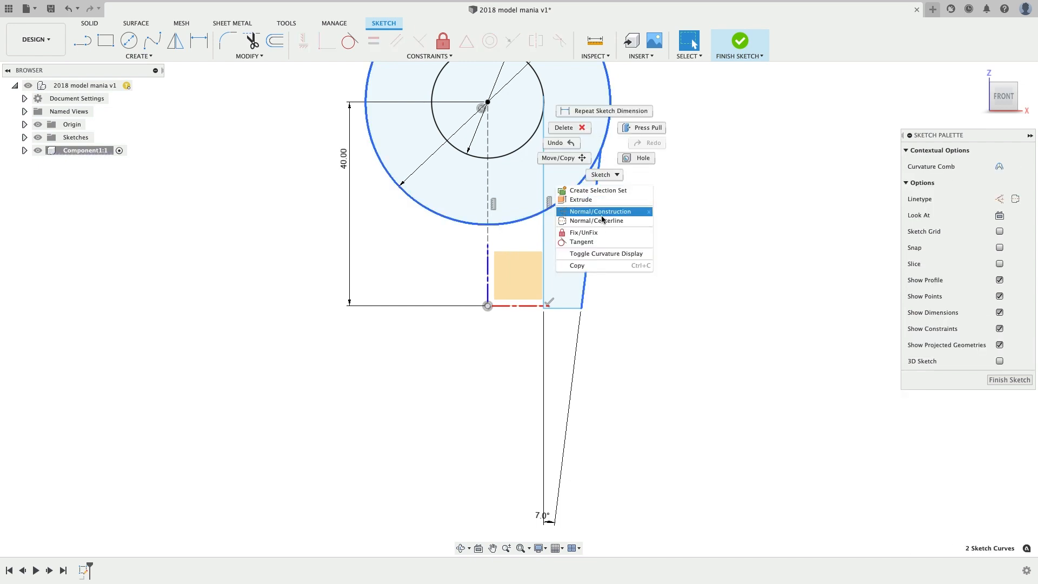
{"action": "left_click", "coordinate": [605, 241]}
{"action": "scroll", "coordinate": [638, 192], "scroll_direction": "down", "scroll_amount": 2}
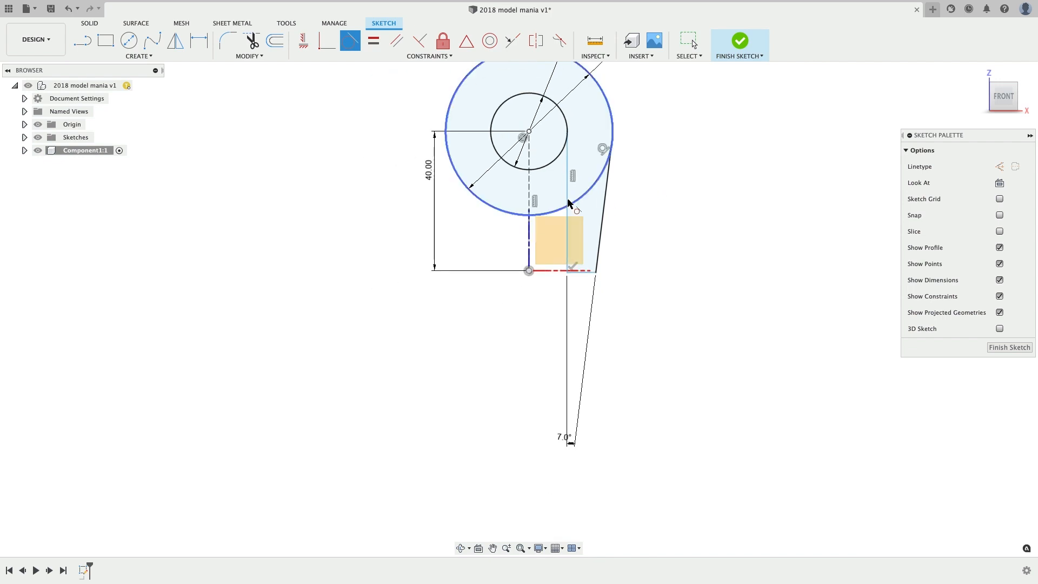
{"action": "key", "text": "Escape"}
- Constrain the upper endpoint of the leg's vertical inner line to be horizontal with the circles' centre point
{"action": "left_click", "coordinate": [569, 166]}
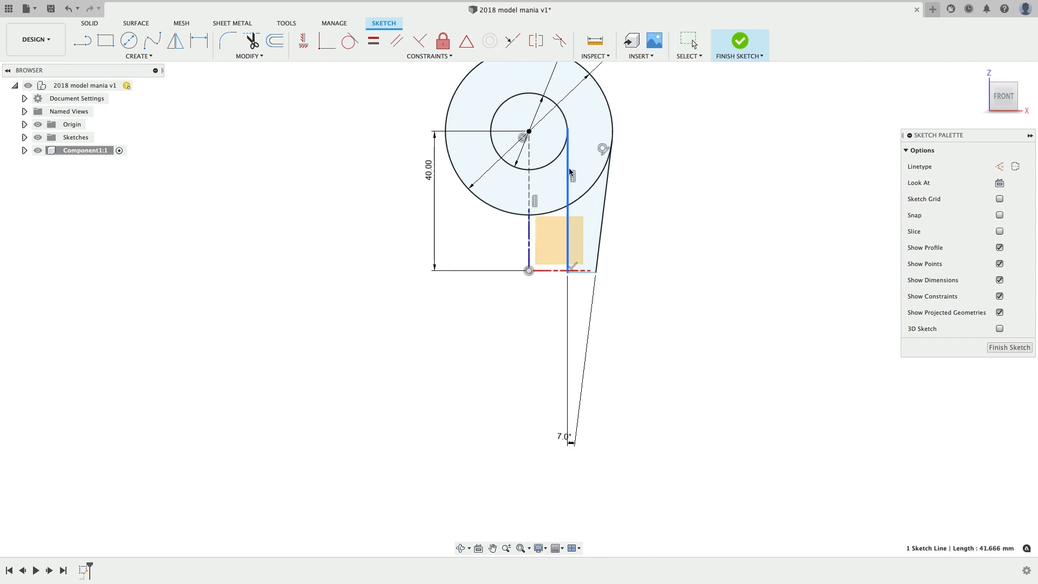
{"action": "left_click_drag", "start_coordinate": [567, 130], "coordinate": [568, 133]}
{"action": "scroll", "coordinate": [568, 131], "scroll_direction": "up", "scroll_amount": 3}
{"action": "left_click", "coordinate": [523, 151]}
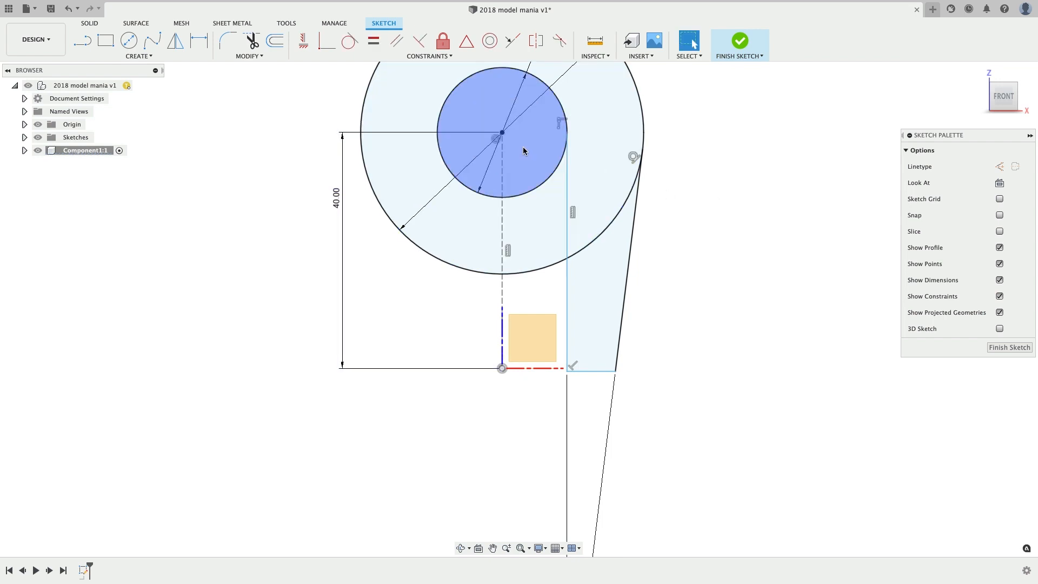
{"action": "left_click", "coordinate": [502, 132]}
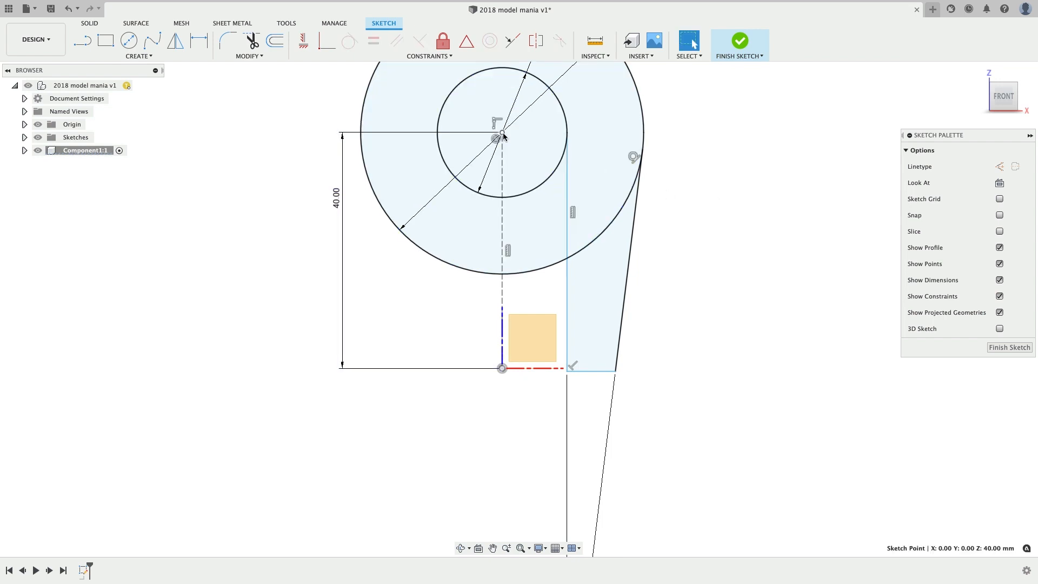
{"action": "left_click", "coordinate": [566, 133], "text": "shift"}
{"action": "right_click", "coordinate": [564, 135]}
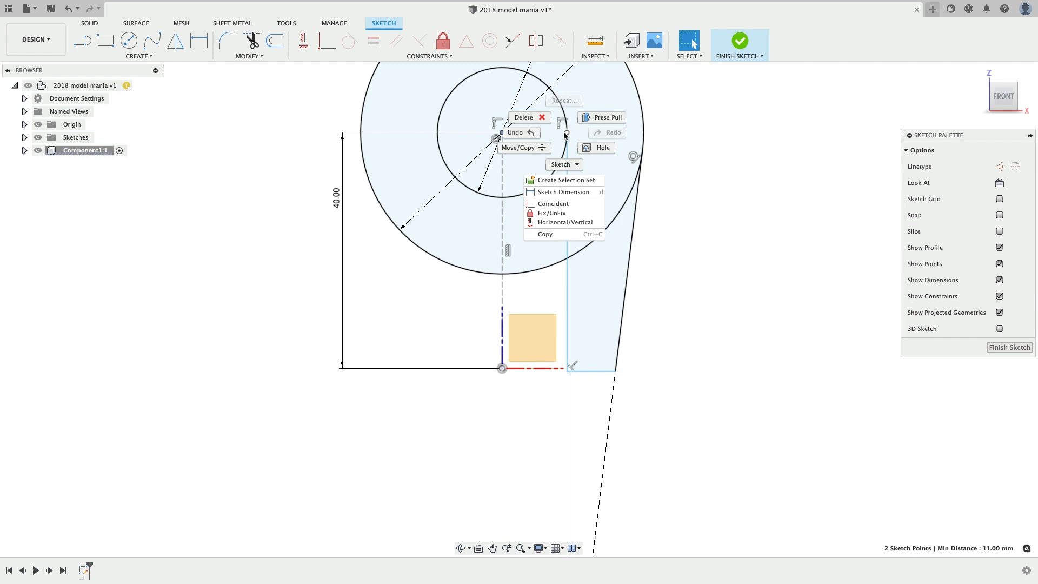
{"action": "left_click", "coordinate": [565, 222]}
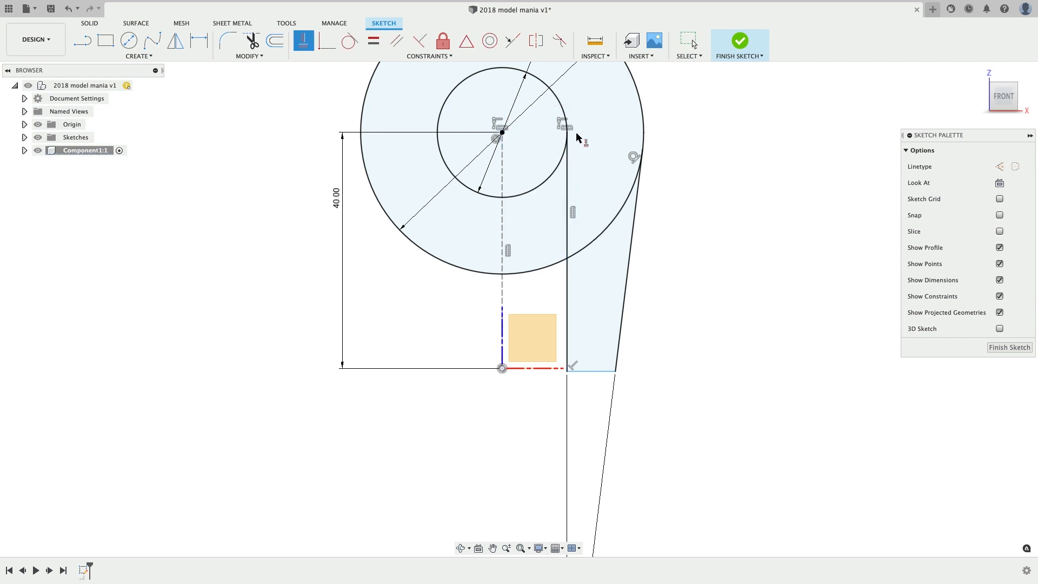
{"action": "scroll", "coordinate": [703, 192], "scroll_direction": "down", "scroll_amount": 3}
{"action": "key", "text": "Escape"}
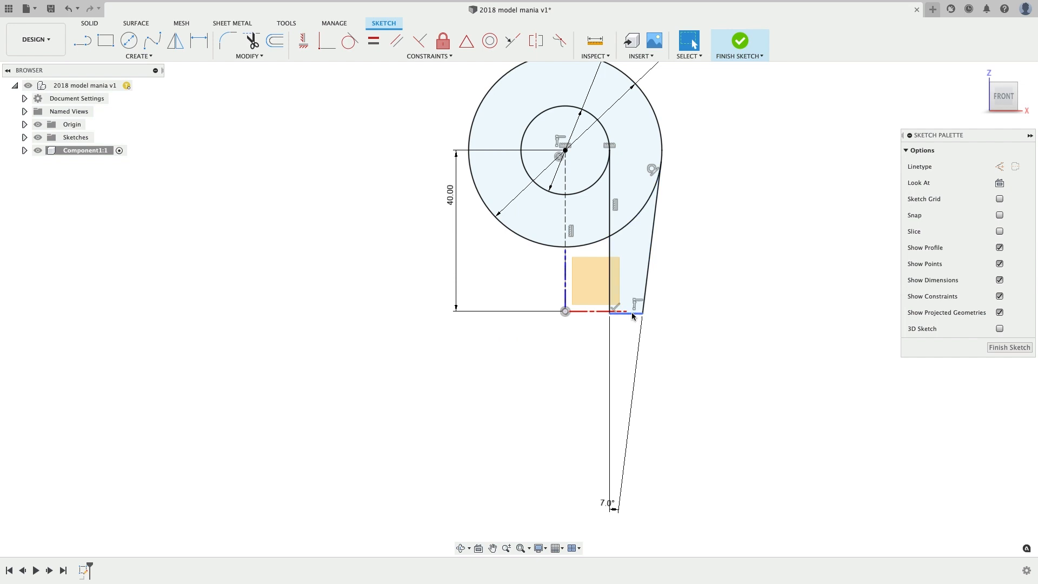
- Move the leg's bottom line up, then constrain its inner corner to be horizontal with the origin
{"action": "mouse_move", "coordinate": [632, 313]}
{"action": "left_mouse_down"}
{"action": "mouse_move", "coordinate": [630, 359]}
{"action": "mouse_move", "coordinate": [628, 262]}
{"action": "mouse_move", "coordinate": [633, 271]}
{"action": "left_mouse_up"}
{"action": "left_click", "coordinate": [700, 308]}
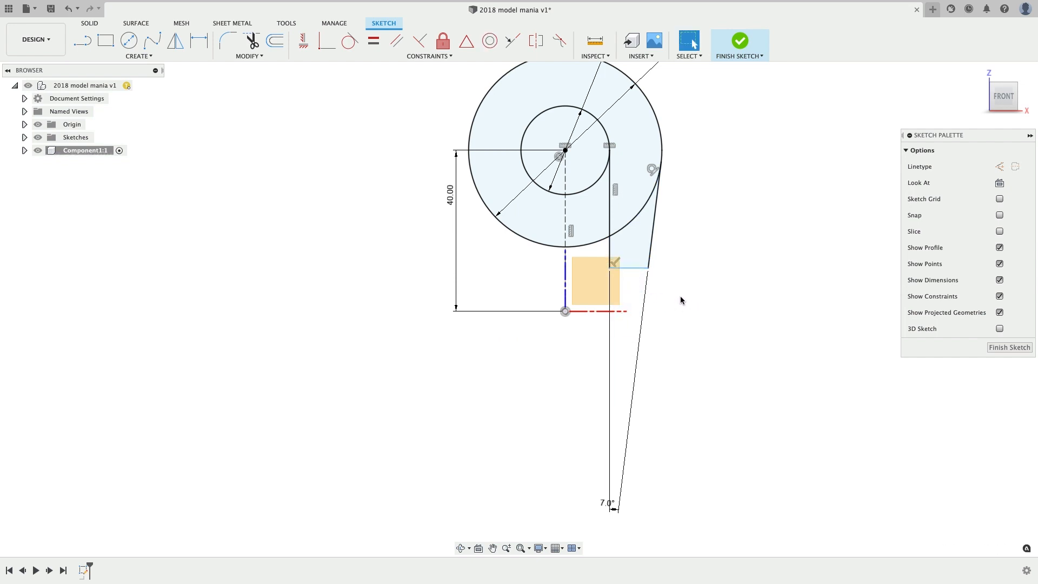
{"action": "left_click", "coordinate": [610, 269]}
{"action": "left_click", "coordinate": [565, 312], "text": "shift"}
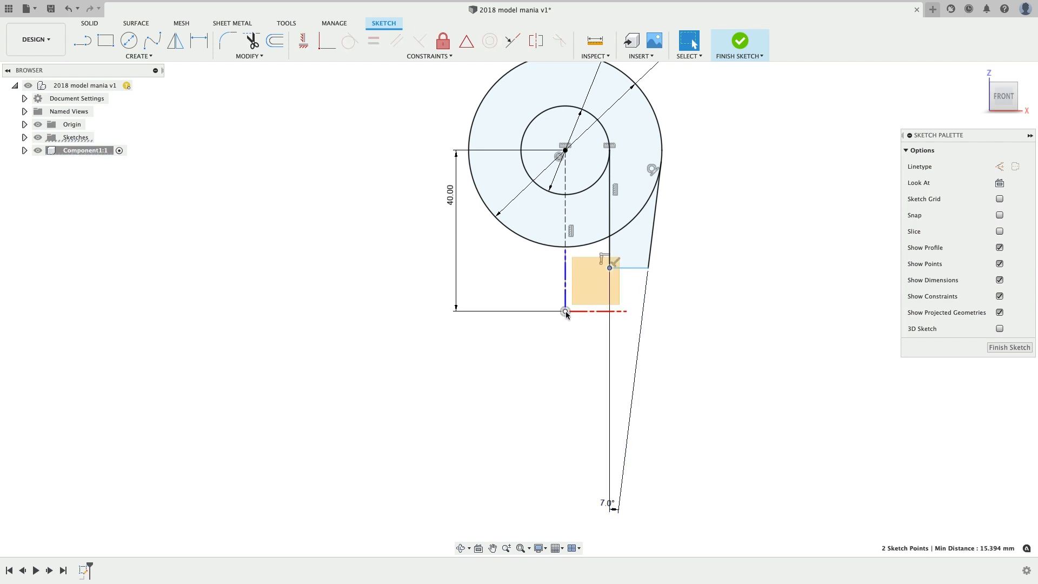
{"action": "right_click", "coordinate": [565, 312]}
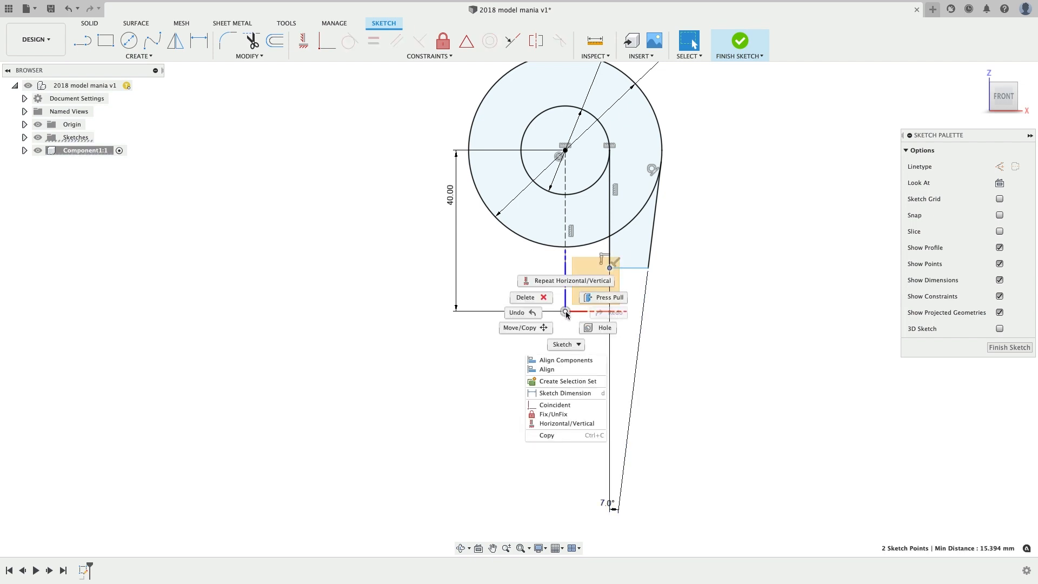
{"action": "left_click", "coordinate": [561, 423]}
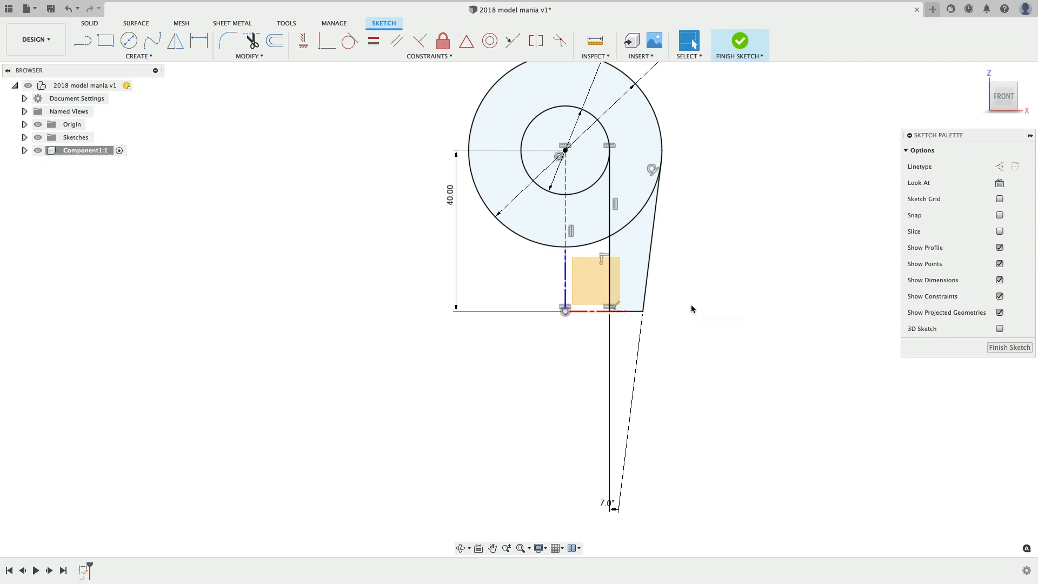
- Reposition the 7-degree angle dimension between the leg's two side lines
{"action": "scroll", "coordinate": [690, 308], "scroll_direction": "down", "scroll_amount": 2}
{"action": "left_click_drag", "start_coordinate": [632, 439], "coordinate": [644, 276]}
{"action": "scroll", "coordinate": [706, 270], "scroll_direction": "up", "scroll_amount": 3}
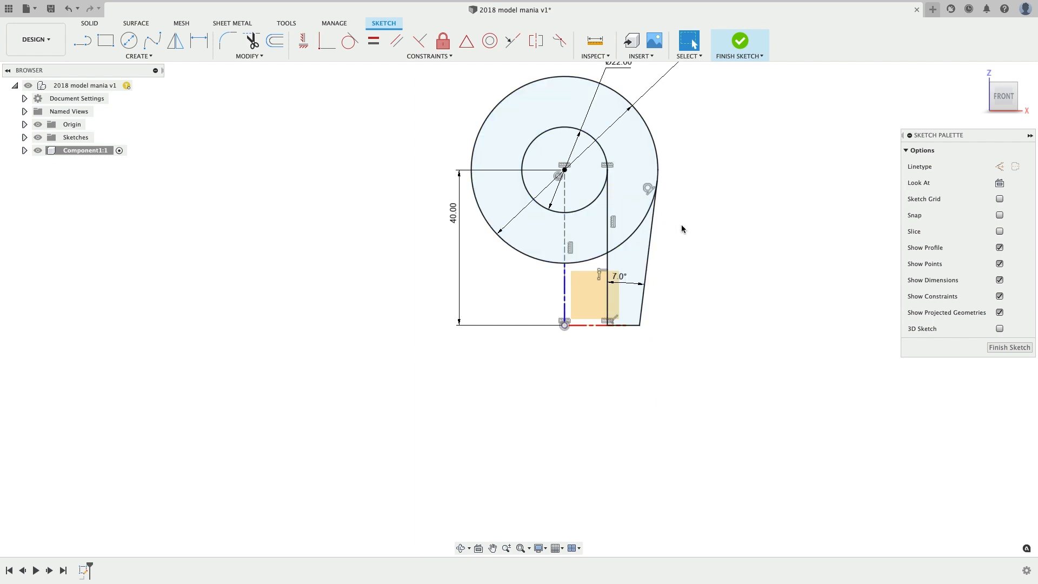
- Mirror the leg's slanted, vertical and bottom lines about the vertical construction line to create the opposite leg
{"action": "type", "text": "s"}
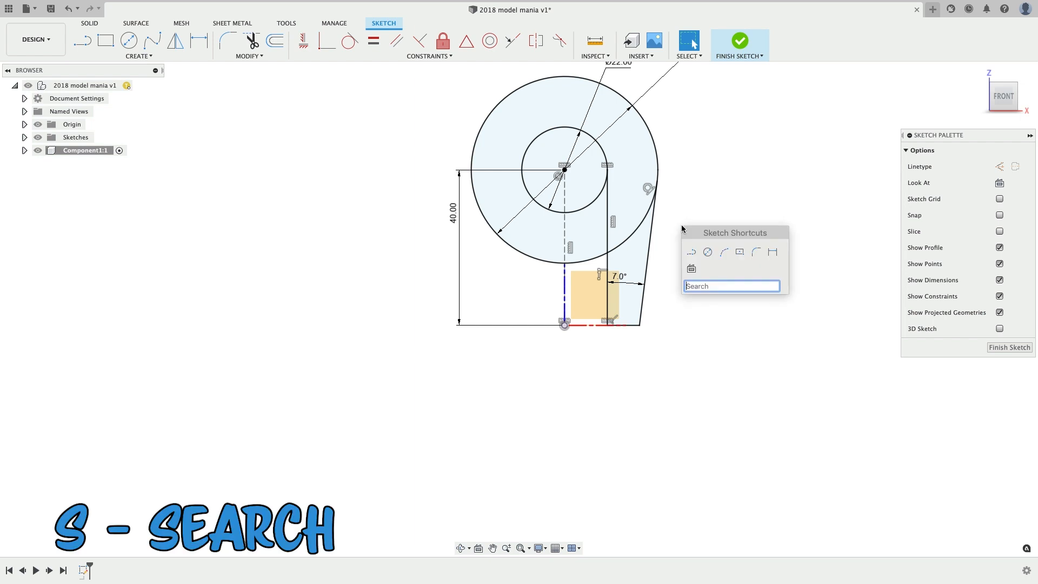
{"action": "type", "text": "mirr"}
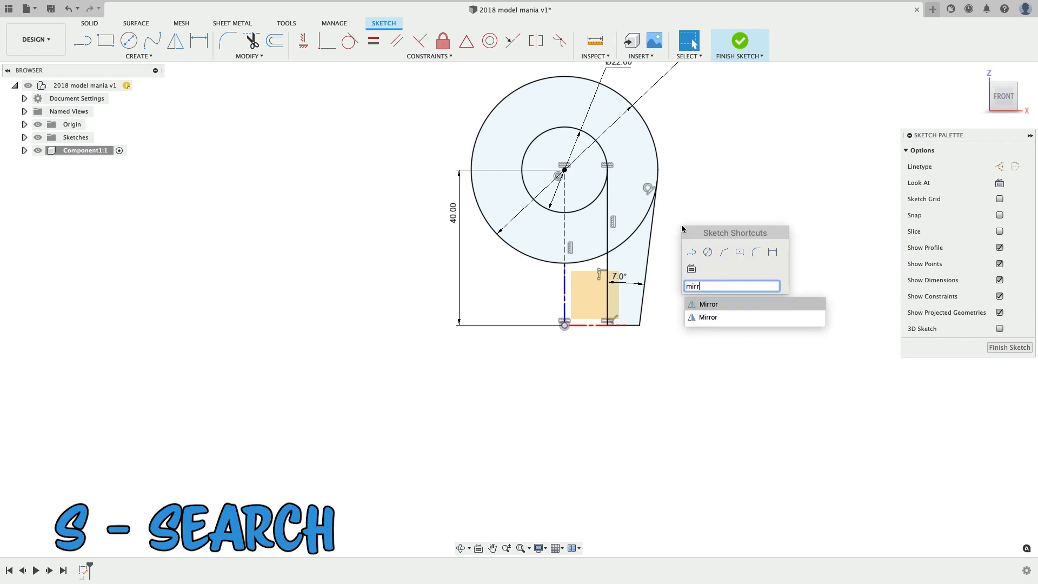
{"action": "left_click", "coordinate": [700, 305]}
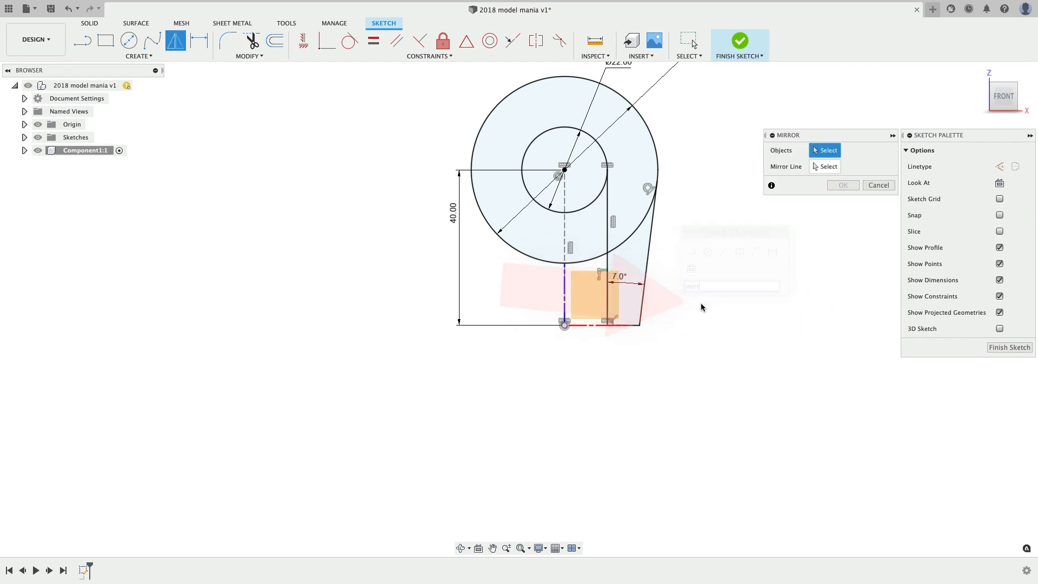
{"action": "left_click", "coordinate": [646, 285]}
{"action": "left_click", "coordinate": [608, 265]}
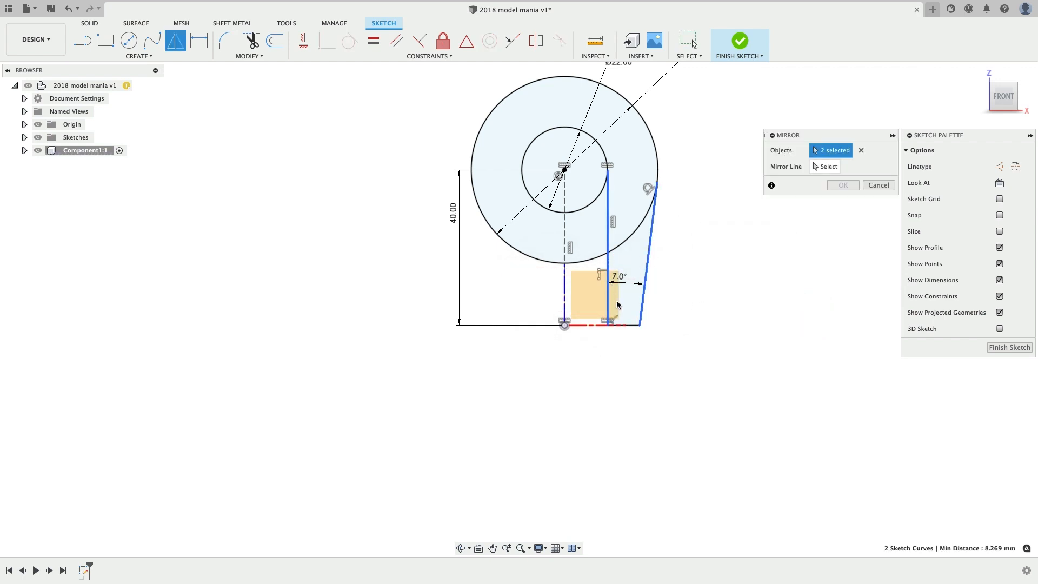
{"action": "left_click", "coordinate": [629, 326]}
{"action": "left_click", "coordinate": [825, 166]}
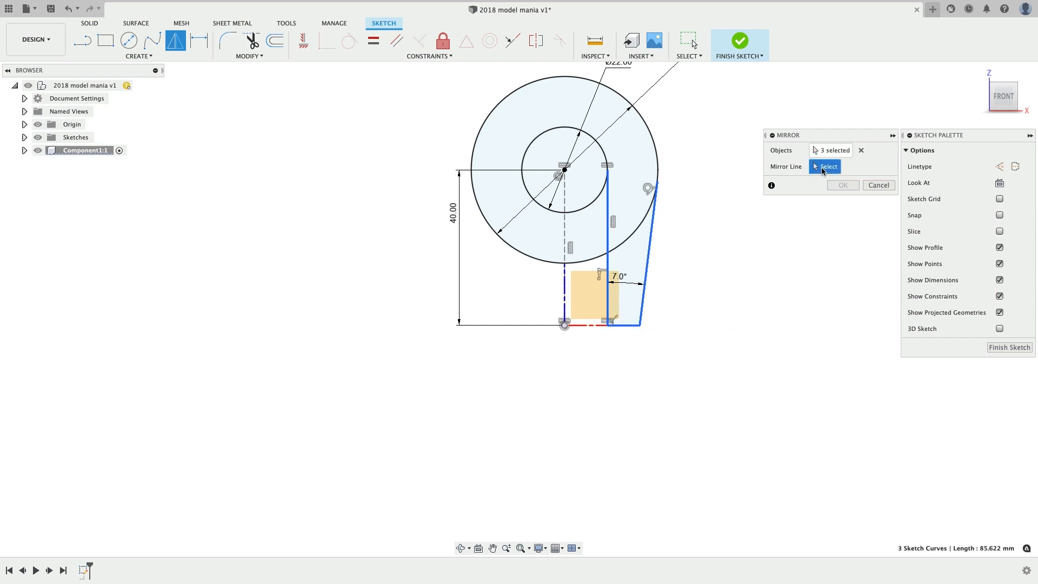
{"action": "left_click", "coordinate": [563, 233]}
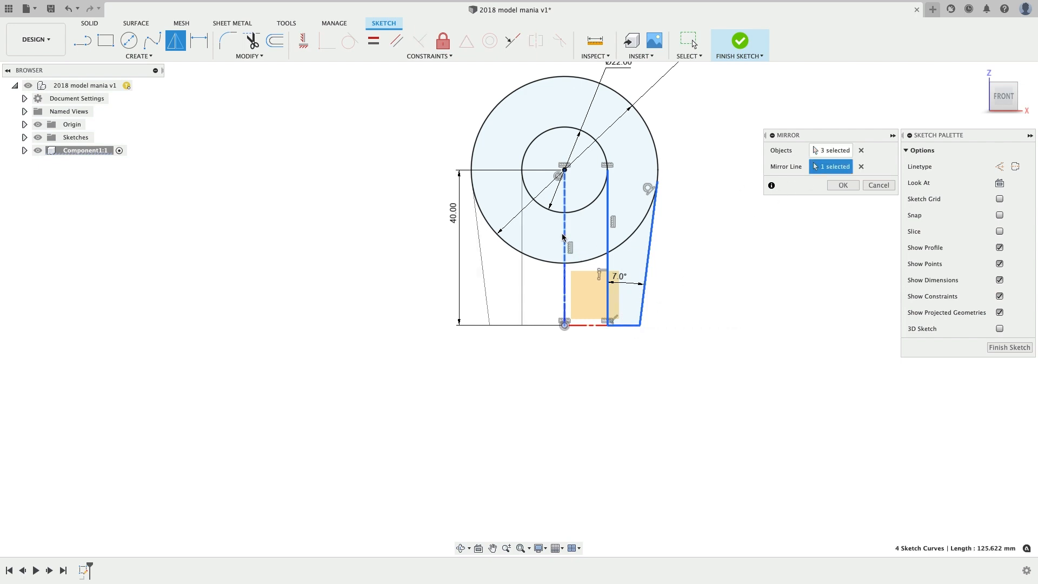
{"action": "left_click", "coordinate": [843, 185]}
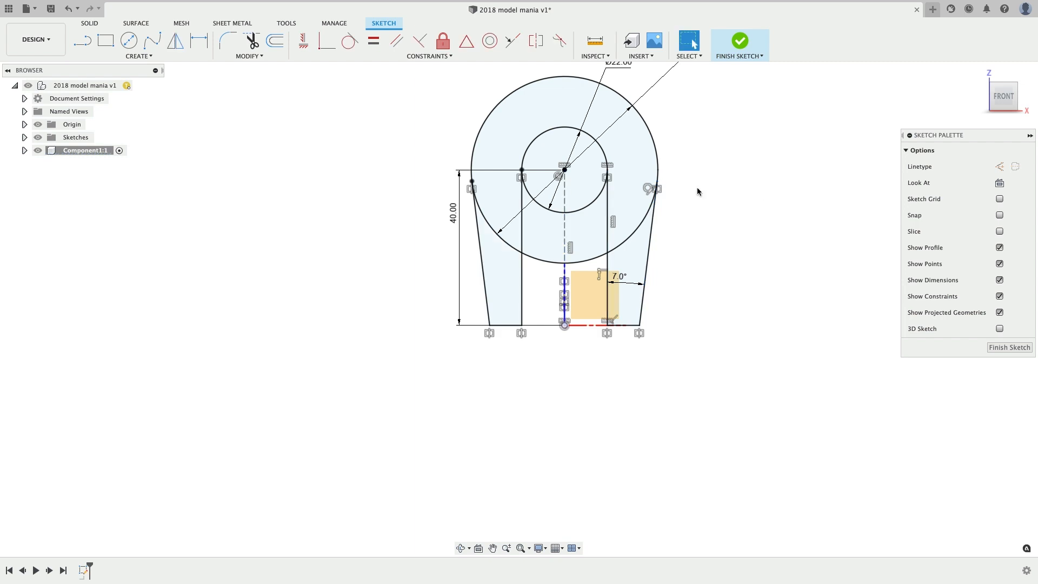
- Extrude the ring and both leg profiles, leaving out the inner circle, symmetrically to a whole length of 55 mm as a new body
{"action": "key", "text": "e"}
{"action": "left_click", "coordinate": [513, 167]}
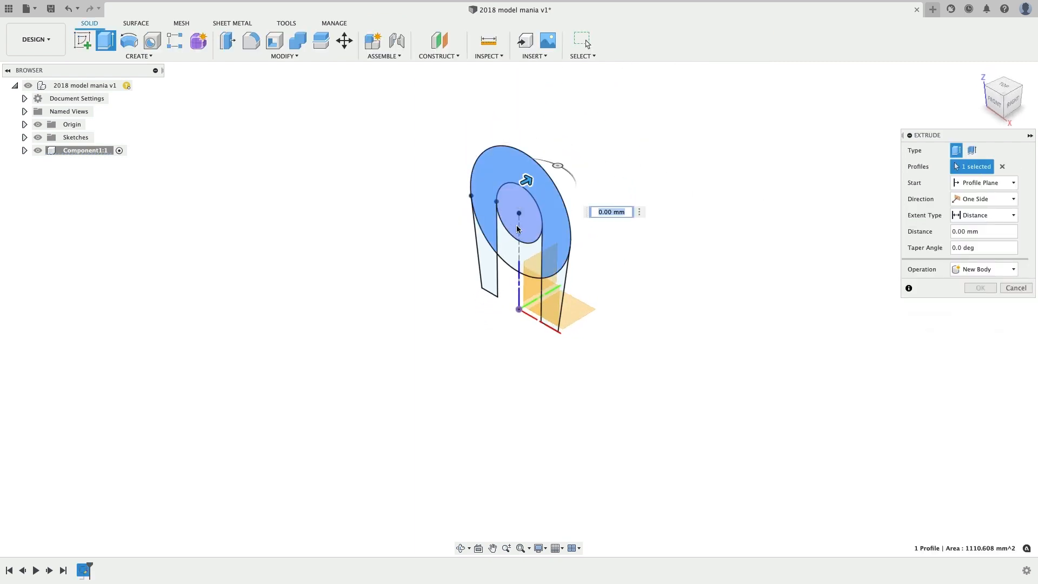
{"action": "left_click", "coordinate": [480, 262]}
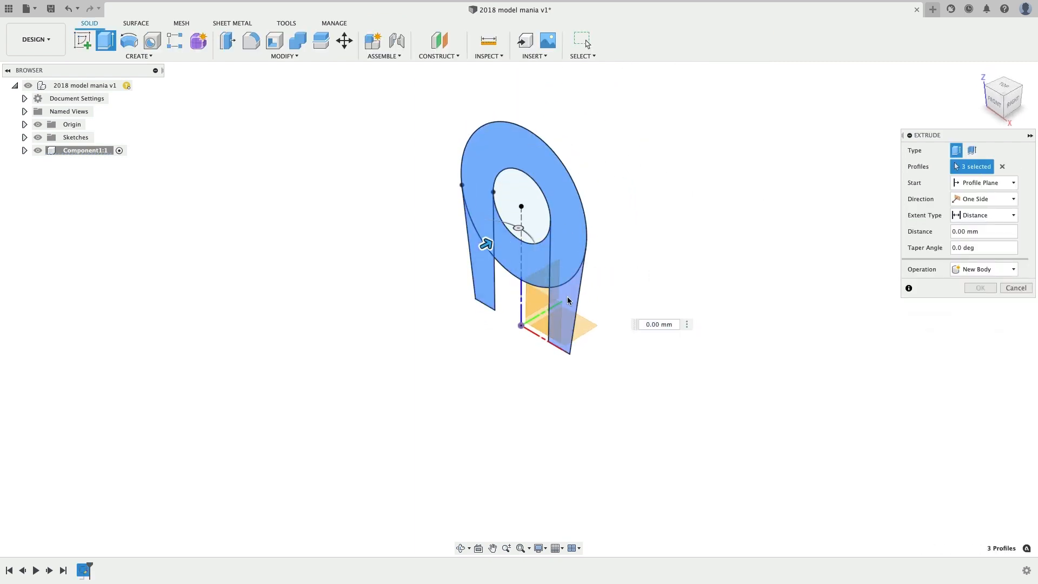
{"action": "left_click", "coordinate": [568, 294]}
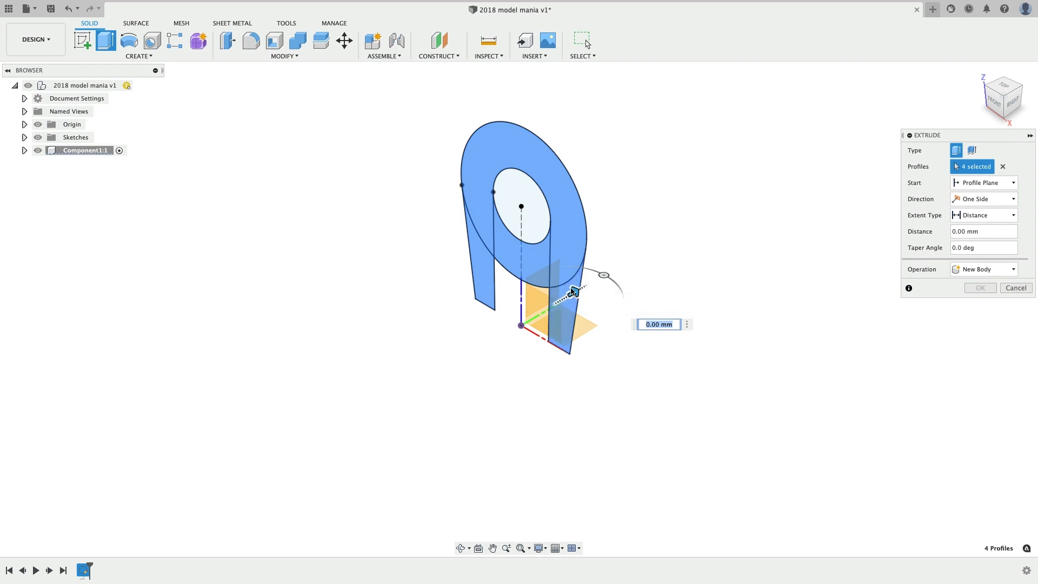
{"action": "left_click_drag", "start_coordinate": [573, 289], "coordinate": [661, 242]}
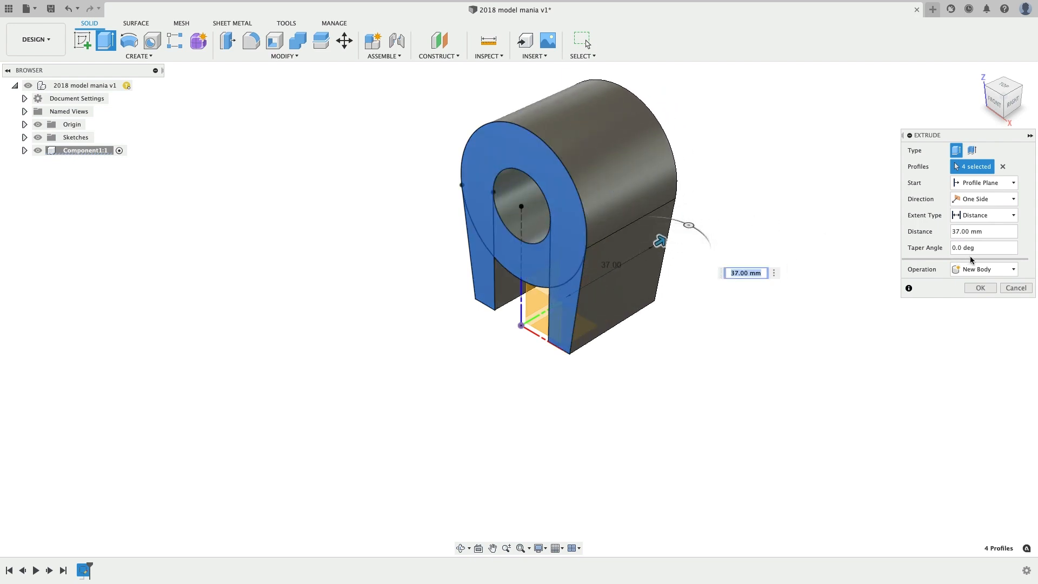
{"action": "left_click", "coordinate": [984, 199]}
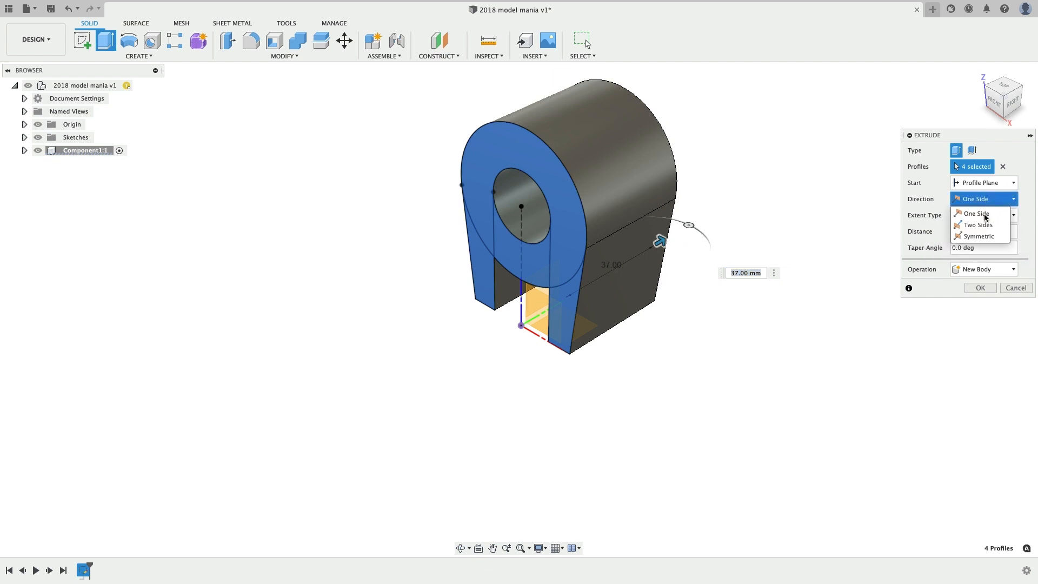
{"action": "left_click", "coordinate": [979, 236]}
{"action": "middle_click_drag", "start_coordinate": [691, 308], "coordinate": [620, 315], "text": "shift"}
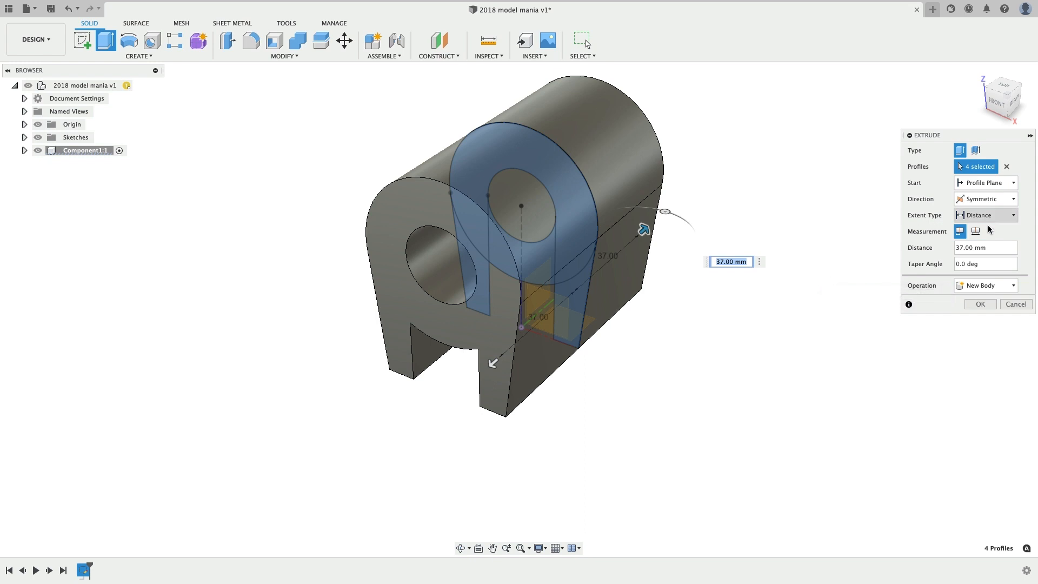
{"action": "left_click", "coordinate": [975, 231]}
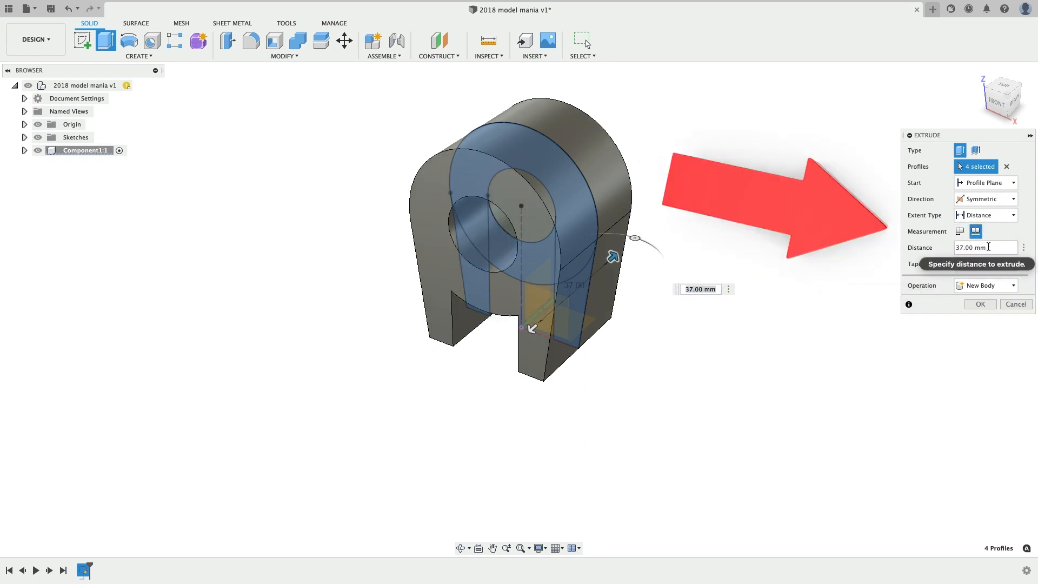
{"action": "left_click", "coordinate": [924, 249]}
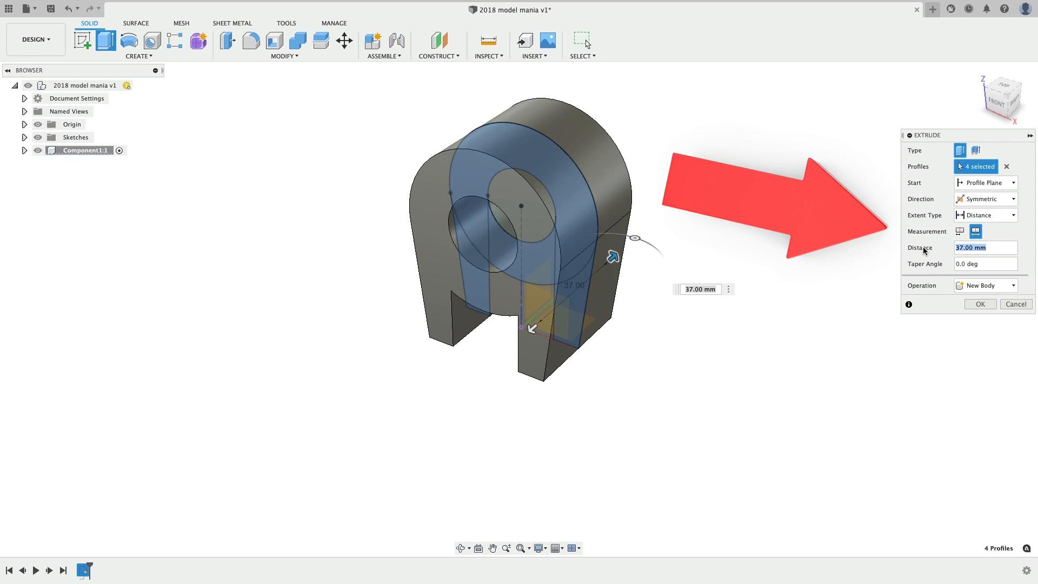
{"action": "type", "text": "55"}
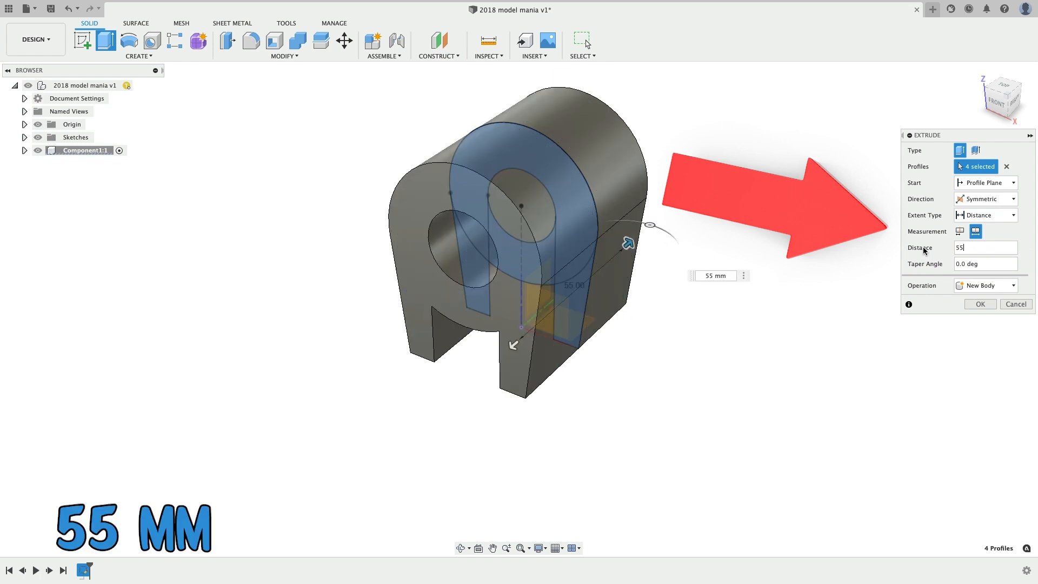
{"action": "key", "text": "Return"}
- Create a new sketch on the YZ origin plane that runs lengthwise through the extruded body
{"action": "middle_click_drag", "start_coordinate": [681, 313], "coordinate": [628, 301], "text": "shift"}
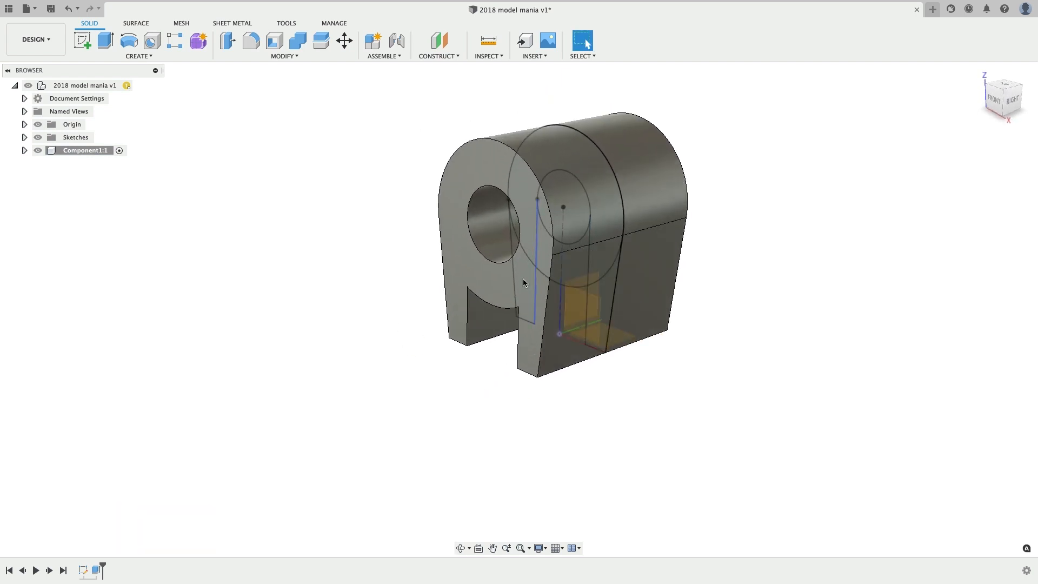
{"action": "left_click", "coordinate": [582, 284]}
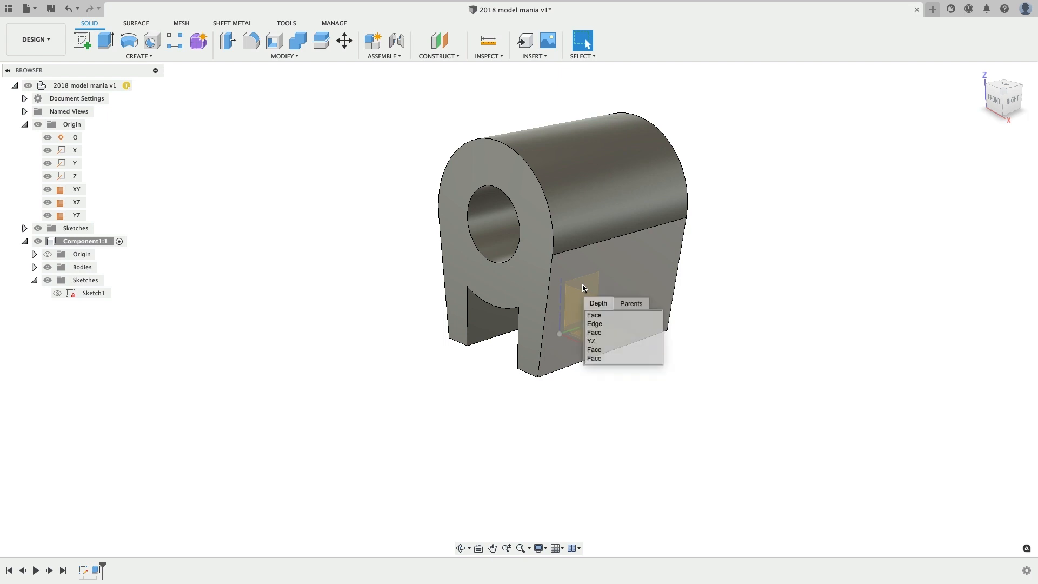
{"action": "left_click", "coordinate": [595, 341]}
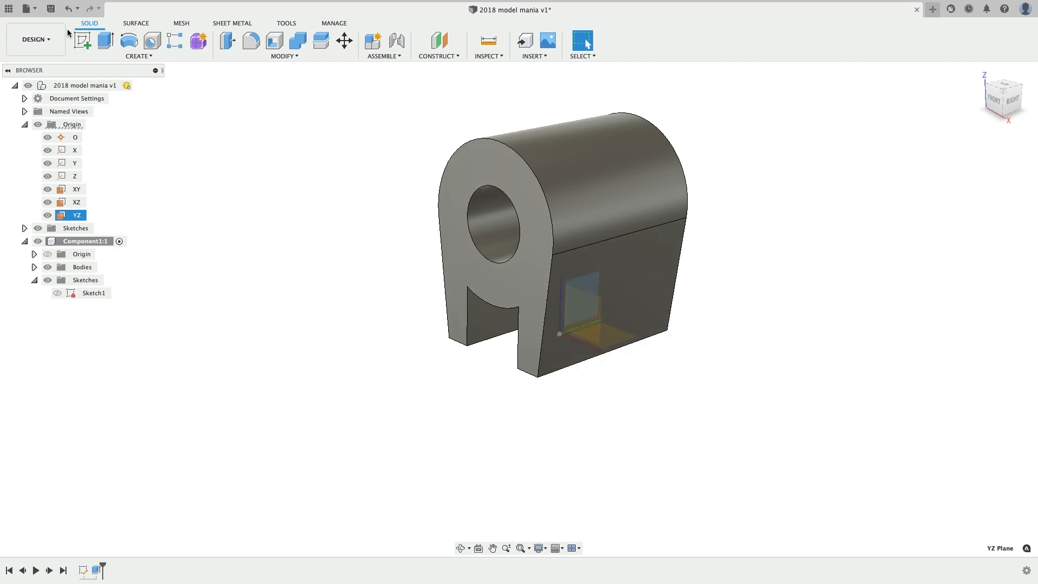
{"action": "right_click", "coordinate": [79, 217]}
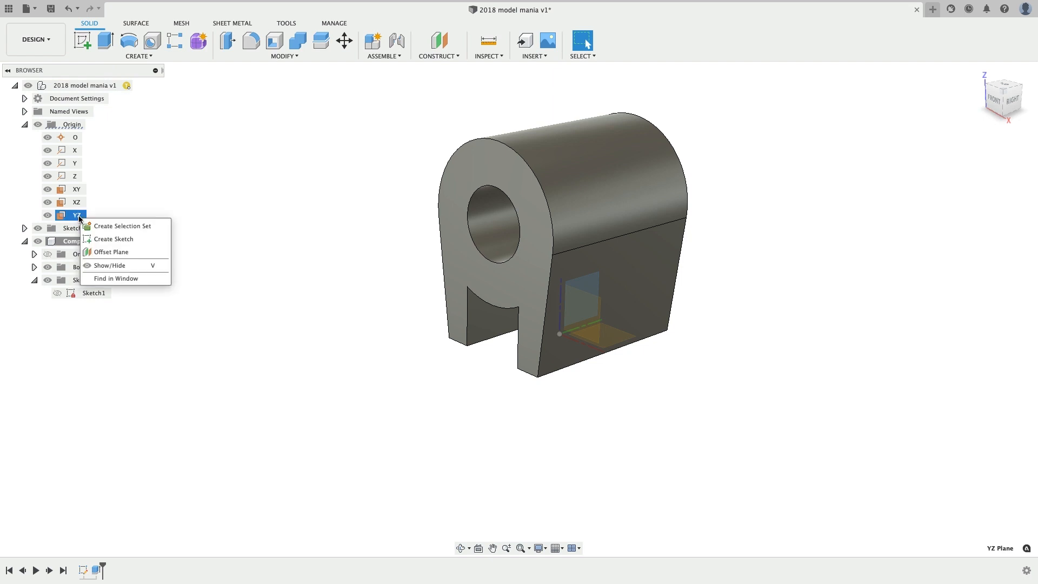
{"action": "left_click", "coordinate": [114, 240]}
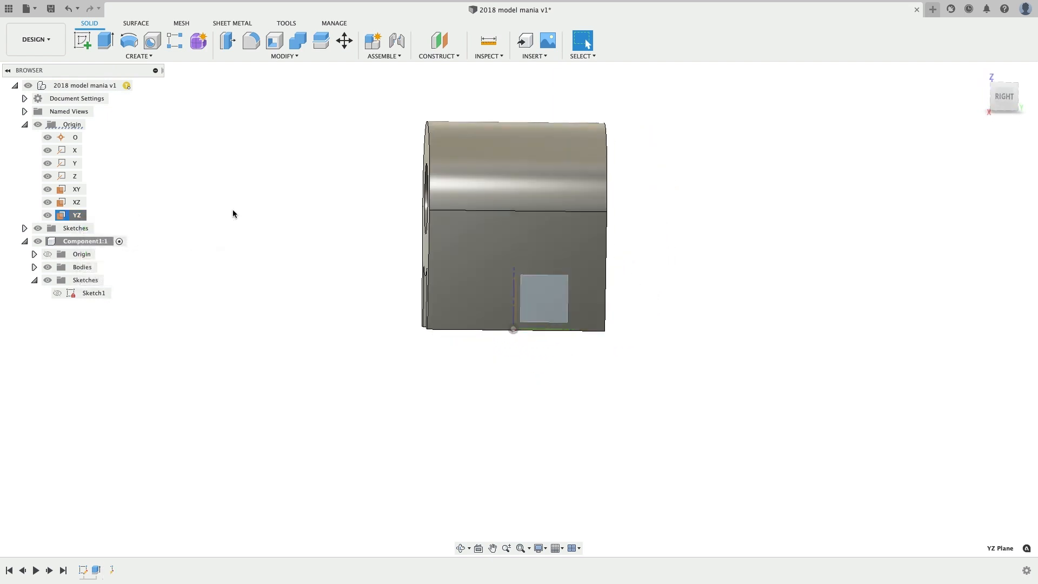
{"action": "scroll", "coordinate": [516, 213], "scroll_direction": "up", "scroll_amount": 4}
{"action": "scroll", "coordinate": [515, 213], "scroll_direction": "down", "scroll_amount": 2}
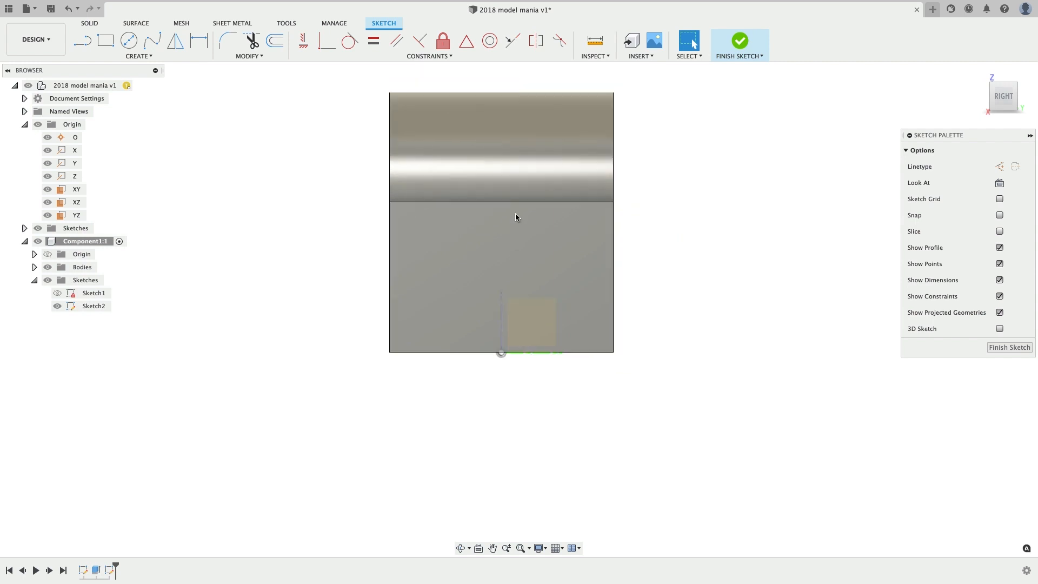
- Project the whole body's outline into the sketch, using the body selection filter and keeping the projection link on
{"action": "left_click", "coordinate": [82, 42]}
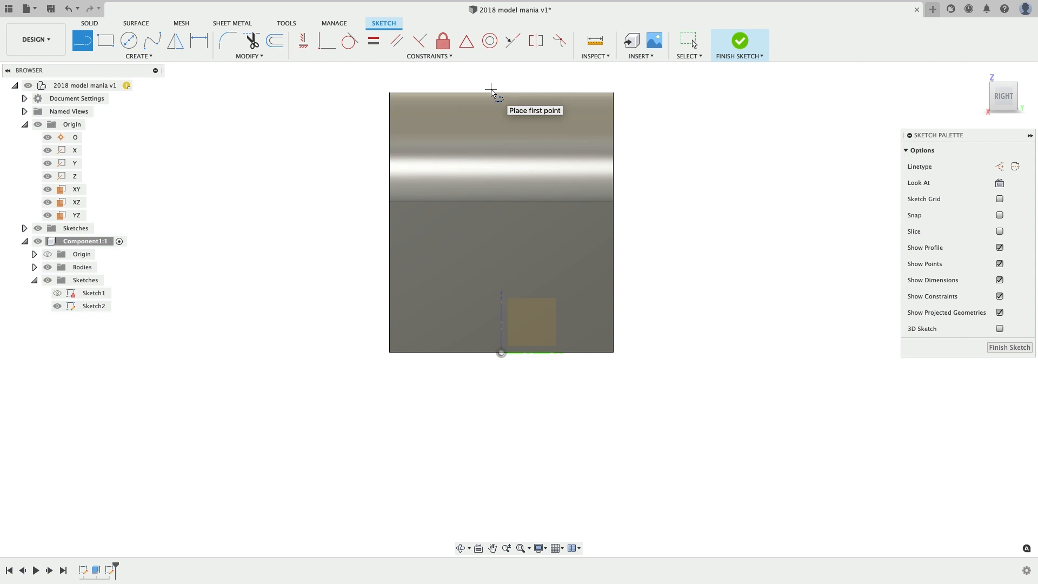
{"action": "key", "text": "Escape"}
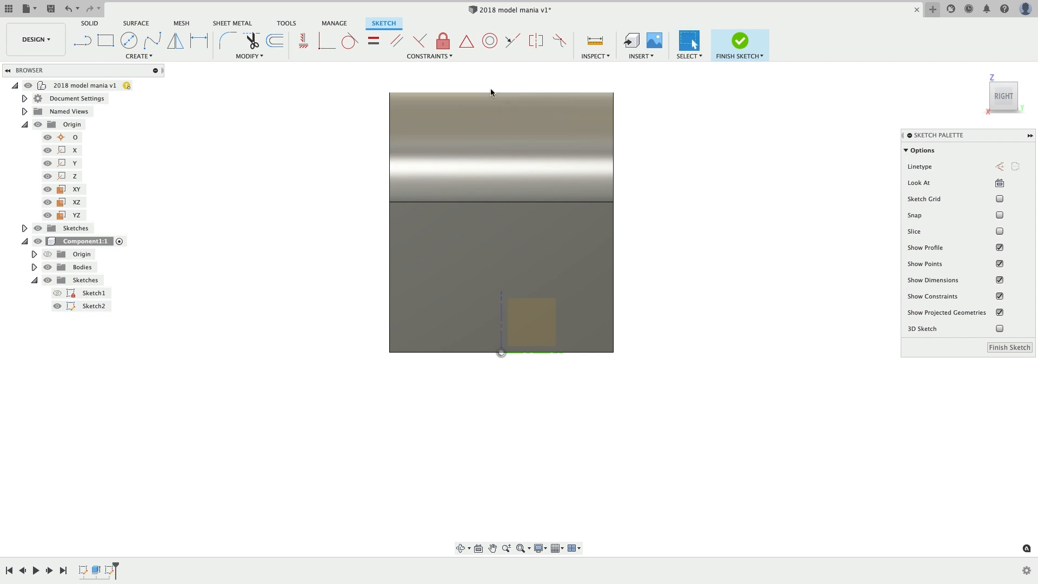
{"action": "key", "text": "p"}
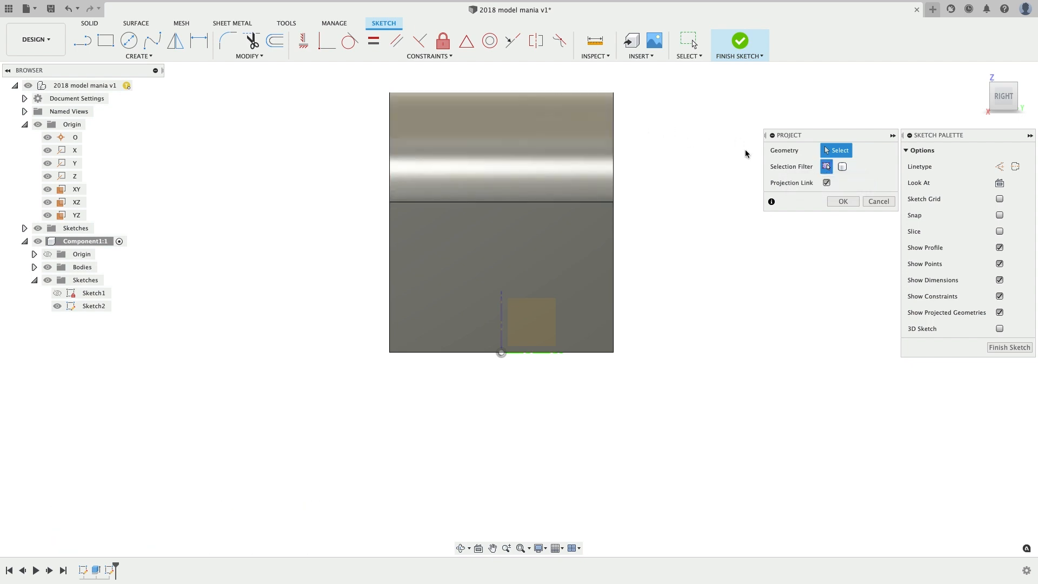
{"action": "left_click", "coordinate": [544, 93]}
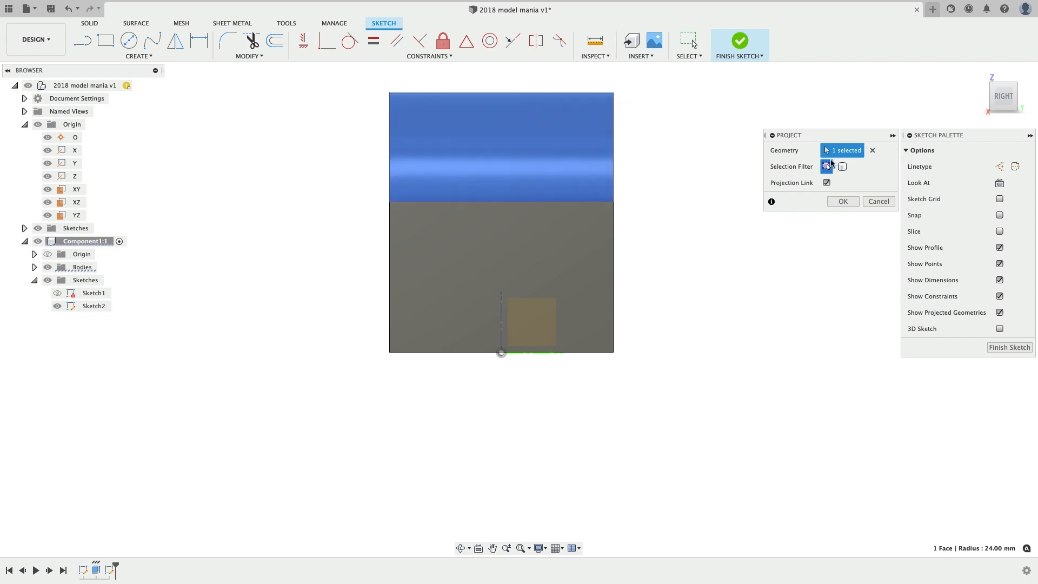
{"action": "left_click", "coordinate": [842, 167]}
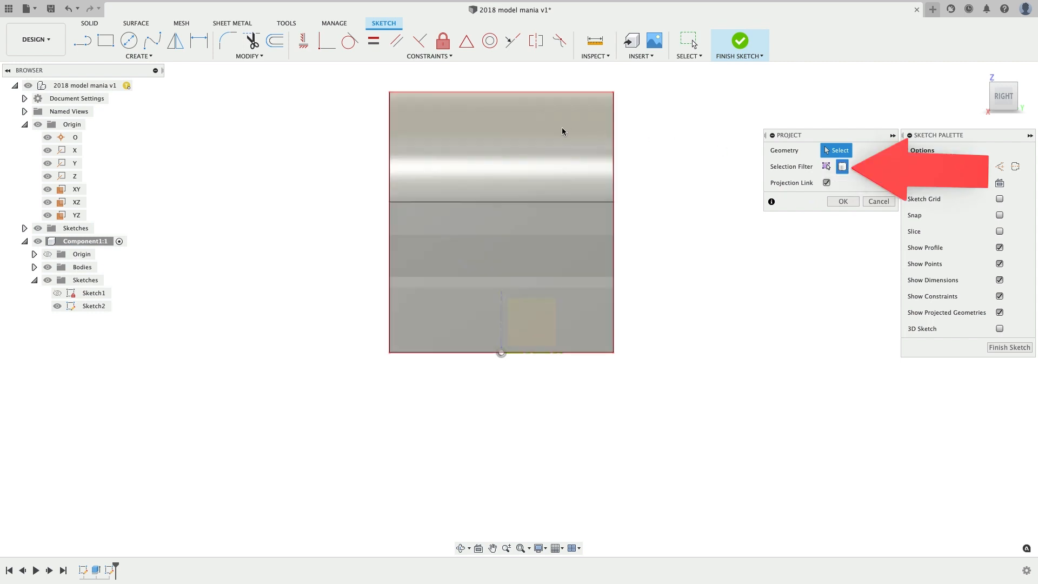
{"action": "left_click", "coordinate": [522, 128]}
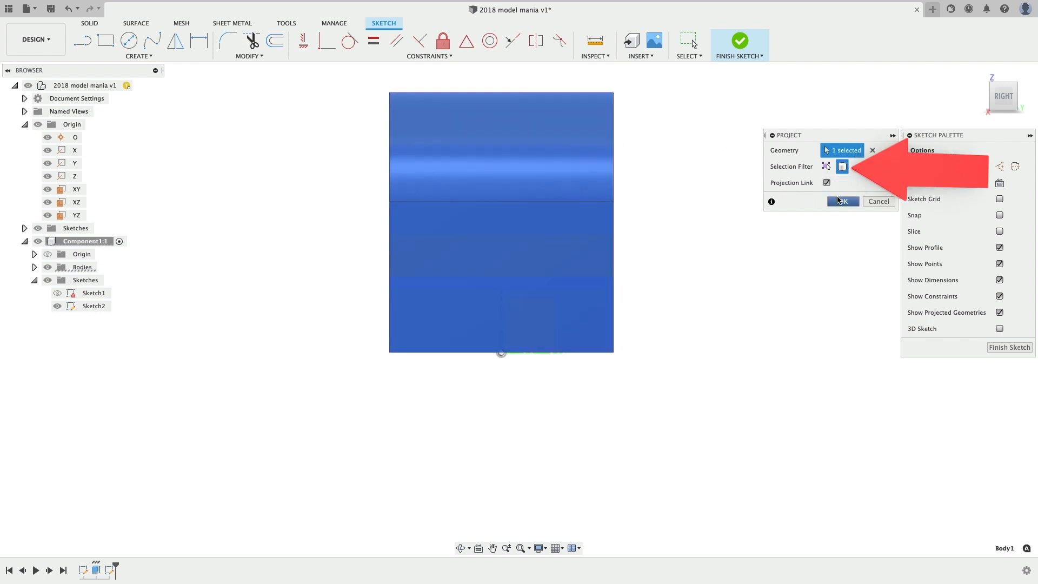
{"action": "left_click", "coordinate": [842, 201]}
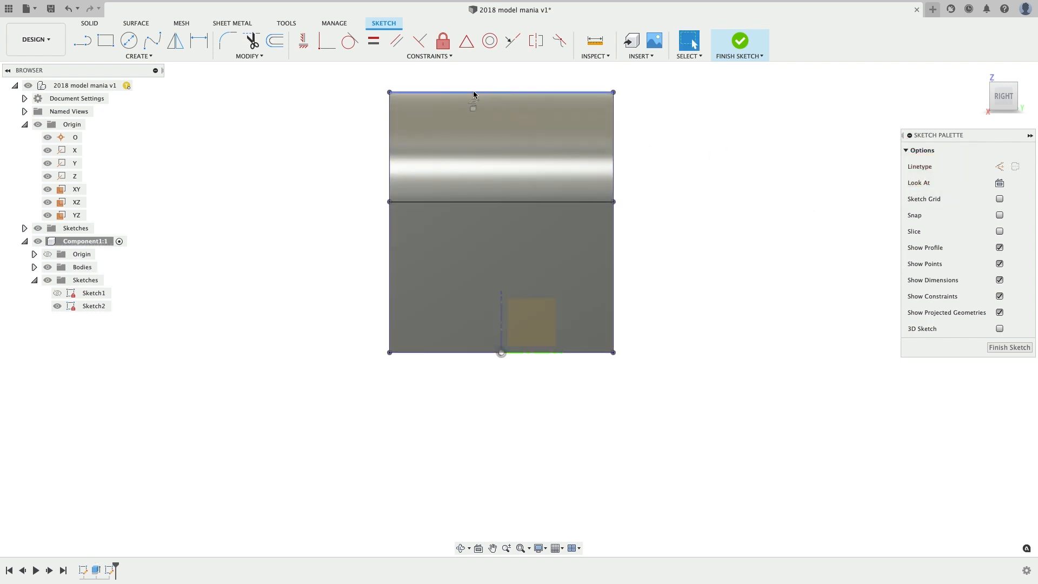
- Sketch an open U profile hanging from the projected top edge: two slanted side lines joined by a tangent arc of about 13 mm radius
{"action": "left_click", "coordinate": [83, 42]}
{"action": "left_click", "coordinate": [433, 92]}
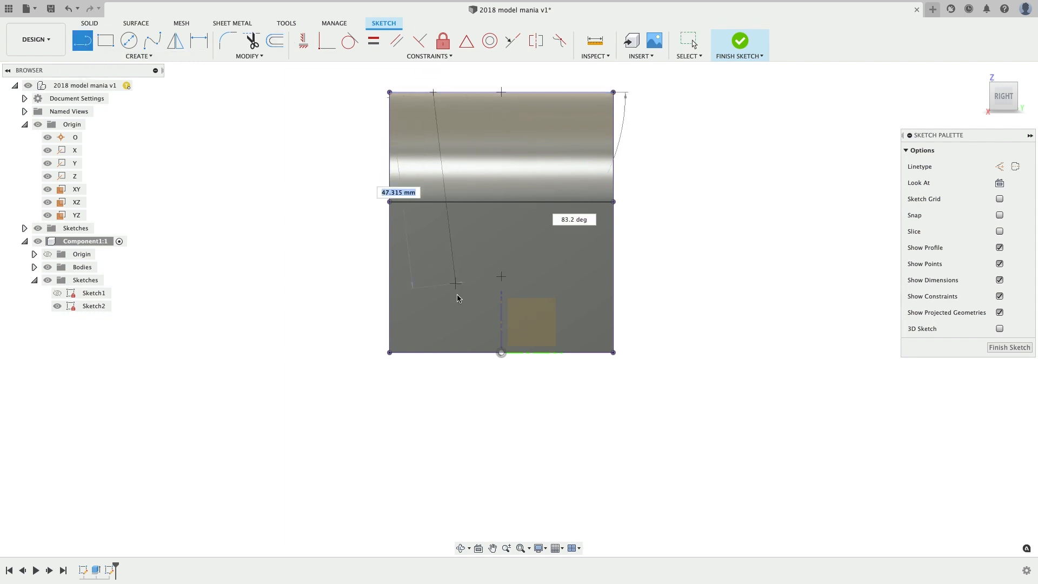
{"action": "left_click", "coordinate": [453, 299]}
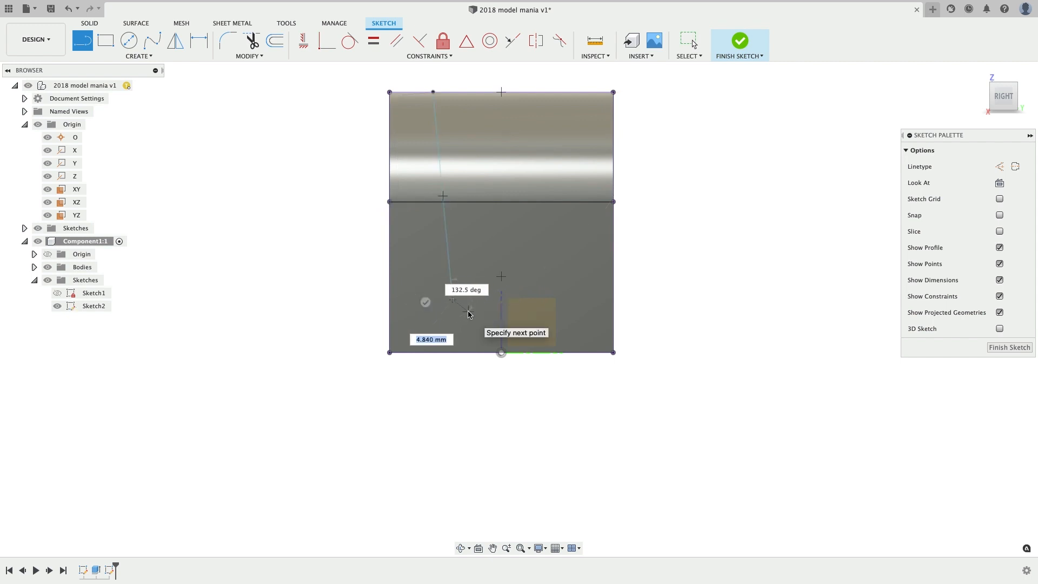
{"action": "left_click_drag", "start_coordinate": [453, 299], "coordinate": [560, 303]}
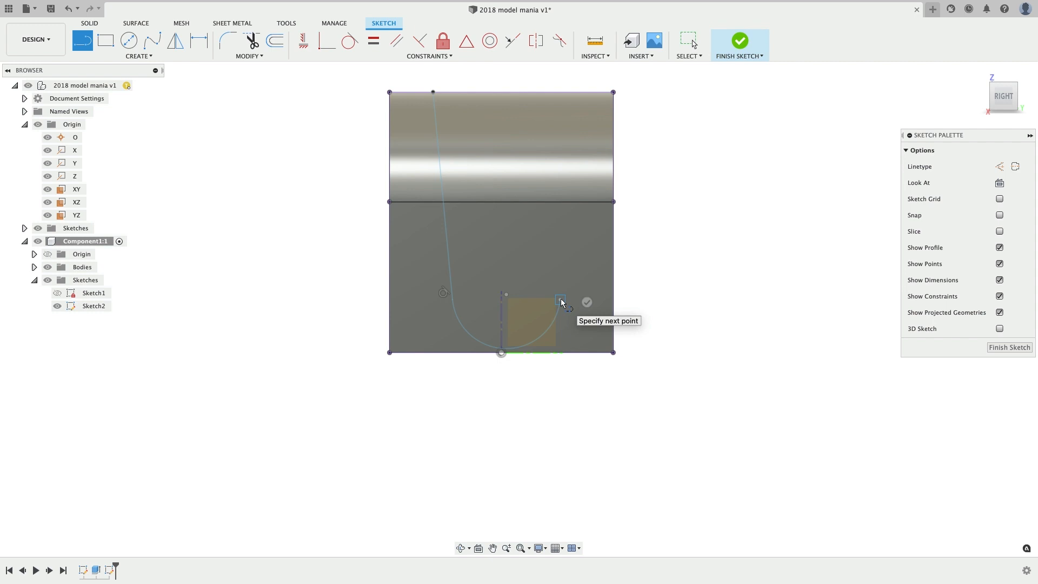
{"action": "key", "text": "Escape"}
{"action": "left_click", "coordinate": [556, 323]}
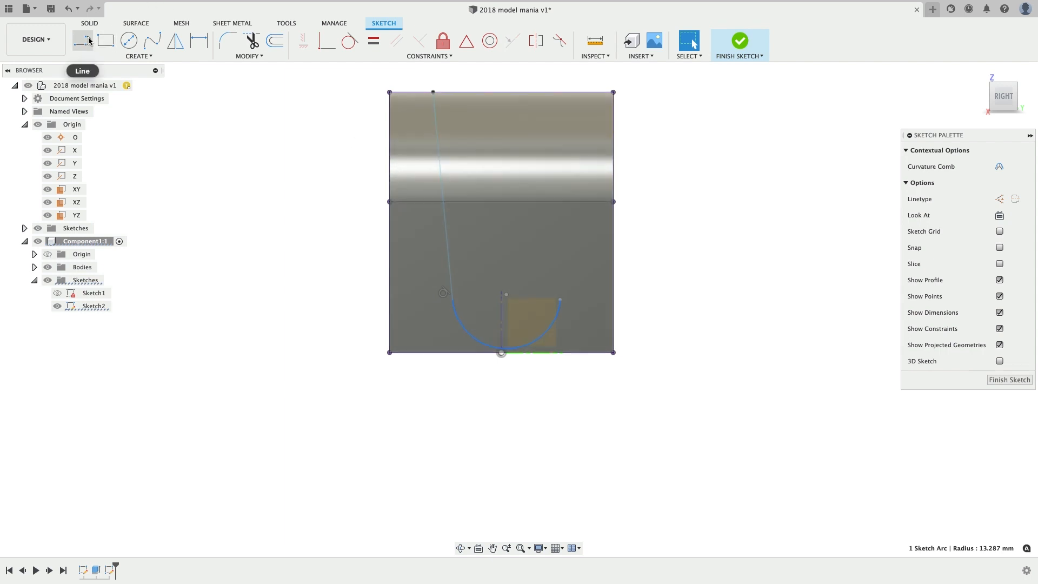
{"action": "left_click", "coordinate": [89, 41]}
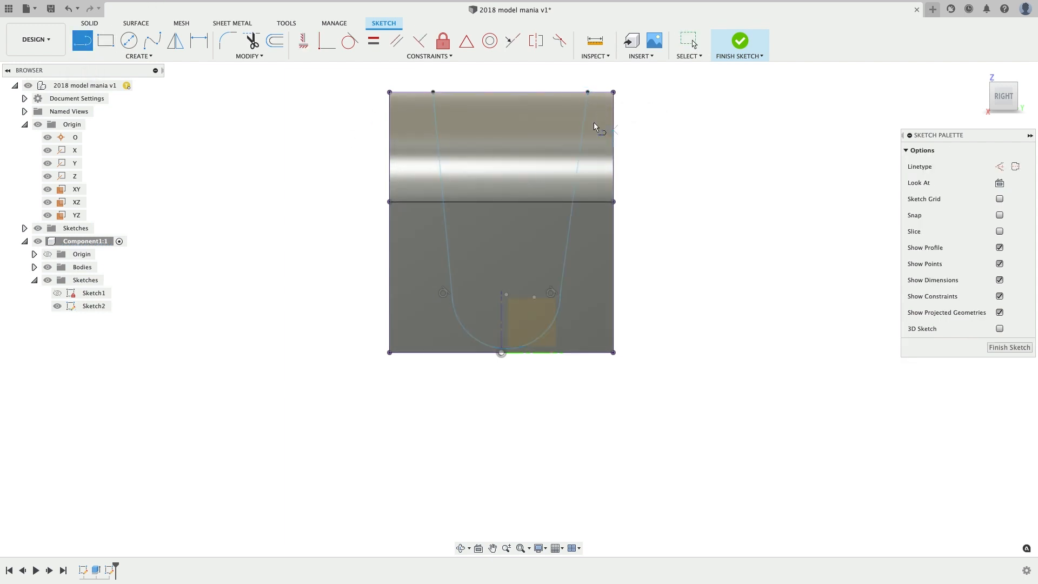
{"action": "key", "text": "Escape"}
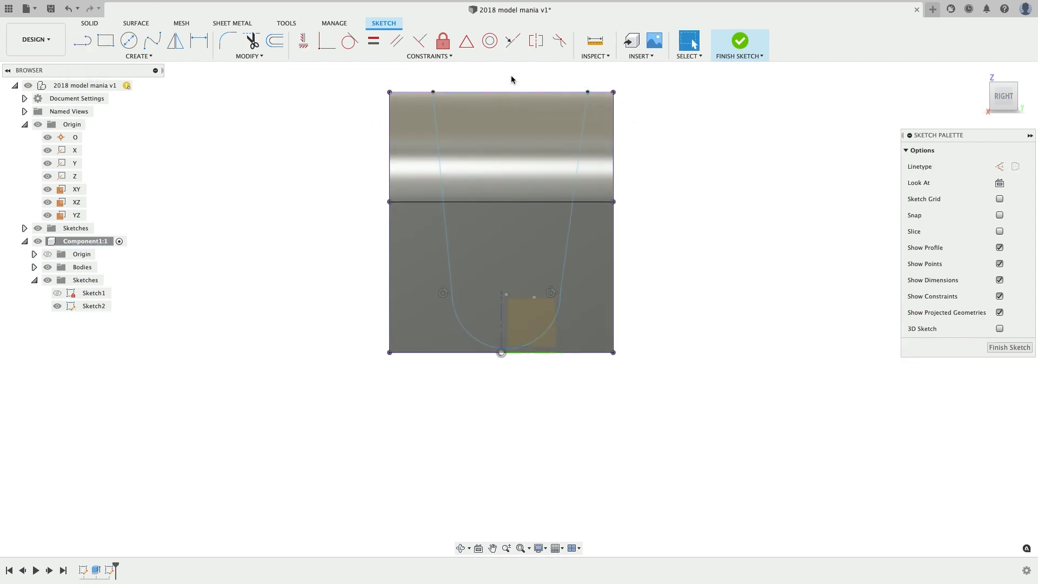
- Close the U profile with a straight line along the top edge between the upper ends of its side lines
{"action": "key", "text": "s"}
{"action": "left_click", "coordinate": [520, 102]}
{"action": "left_click", "coordinate": [433, 92]}
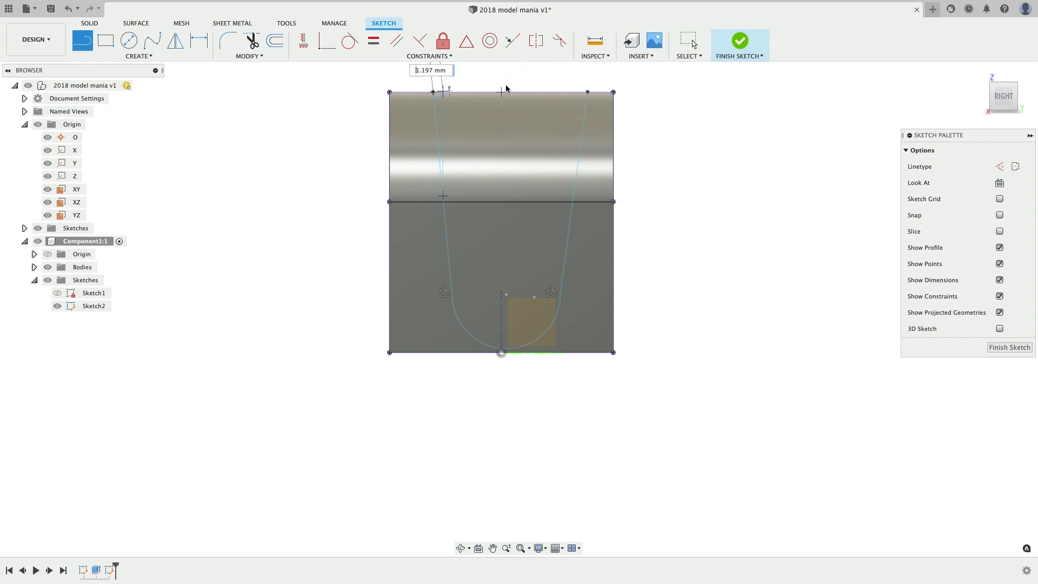
{"action": "left_click", "coordinate": [587, 92]}
{"action": "key", "text": "Escape"}
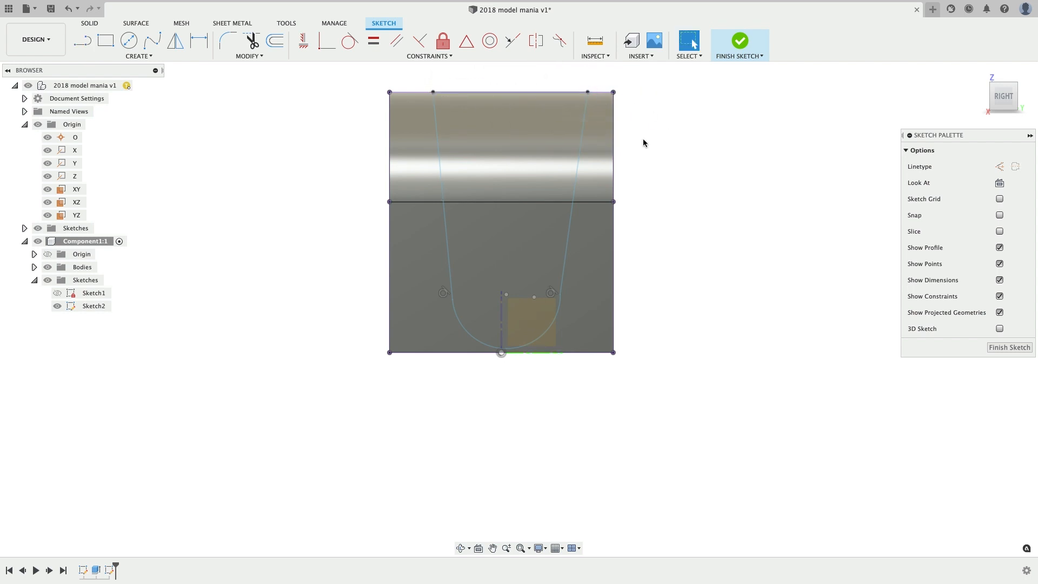
- Make the U profile's arc tangent to the projected bottom edge
{"action": "left_click", "coordinate": [522, 347]}
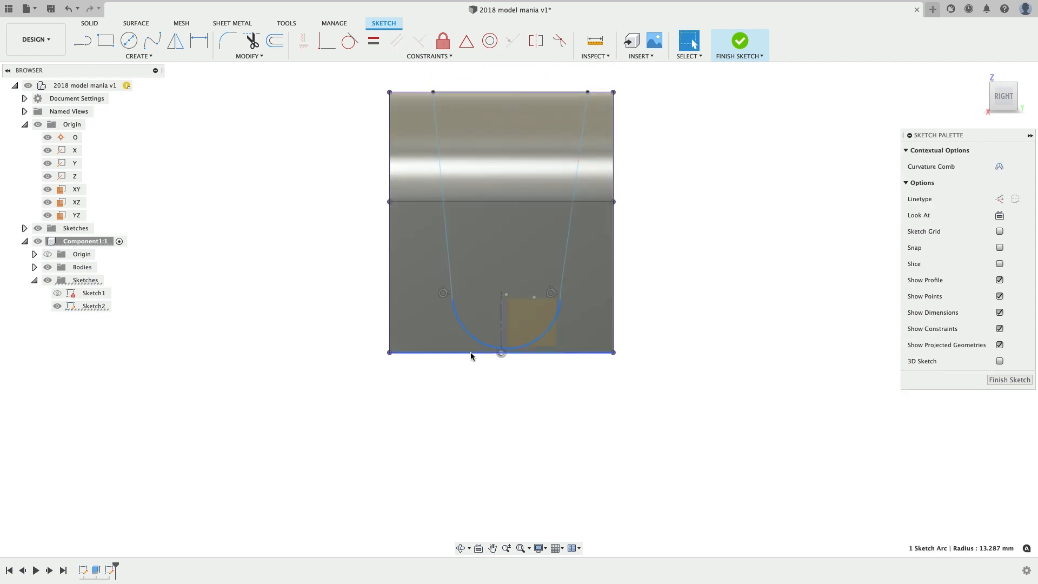
{"action": "right_click", "coordinate": [470, 355]}
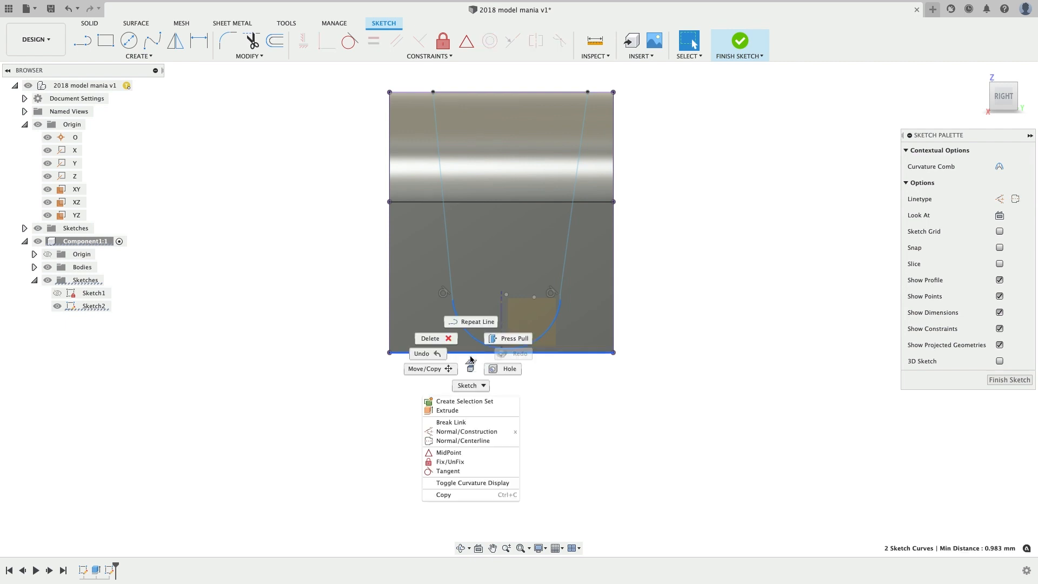
{"action": "left_click", "coordinate": [462, 474]}
{"action": "key", "text": "Escape"}
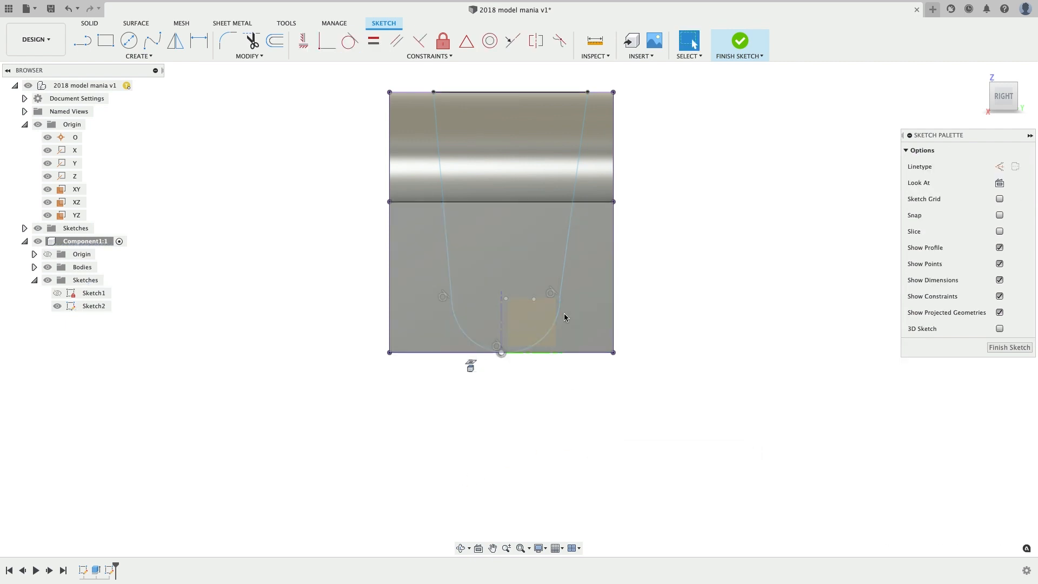
- Apply an equal constraint to the two slanted side lines of the U profile
{"action": "left_click", "coordinate": [565, 278]}
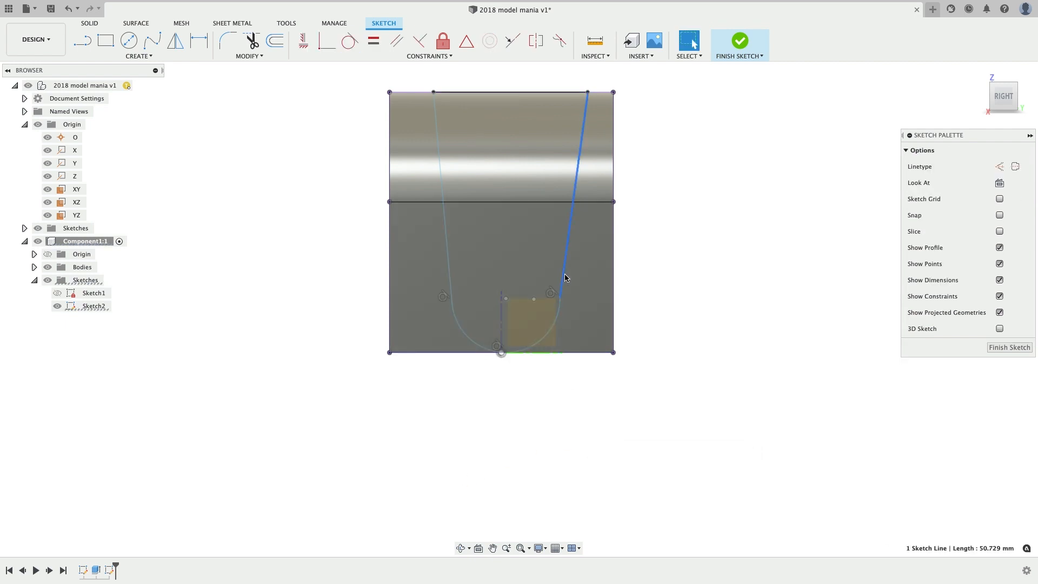
{"action": "left_click", "coordinate": [450, 273], "text": "shift"}
{"action": "right_click", "coordinate": [450, 272]}
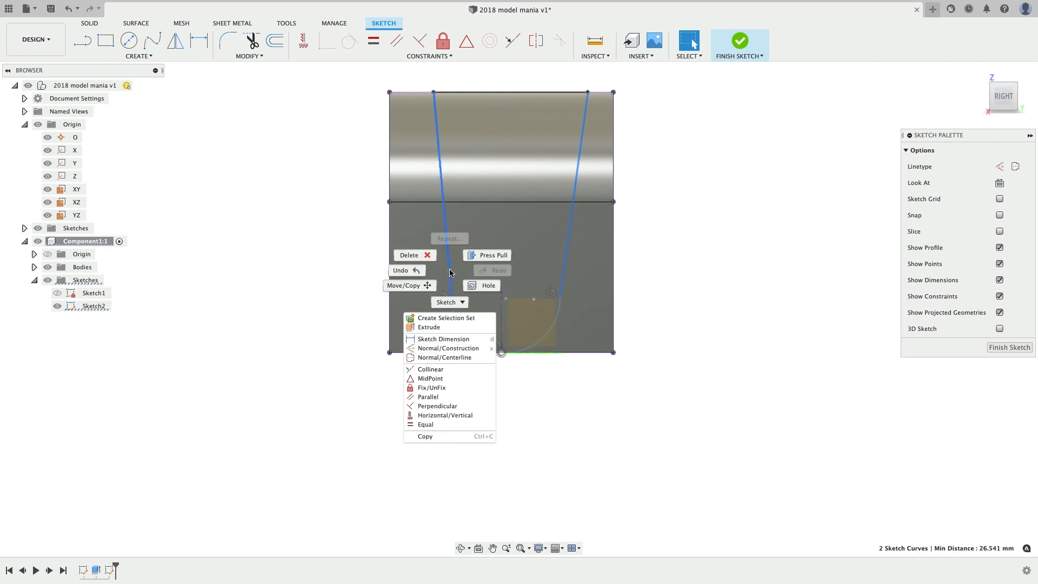
{"action": "left_click", "coordinate": [452, 422]}
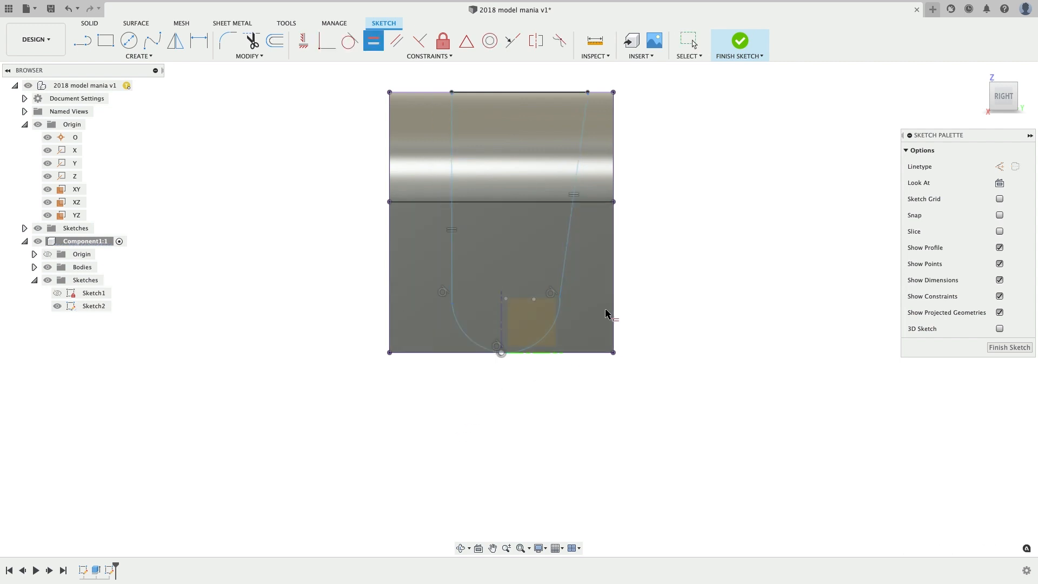
- Try to reshape the U profile by moving its arc and corner points, and undo the moves
{"action": "left_click_drag", "start_coordinate": [431, 95], "coordinate": [421, 94]}
{"action": "left_click_drag", "start_coordinate": [549, 319], "coordinate": [669, 256]}
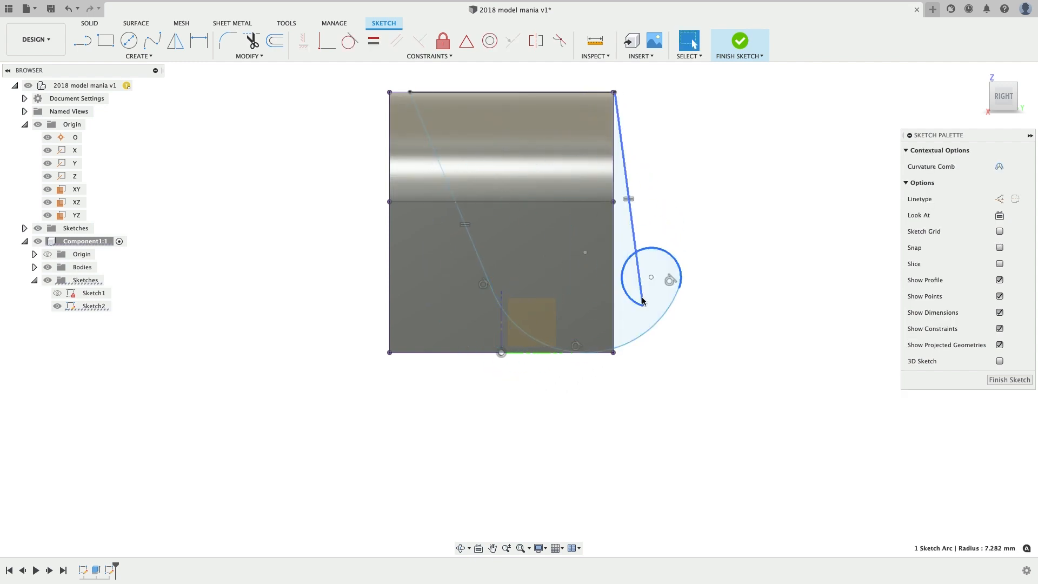
{"action": "left_click_drag", "start_coordinate": [643, 305], "coordinate": [567, 308]}
{"action": "left_click_drag", "start_coordinate": [655, 218], "coordinate": [677, 312]}
{"action": "key", "text": "super+z"}
{"action": "key", "text": "super+z"}
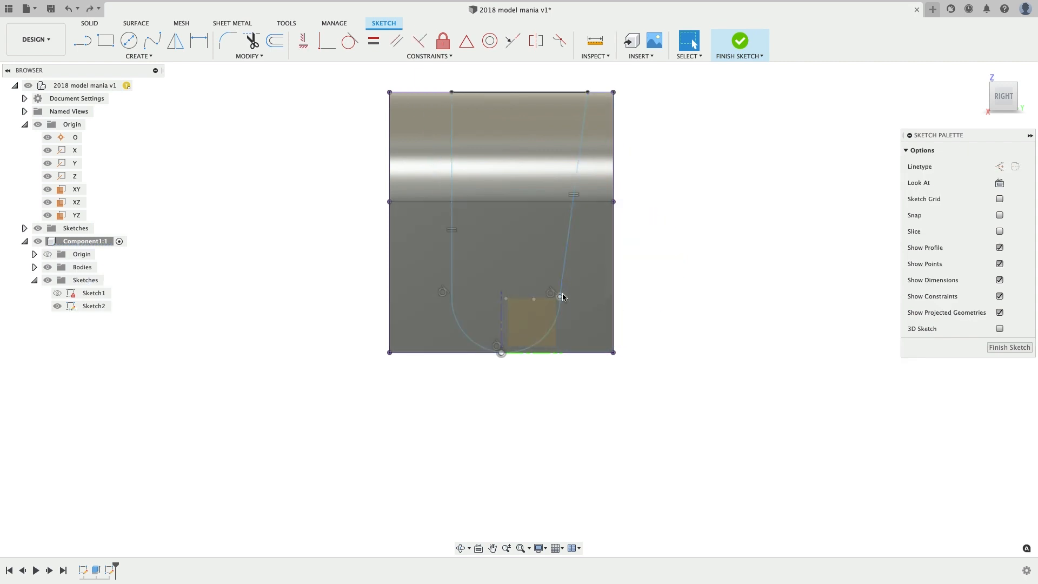
- Move the arc's right end outward, constrain both arc ends to be horizontal, and shift the profile's upper left corner outward
{"action": "left_click_drag", "start_coordinate": [564, 299], "coordinate": [578, 297]}
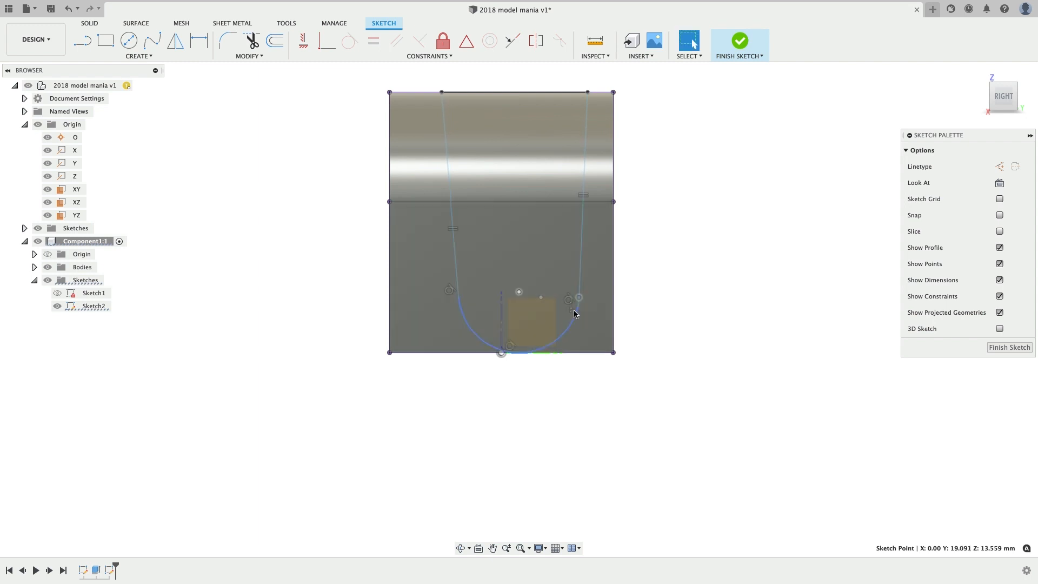
{"action": "left_click", "coordinate": [458, 297], "text": "shift"}
{"action": "right_click", "coordinate": [459, 298]}
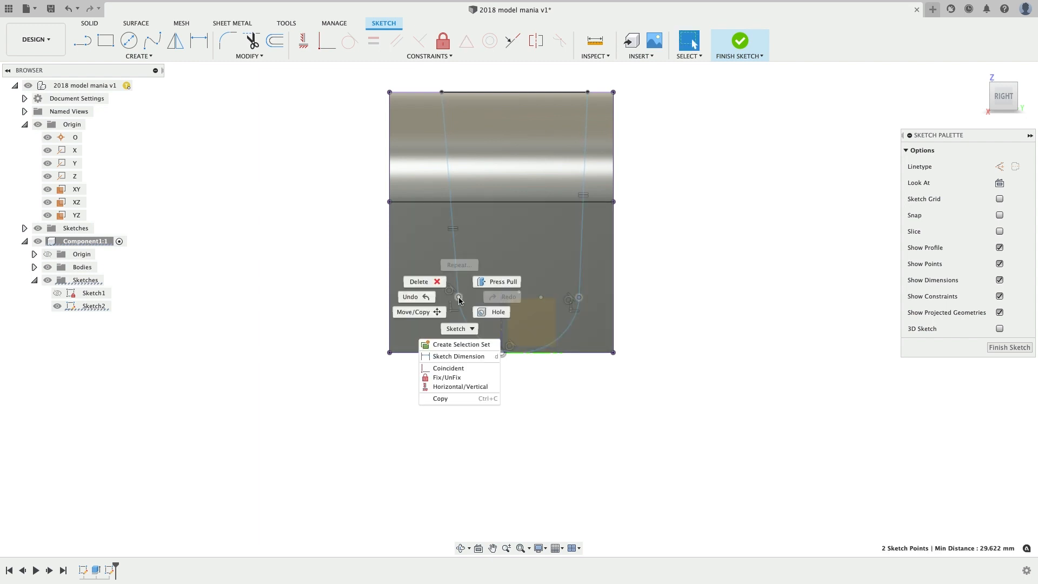
{"action": "left_click", "coordinate": [459, 387]}
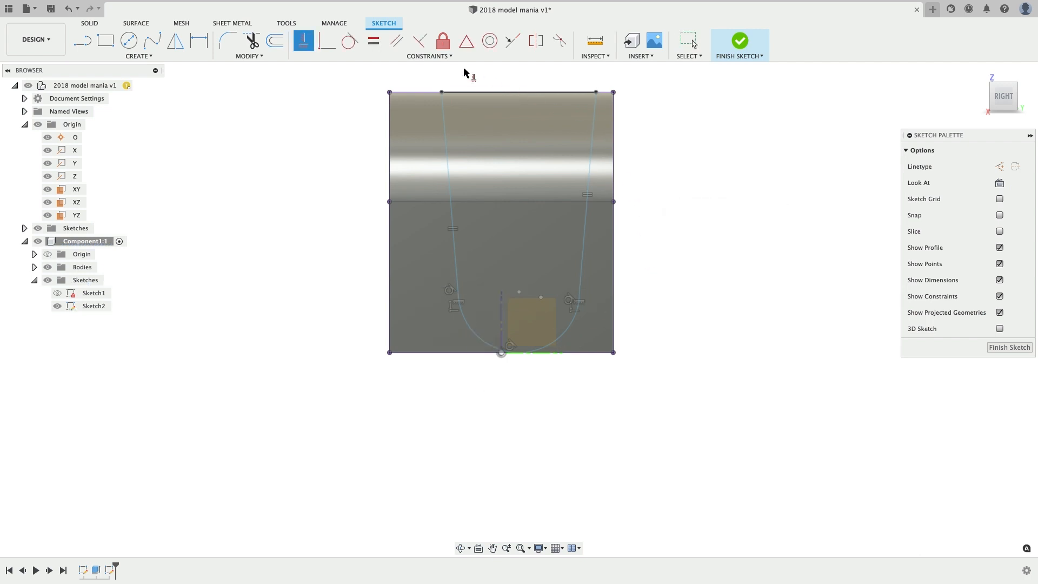
{"action": "left_click", "coordinate": [420, 93]}
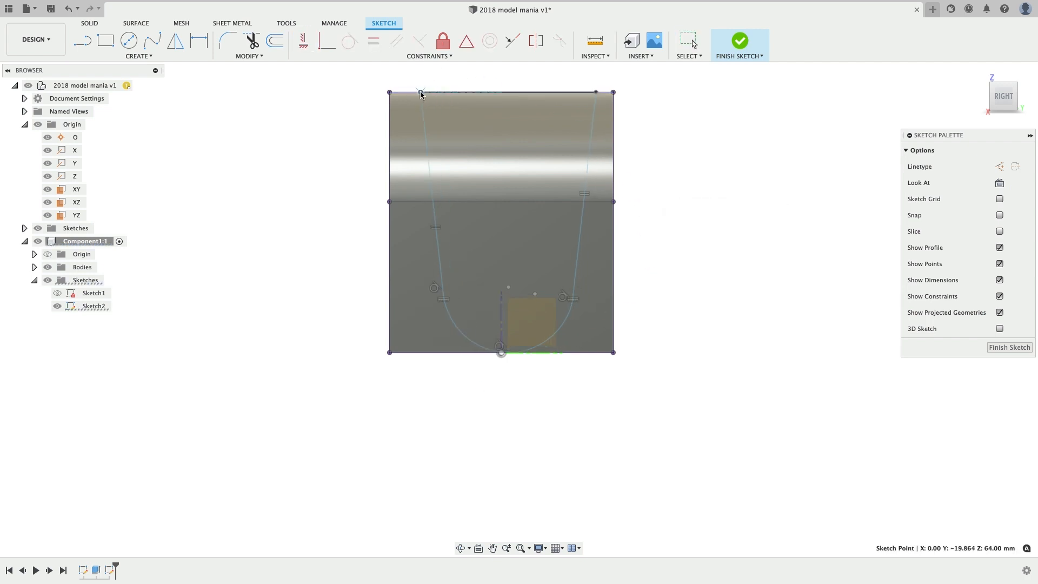
- Delete the connection at the U profile arc's right end and make that end coincident with the right slanted line's lower end
{"action": "left_click", "coordinate": [575, 290]}
{"action": "left_click", "coordinate": [570, 313], "text": "shift"}
{"action": "right_click", "coordinate": [570, 315]}
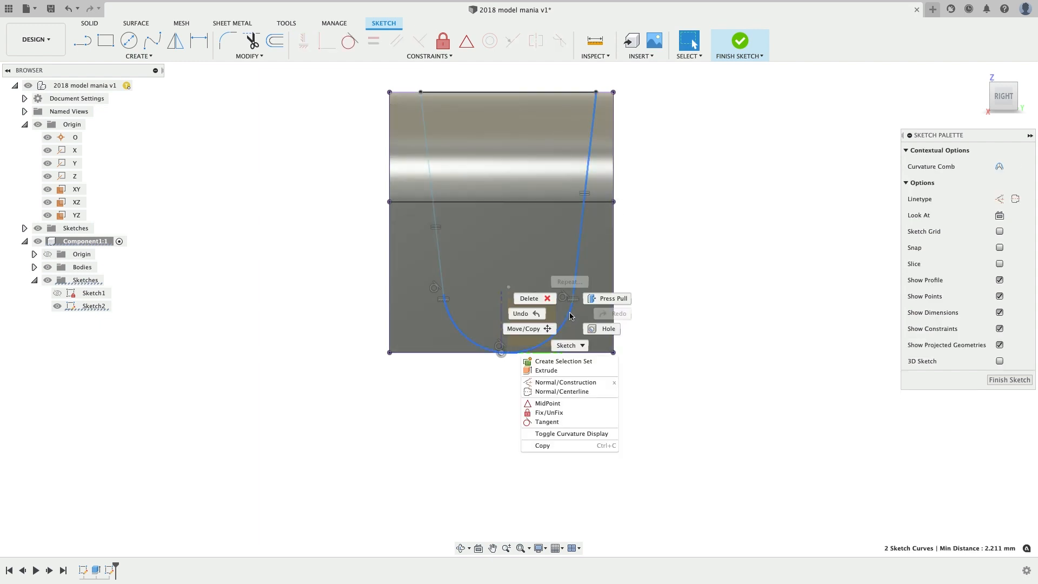
{"action": "left_click", "coordinate": [677, 254]}
{"action": "scroll", "coordinate": [586, 296], "scroll_direction": "up", "scroll_amount": 5}
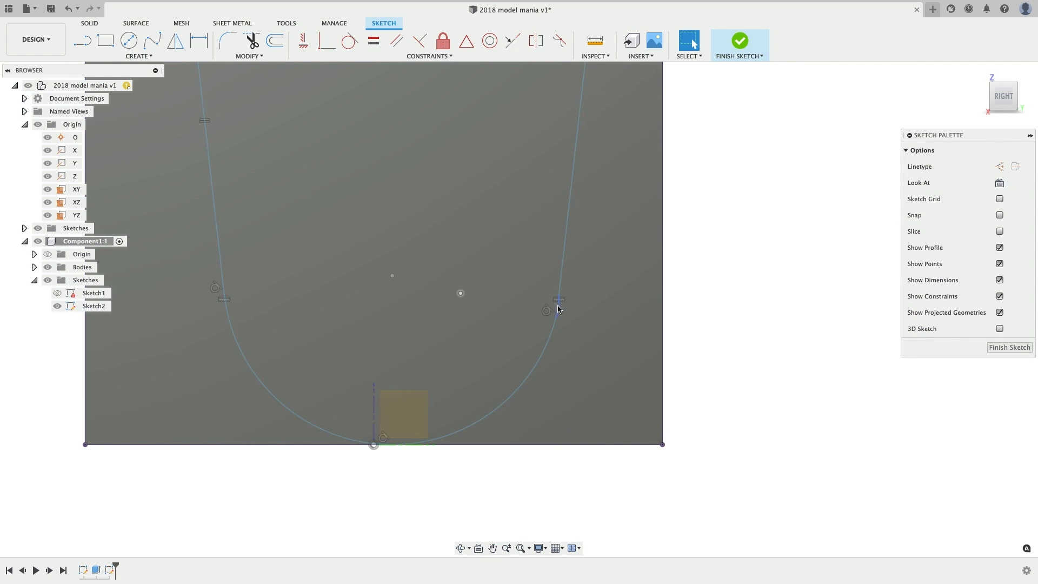
{"action": "left_click", "coordinate": [552, 338]}
{"action": "left_click", "coordinate": [557, 310]}
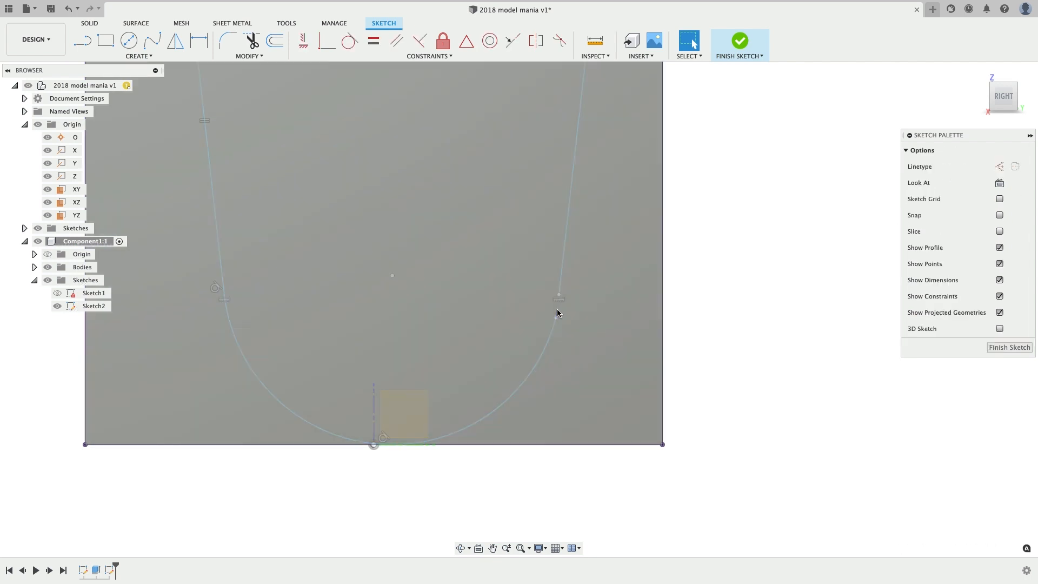
{"action": "key", "text": "Delete"}
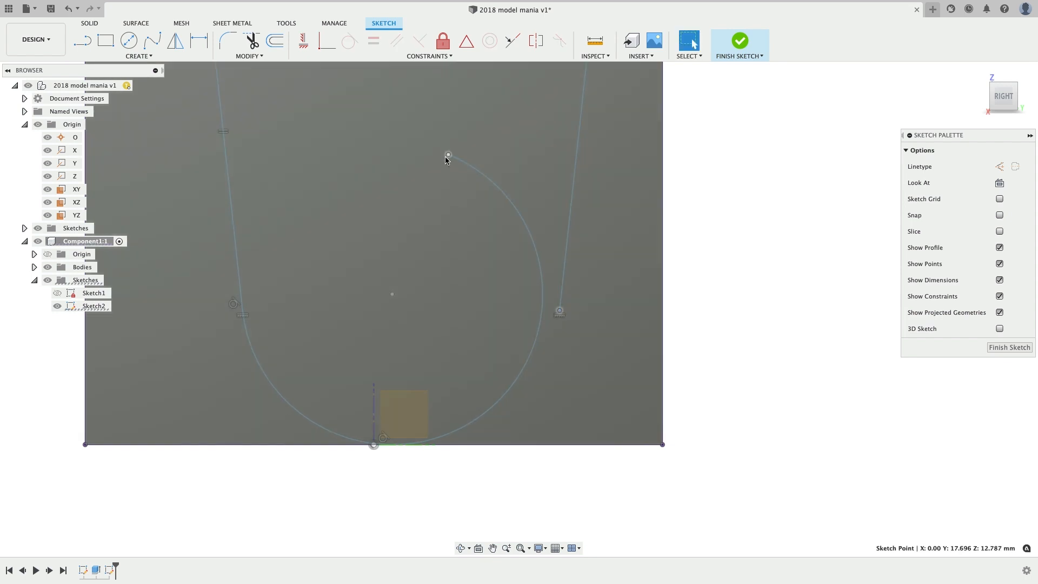
{"action": "left_click", "coordinate": [448, 156], "text": "shift"}
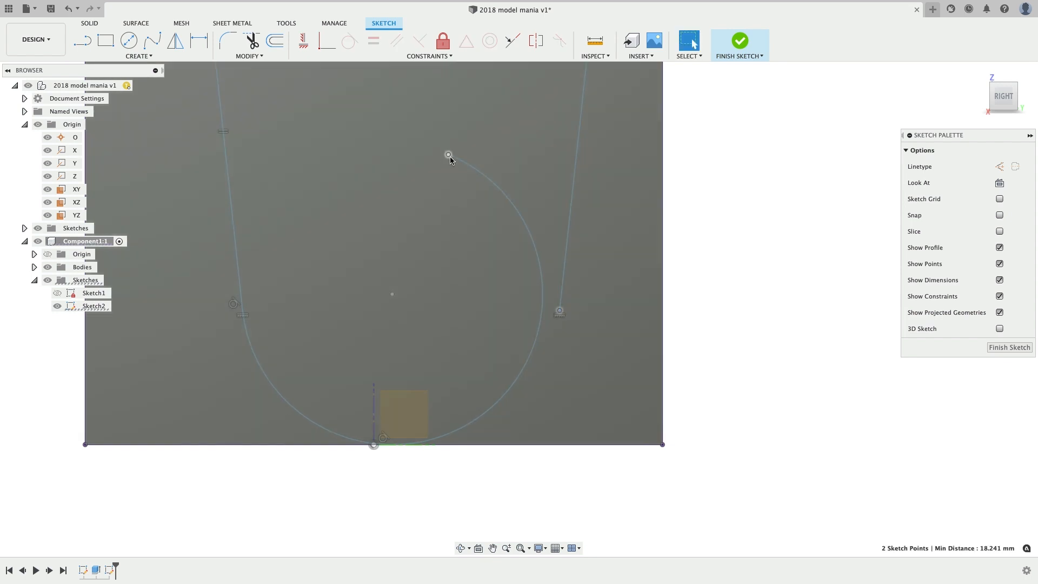
{"action": "right_click", "coordinate": [458, 273]}
{"action": "left_click", "coordinate": [457, 341]}
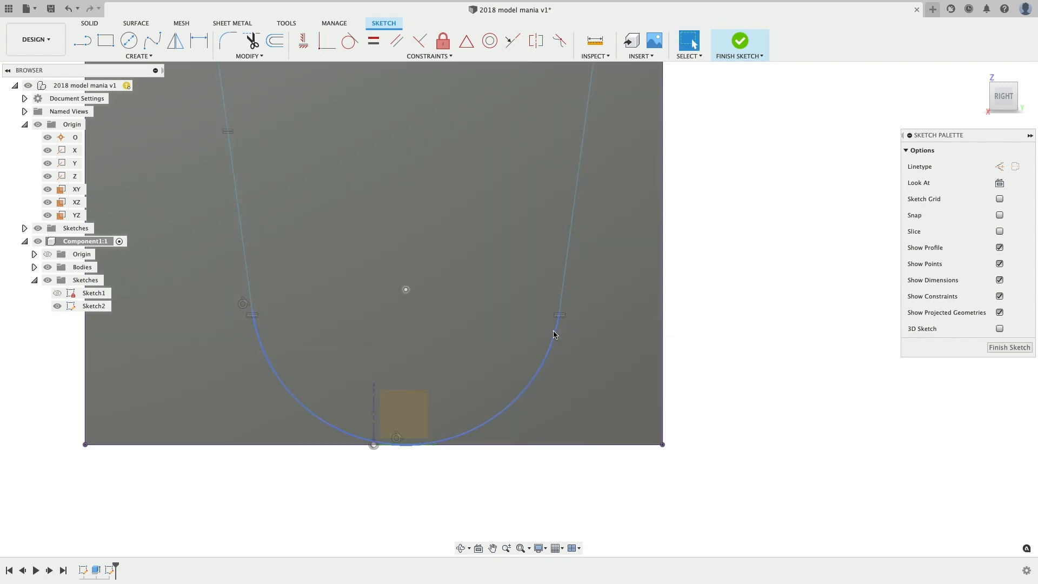
- Try to make the arc tangent to the right slanted line of the U profile
{"action": "left_click", "coordinate": [555, 336]}
{"action": "left_click", "coordinate": [563, 293], "text": "shift"}
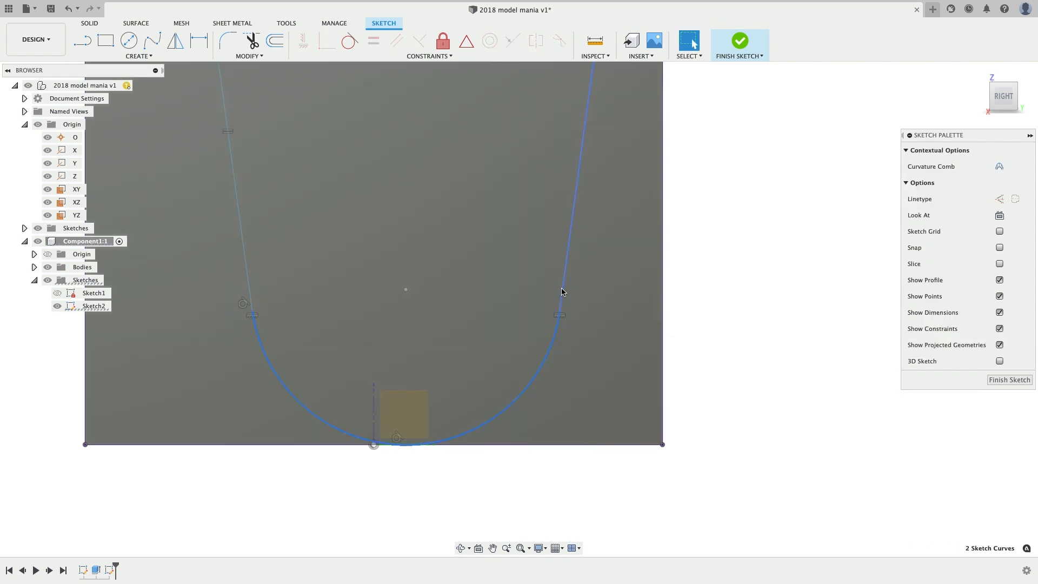
{"action": "right_click", "coordinate": [562, 292]}
{"action": "left_click", "coordinate": [557, 396]}
{"action": "right_click", "coordinate": [555, 365]}
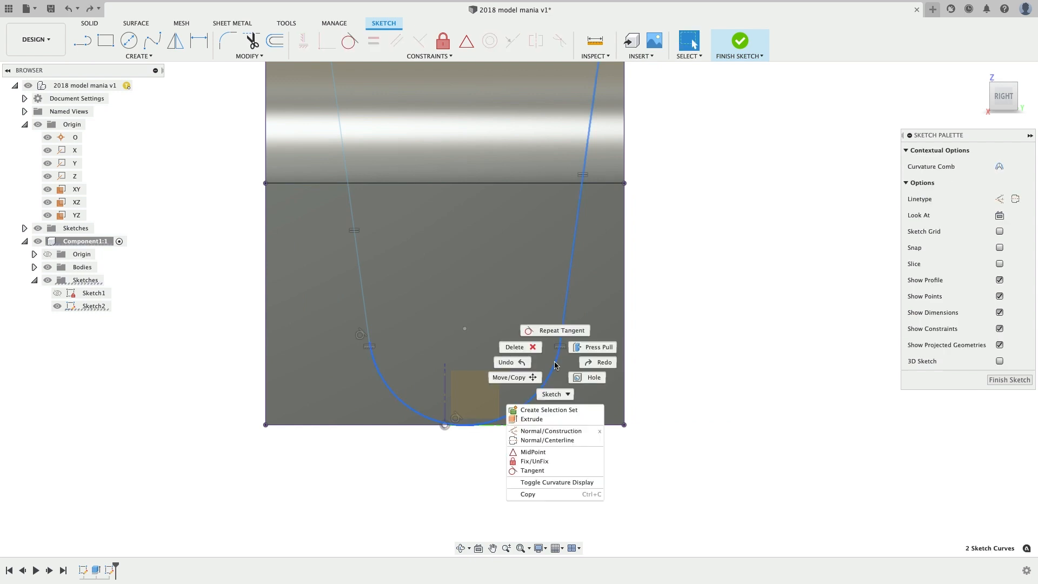
{"action": "left_click", "coordinate": [545, 471]}
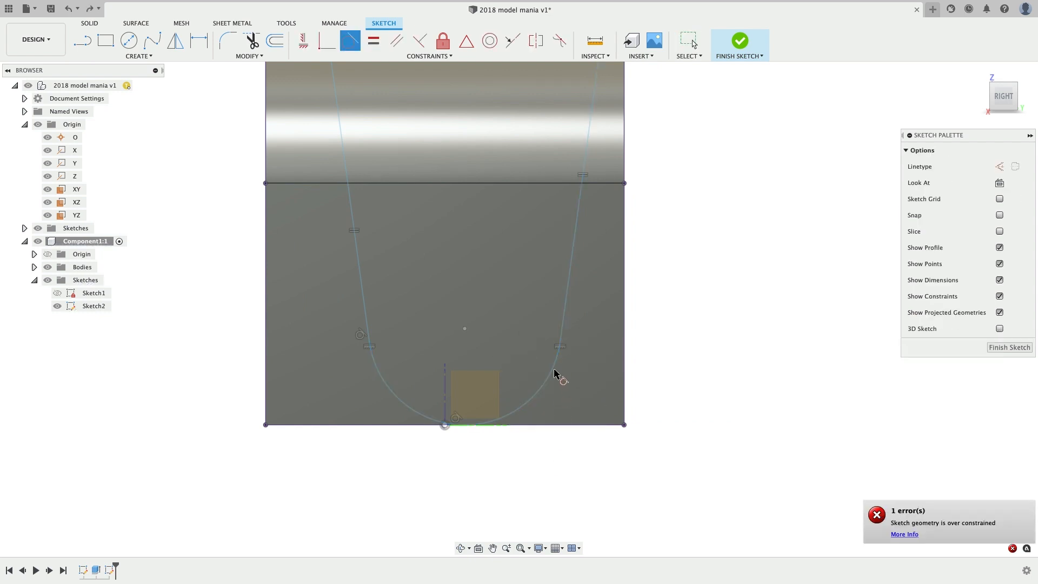
{"action": "key", "text": "Escape"}
- Replace the arc with a new 3-point arc joining the lower ends of both slanted lines and reaching the body's bottom edge
{"action": "scroll", "coordinate": [553, 350], "scroll_direction": "down", "scroll_amount": 4}
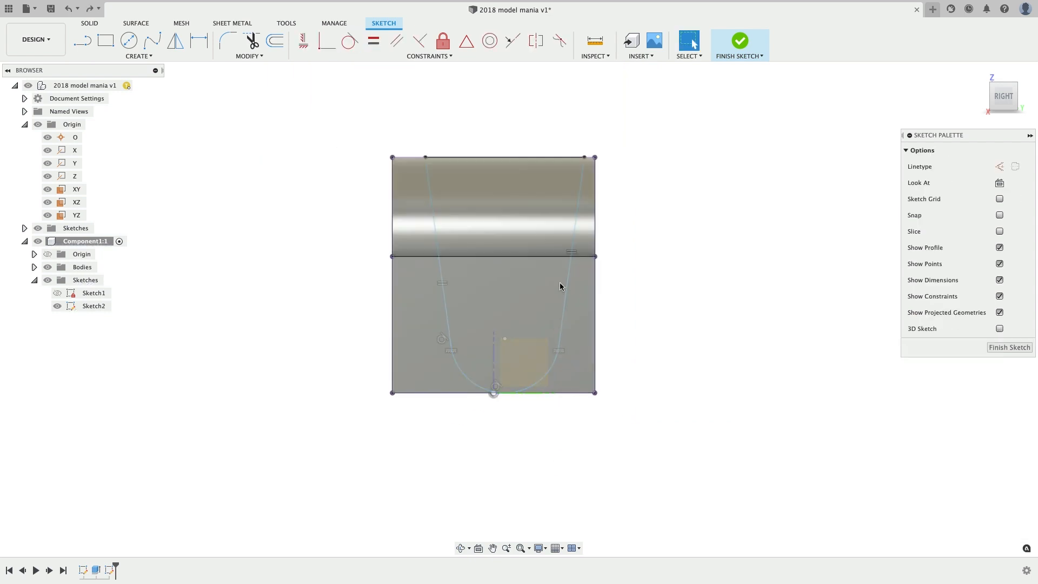
{"action": "scroll", "coordinate": [557, 284], "scroll_direction": "up", "scroll_amount": 3}
{"action": "key", "text": "Delete"}
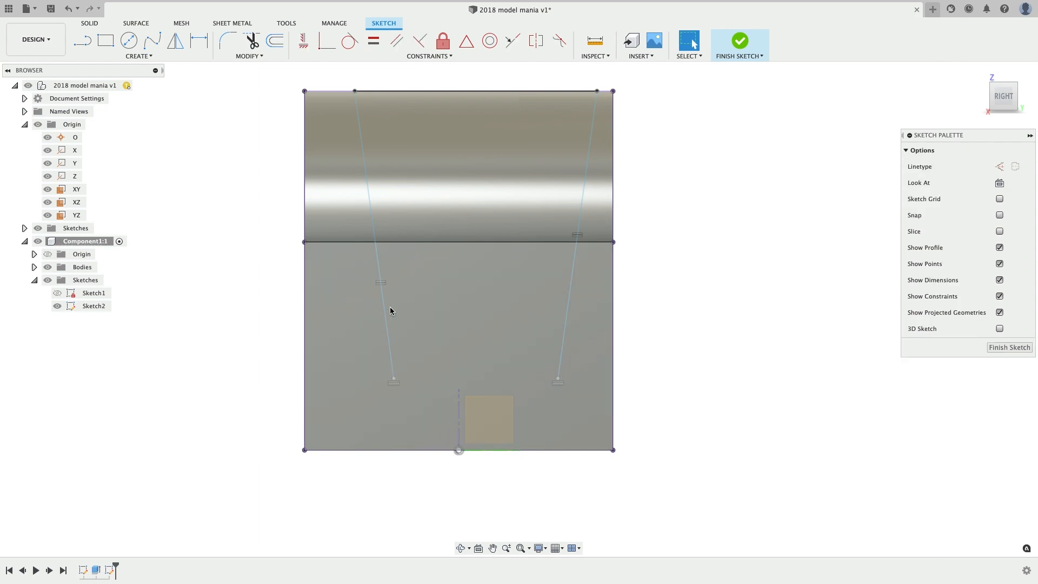
{"action": "left_click", "coordinate": [387, 312]}
{"action": "left_click", "coordinate": [650, 335]}
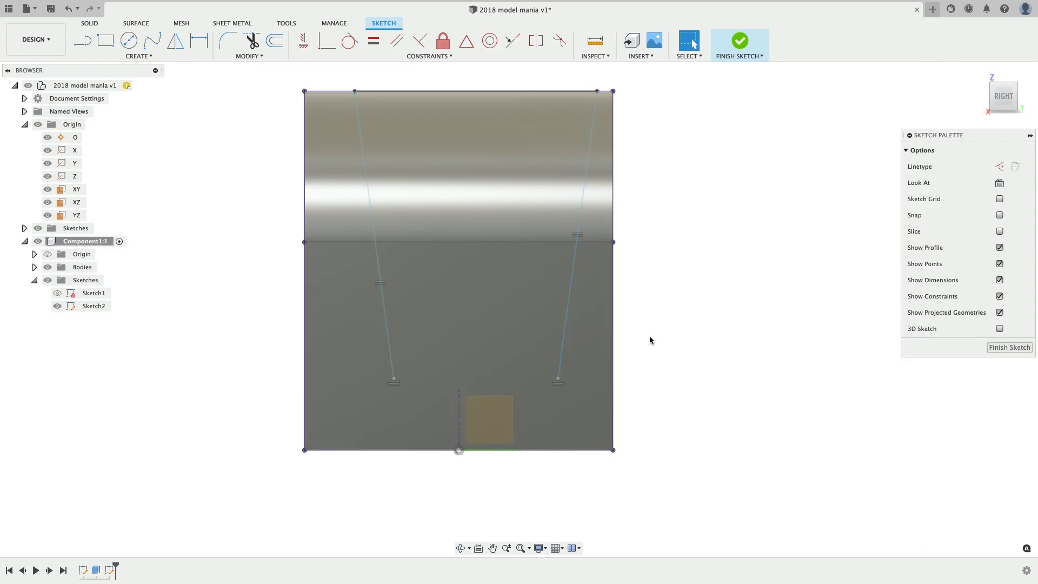
{"action": "type", "text": "sarc"}
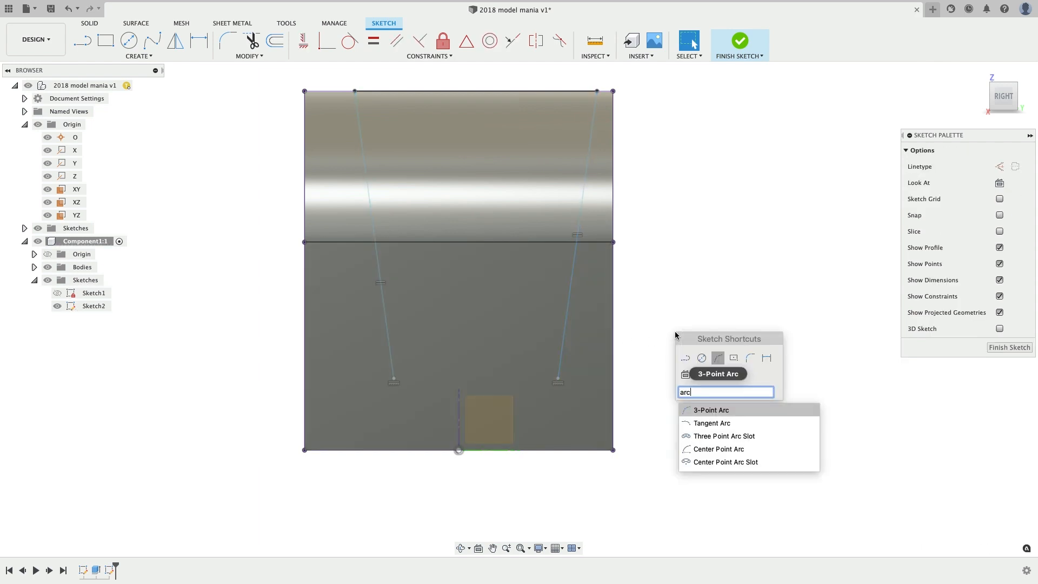
{"action": "key", "text": "Return"}
{"action": "left_click", "coordinate": [395, 379]}
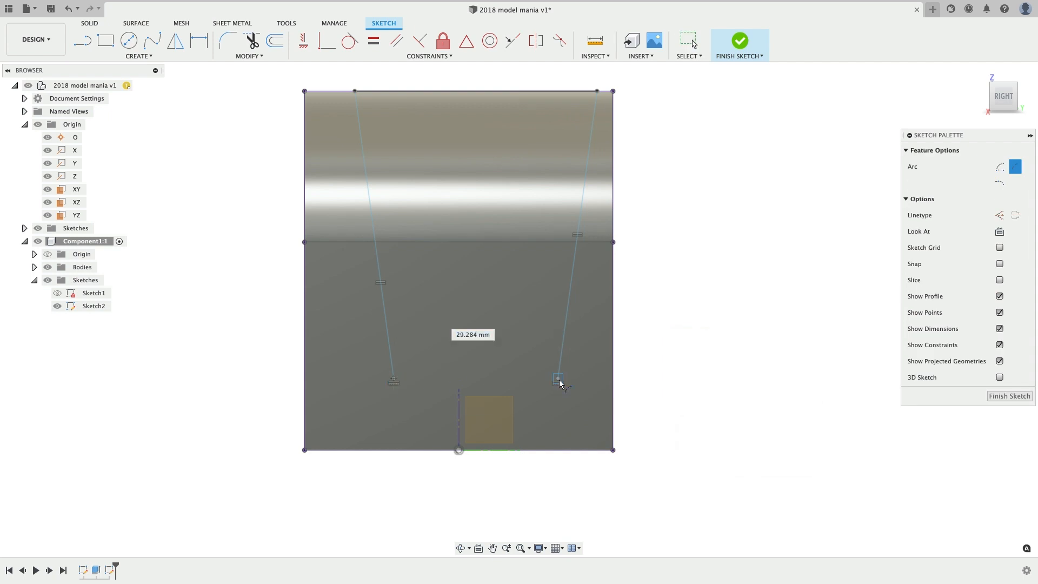
{"action": "left_click", "coordinate": [559, 380]}
{"action": "left_click", "coordinate": [478, 450]}
{"action": "key", "text": "Escape"}
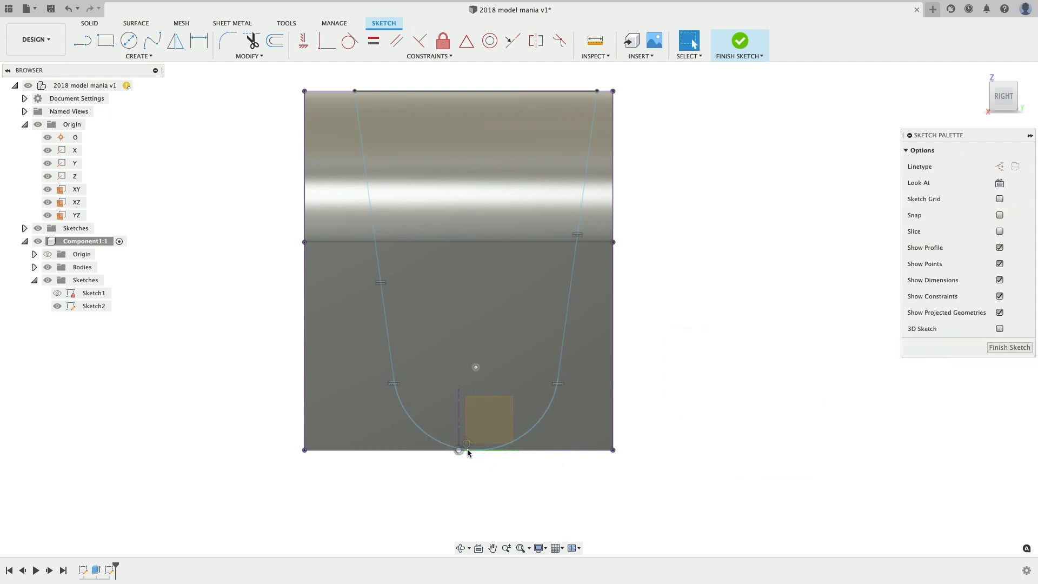
- Apply tangent constraints between the new arc and the slanted side lines of the U profile
{"action": "left_click", "coordinate": [390, 368]}
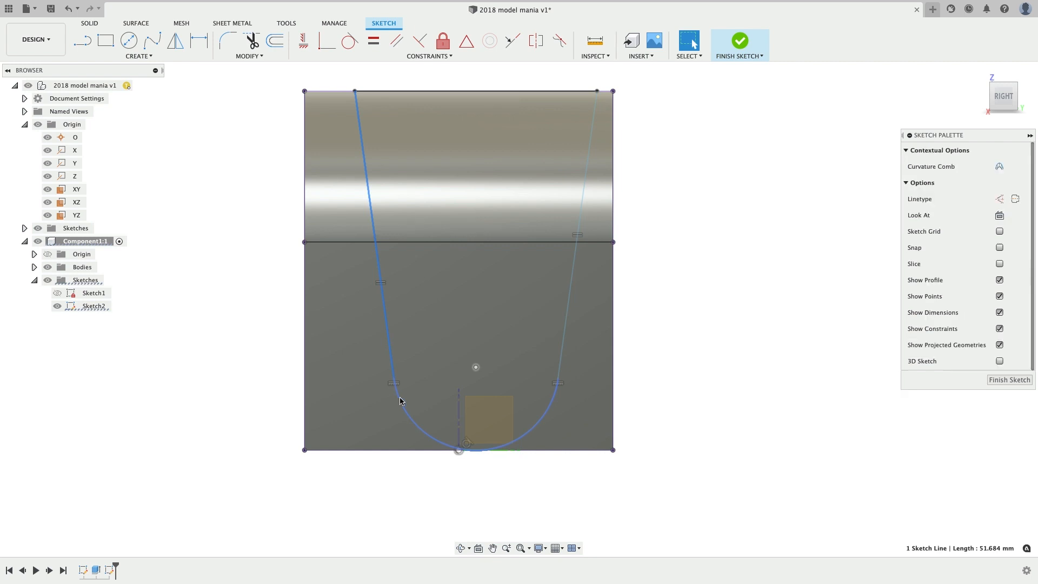
{"action": "left_click", "coordinate": [399, 400], "text": "shift"}
{"action": "right_click", "coordinate": [398, 401]}
{"action": "left_click", "coordinate": [378, 506]}
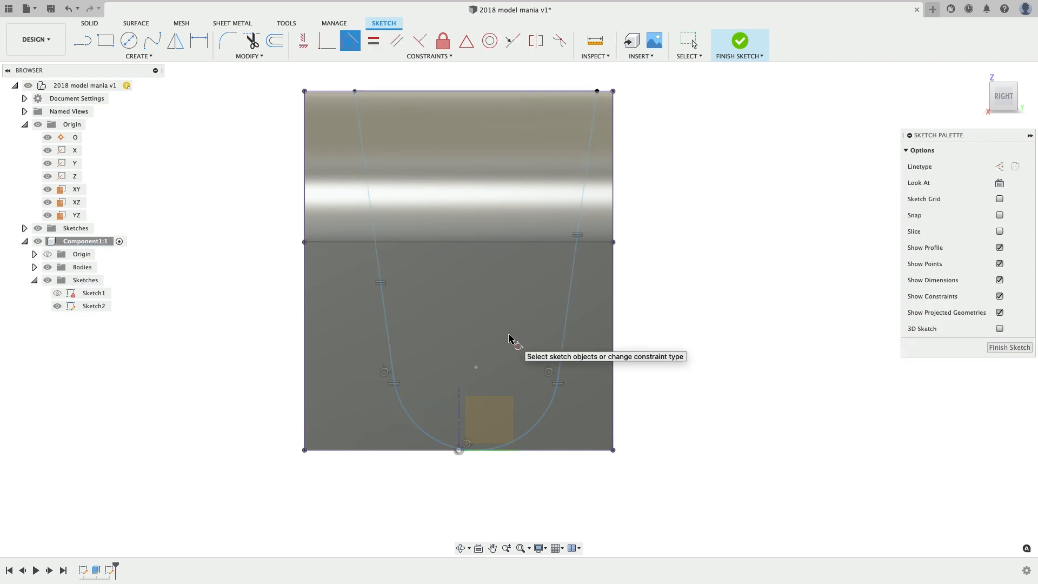
{"action": "key", "text": "Escape"}
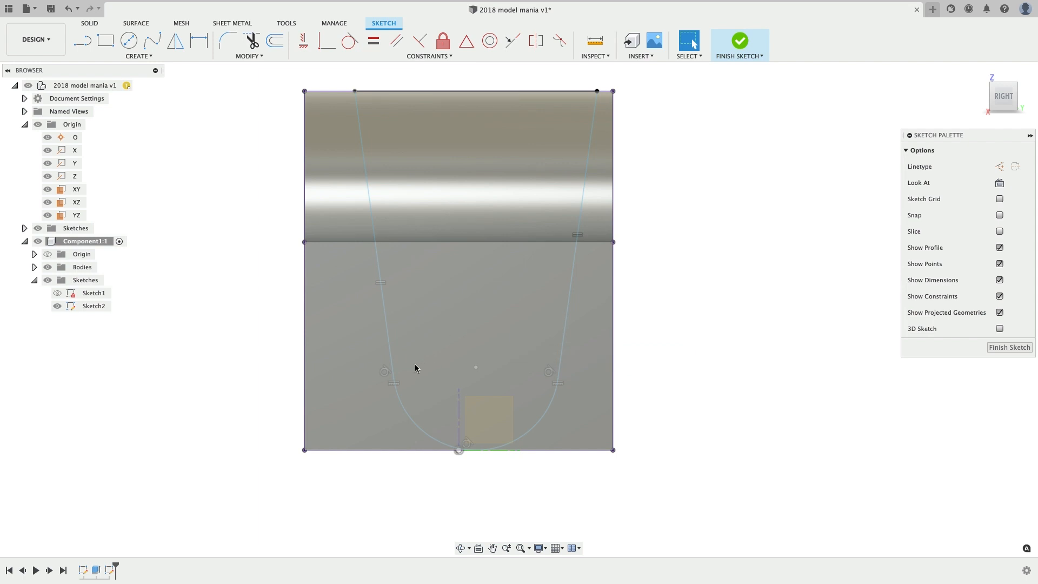
- Try moving the arc's left end point and undo the move
{"action": "left_click_drag", "start_coordinate": [399, 374], "coordinate": [394, 377]}
{"action": "key", "text": "super+z"}
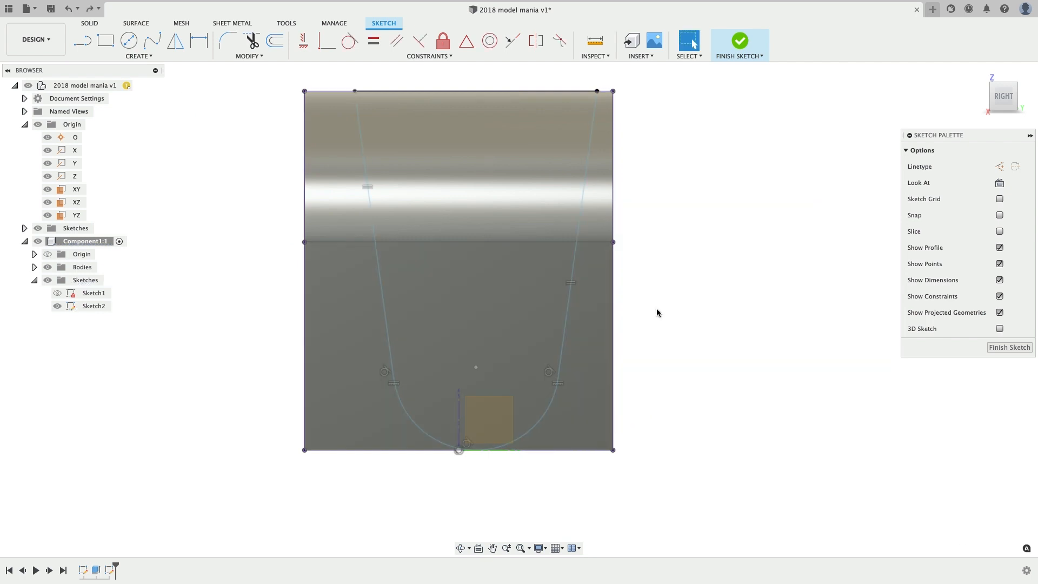
{"action": "key", "text": "super+z"}
- Draw a line from the midpoint of the U profile's top segment down to the origin
{"action": "key", "text": "l"}
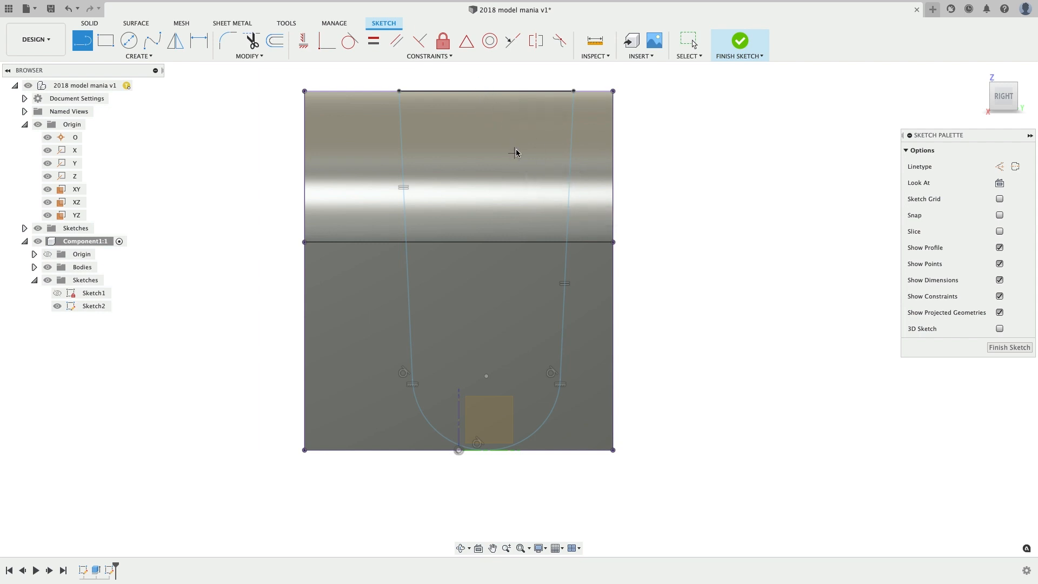
{"action": "left_click", "coordinate": [485, 91]}
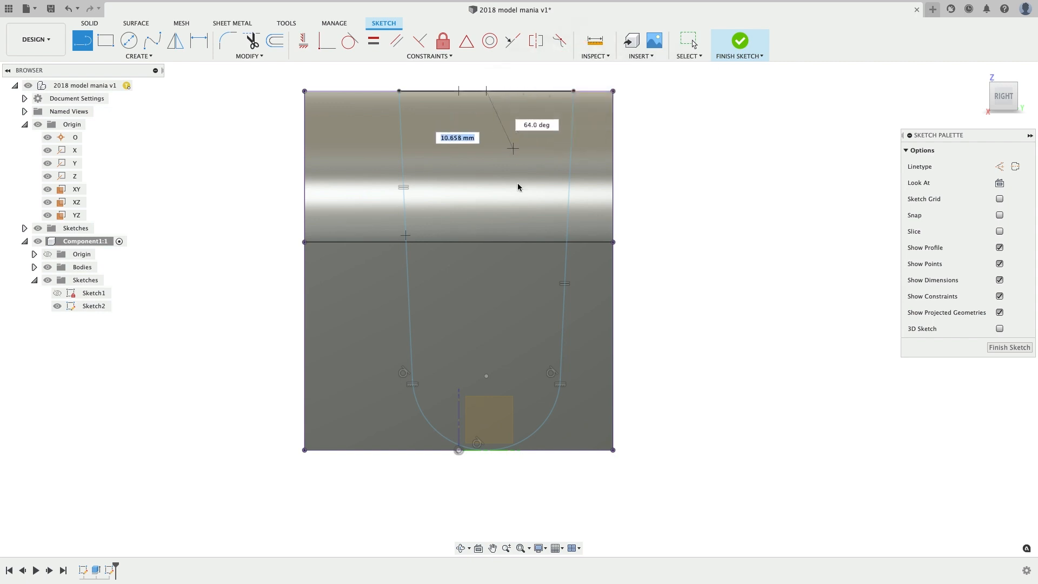
{"action": "left_click", "coordinate": [459, 450]}
{"action": "key", "text": "Escape"}
- Constrain the line through the origin to be vertical and convert it to construction geometry
{"action": "left_click", "coordinate": [464, 380]}
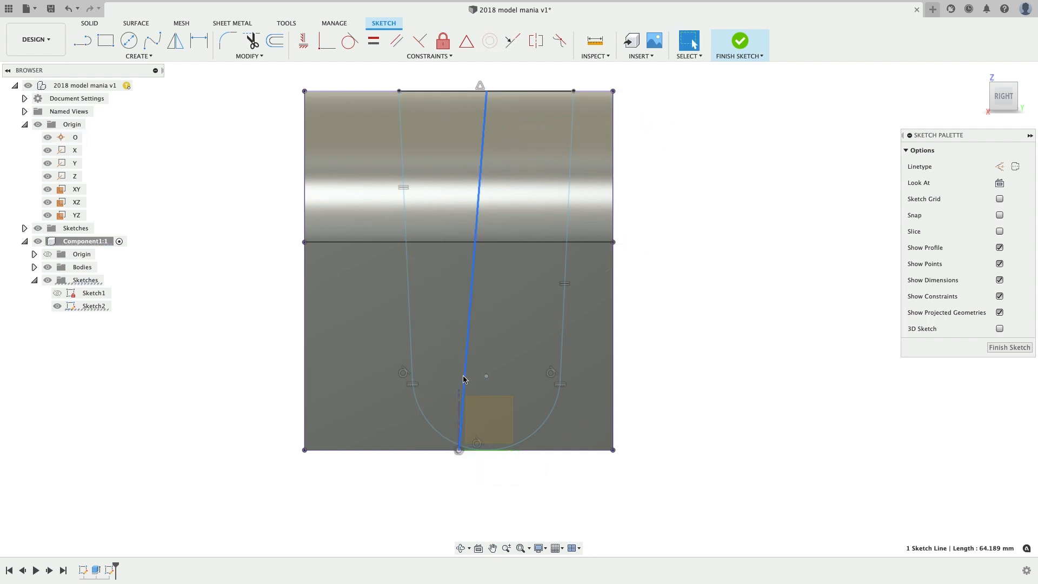
{"action": "right_click", "coordinate": [463, 380]}
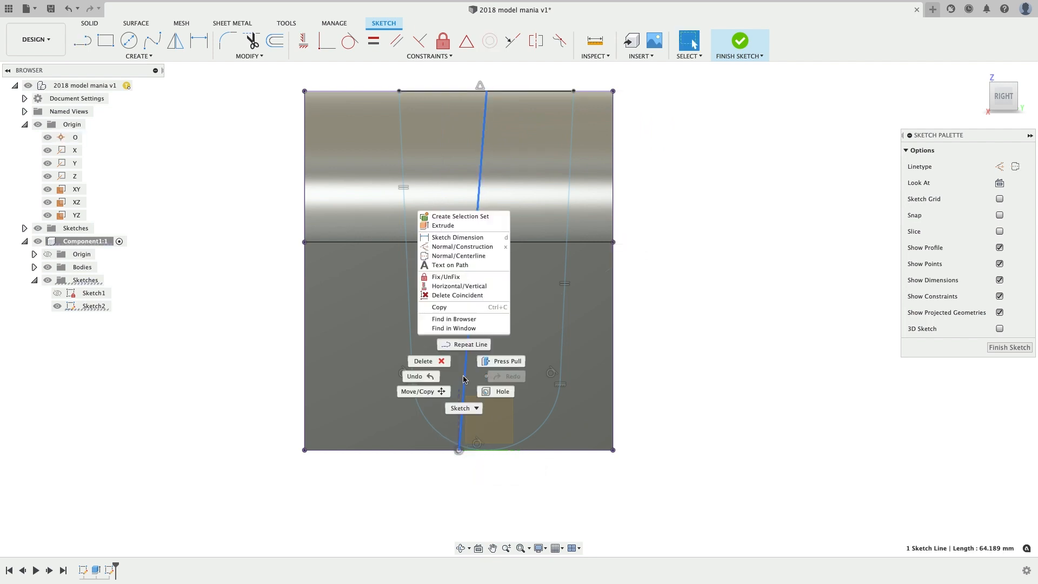
{"action": "left_click", "coordinate": [457, 289]}
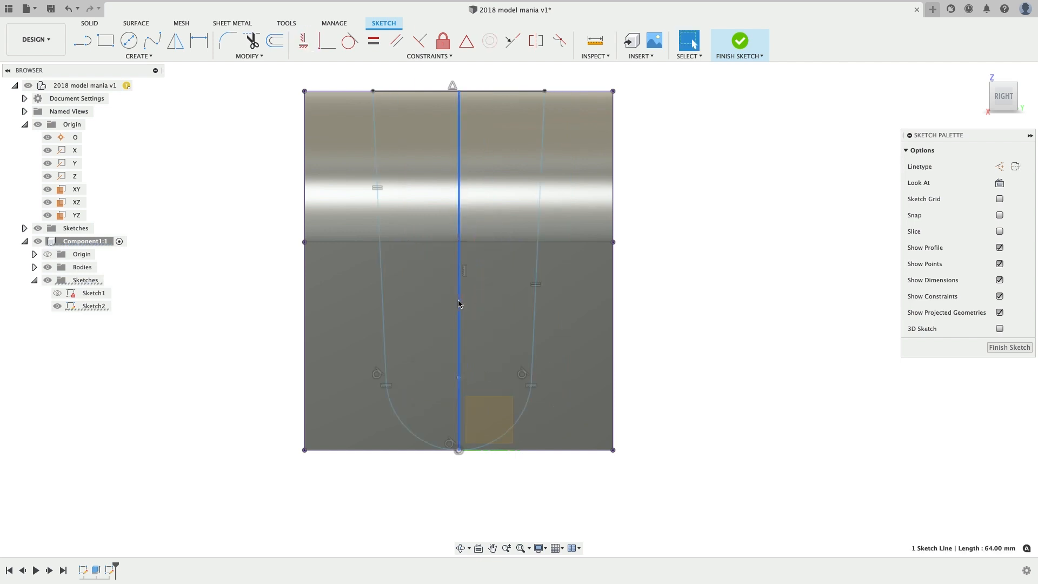
{"action": "key", "text": "x"}
{"action": "left_click", "coordinate": [685, 271]}
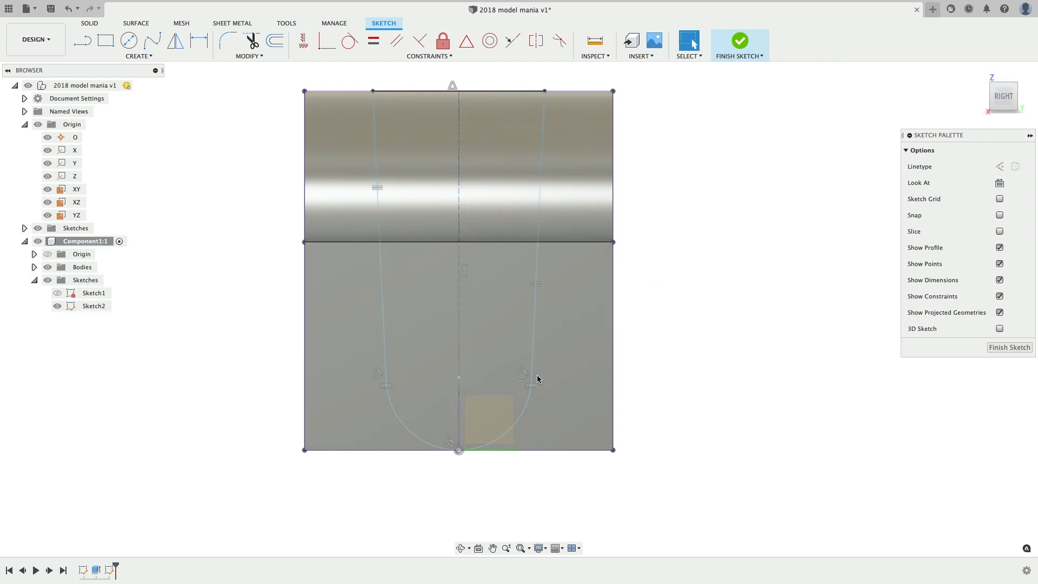
- Adjust the arc's right end point and dimension the arc's radius at 10 mm
{"action": "left_click_drag", "start_coordinate": [537, 378], "coordinate": [534, 379]}
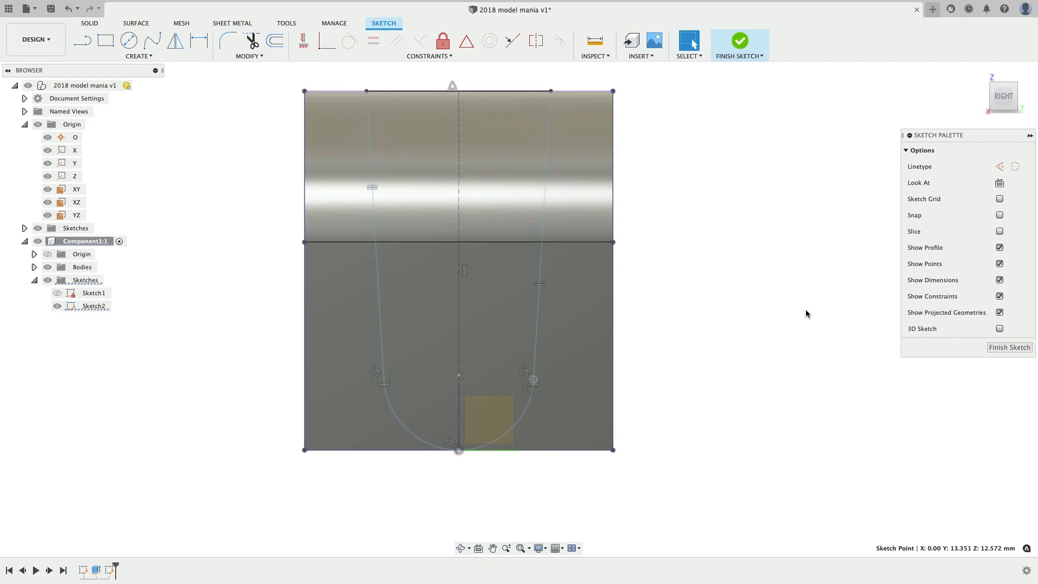
{"action": "key", "text": "d"}
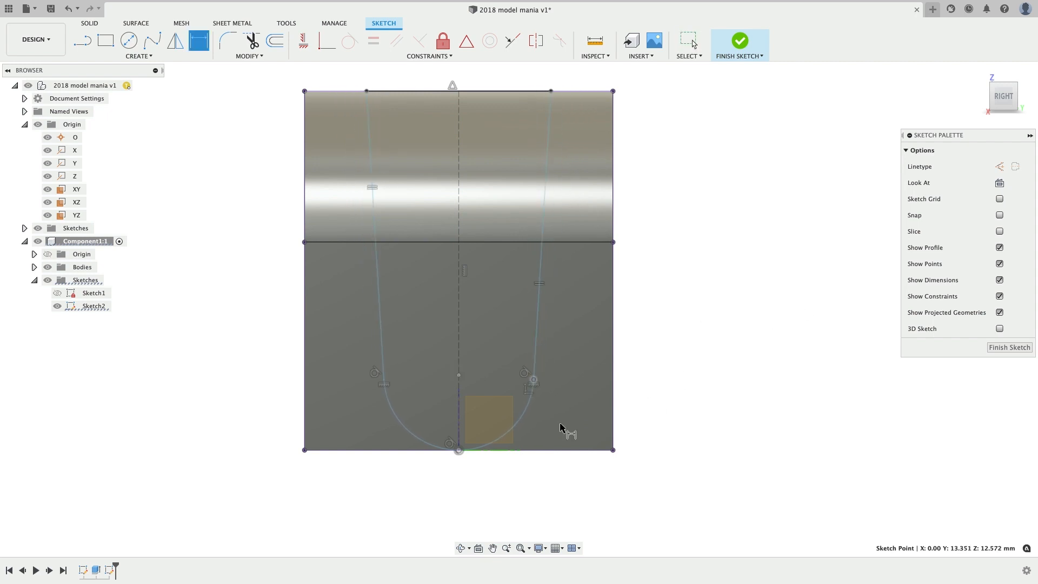
{"action": "left_click", "coordinate": [518, 424]}
{"action": "left_click", "coordinate": [527, 462]}
{"action": "type", "text": "10"}
{"action": "key", "text": "Return"}
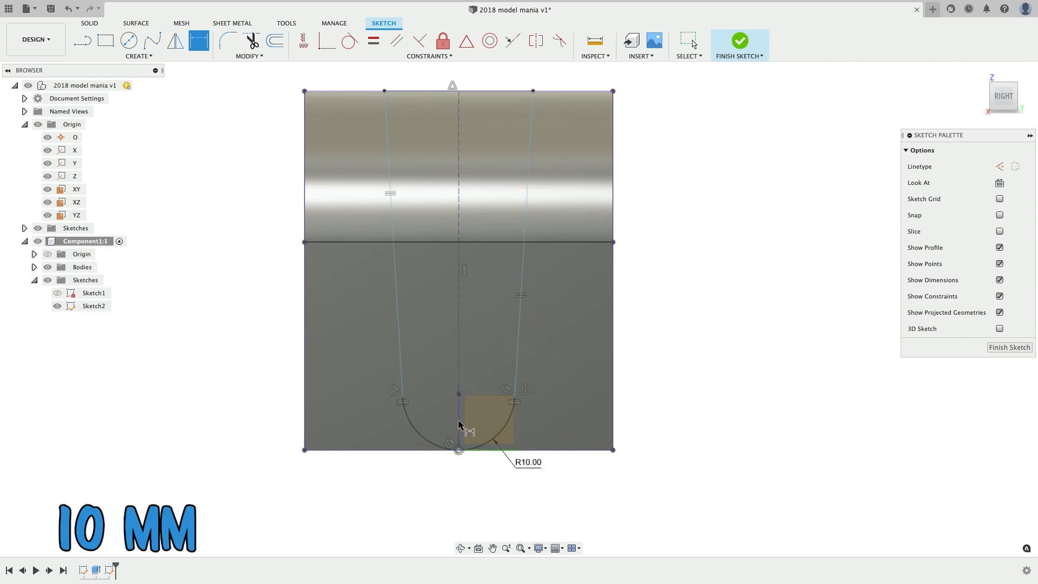
- Dimension the angle between the right slanted line and the vertical construction line at 2 degrees
{"action": "left_click", "coordinate": [517, 373]}
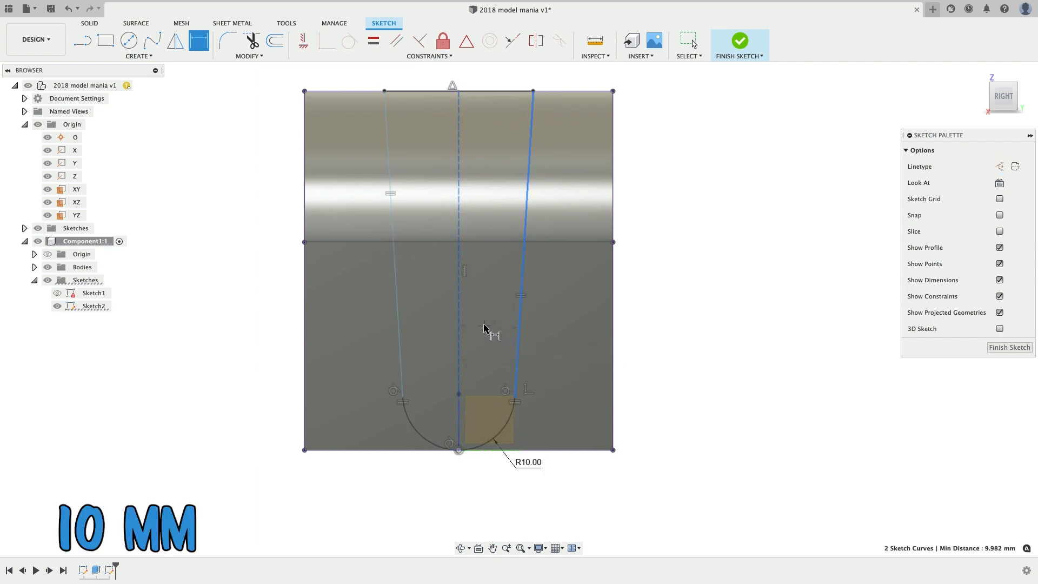
{"action": "left_click", "coordinate": [483, 327]}
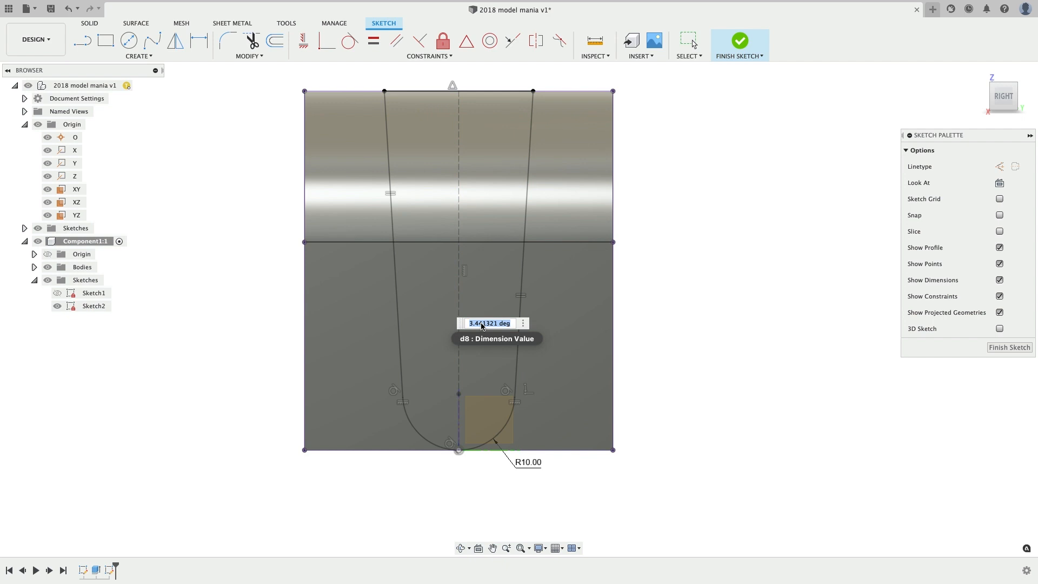
{"action": "type", "text": "2"}
{"action": "key", "text": "Return"}
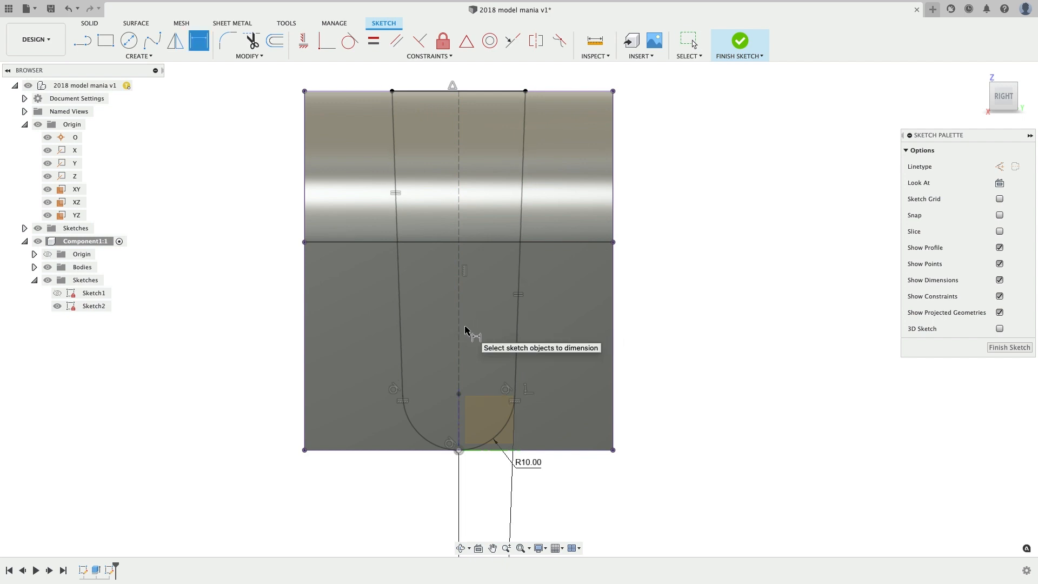
- Sketch a circle centered on the arc's center point and set its diameter to 10 mm
{"action": "left_click", "coordinate": [129, 40]}
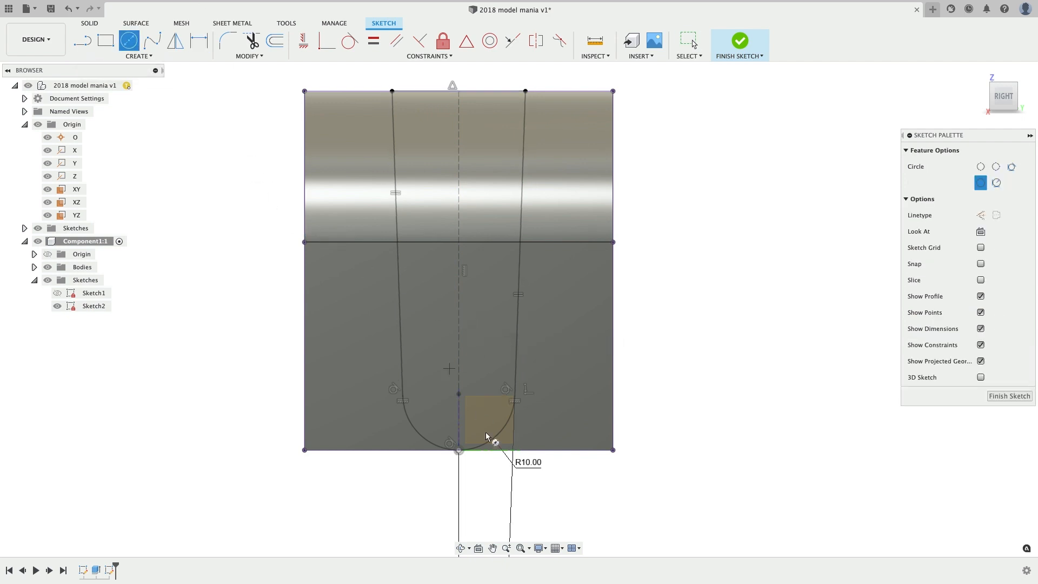
{"action": "left_click", "coordinate": [459, 394]}
{"action": "left_click", "coordinate": [472, 352]}
{"action": "key", "text": "Escape"}
{"action": "key", "text": "d"}
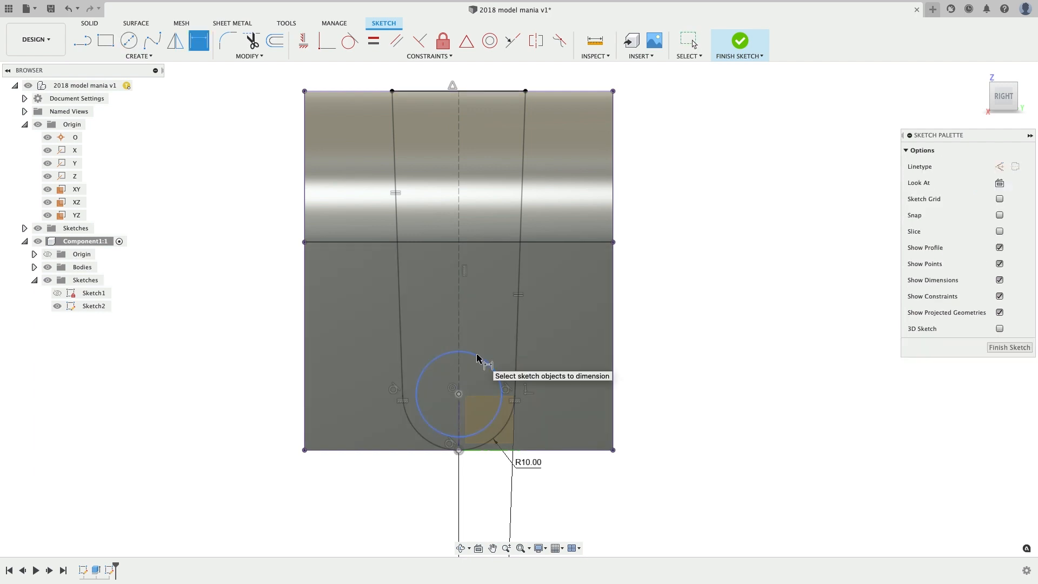
{"action": "left_click", "coordinate": [477, 358]}
{"action": "left_click", "coordinate": [525, 330]}
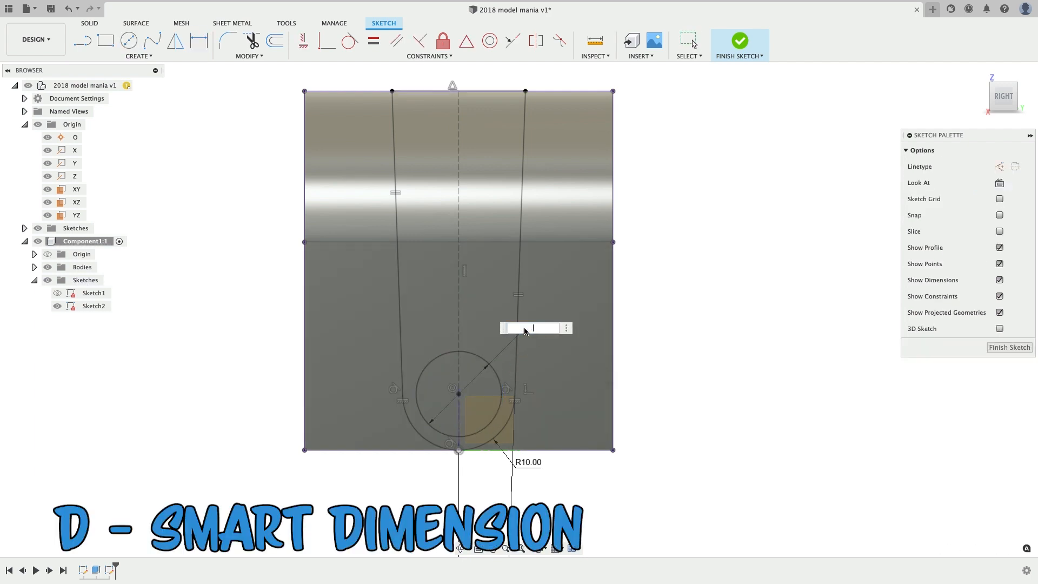
{"action": "type", "text": "10"}
{"action": "key", "text": "Return"}
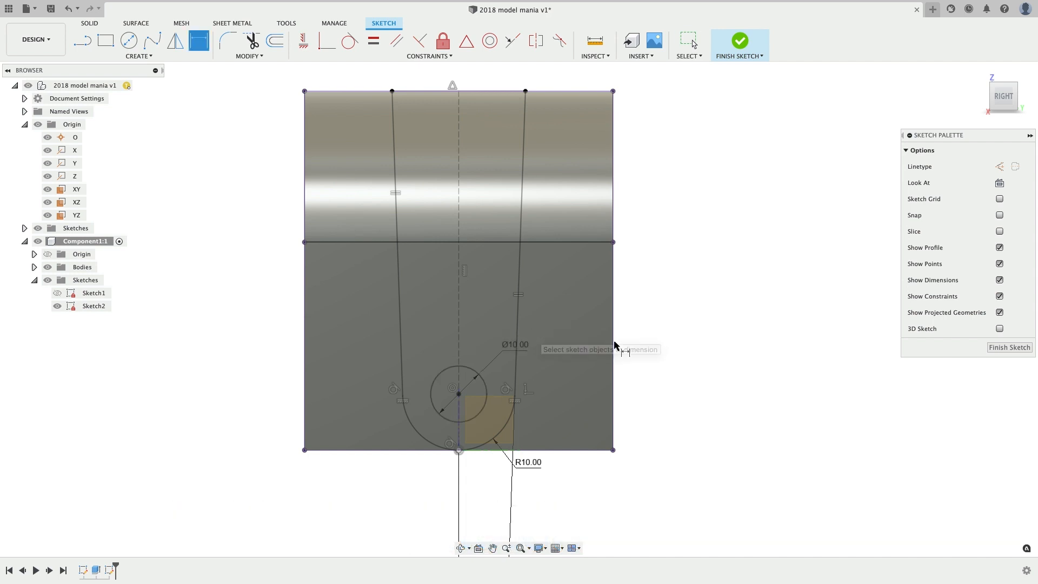
- Extrude the tapered U-shaped profile, leaving out the hole circle, symmetrically to a distance of 48 mm
{"action": "middle_click_drag", "start_coordinate": [614, 340], "coordinate": [760, 229], "text": "shift"}
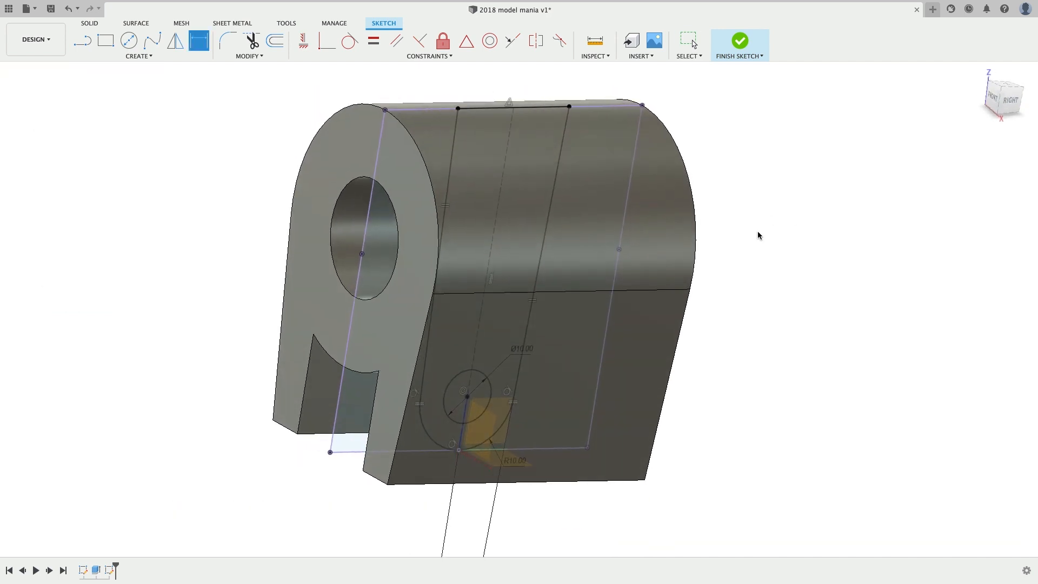
{"action": "left_click", "coordinate": [518, 209]}
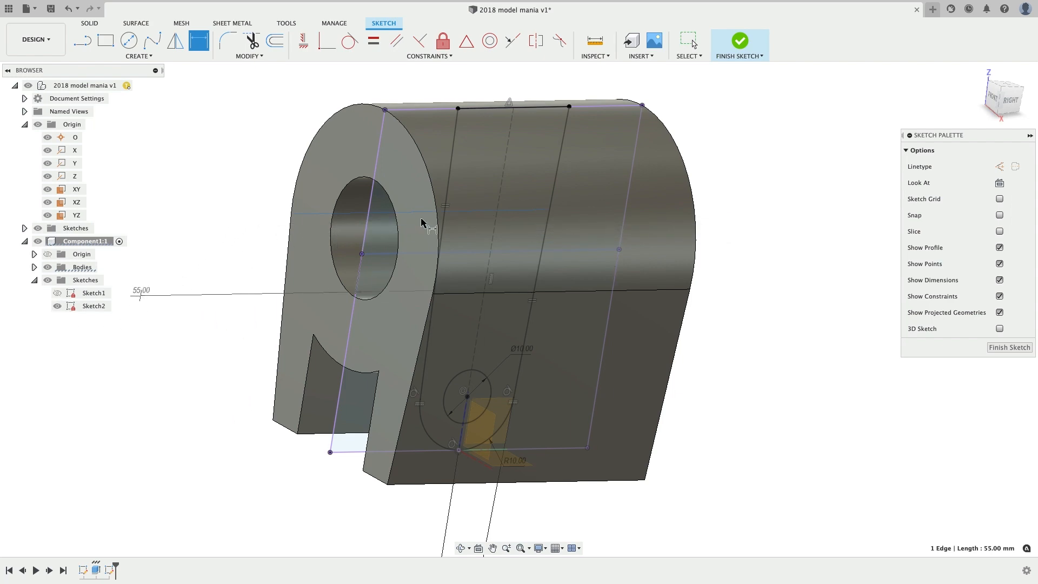
{"action": "key", "text": "Escape"}
{"action": "middle_click_drag", "start_coordinate": [422, 218], "coordinate": [464, 253], "text": "shift"}
{"action": "left_click", "coordinate": [456, 232]}
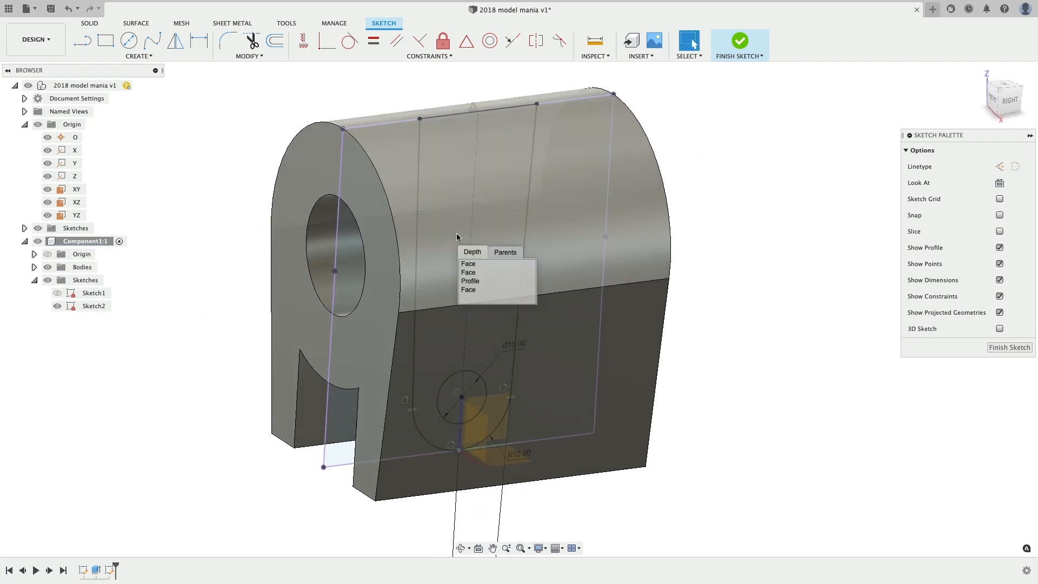
{"action": "left_click", "coordinate": [473, 283]}
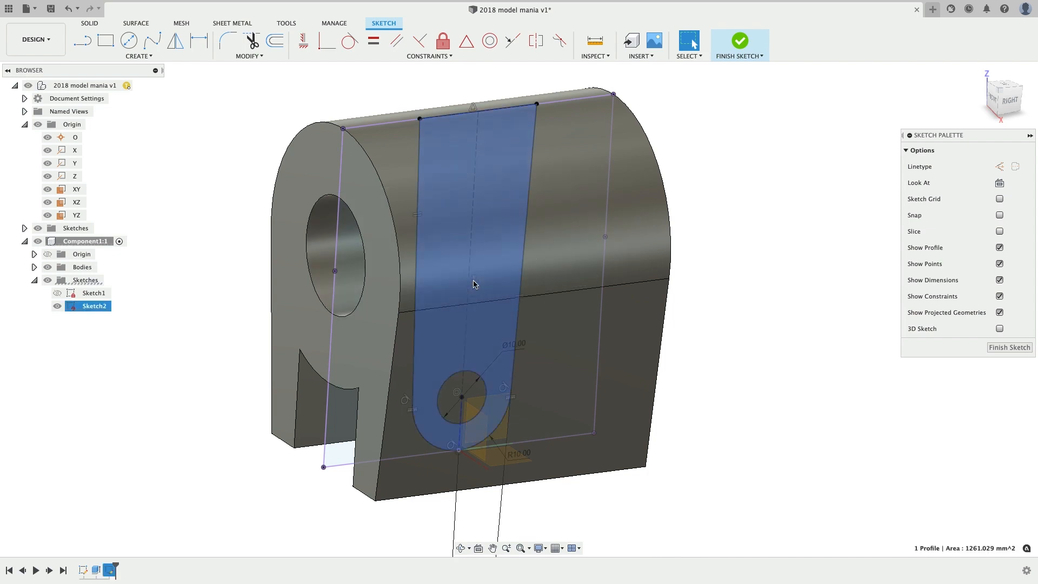
{"action": "middle_click_drag", "start_coordinate": [474, 282], "coordinate": [485, 281], "text": "shift"}
{"action": "key", "text": "e"}
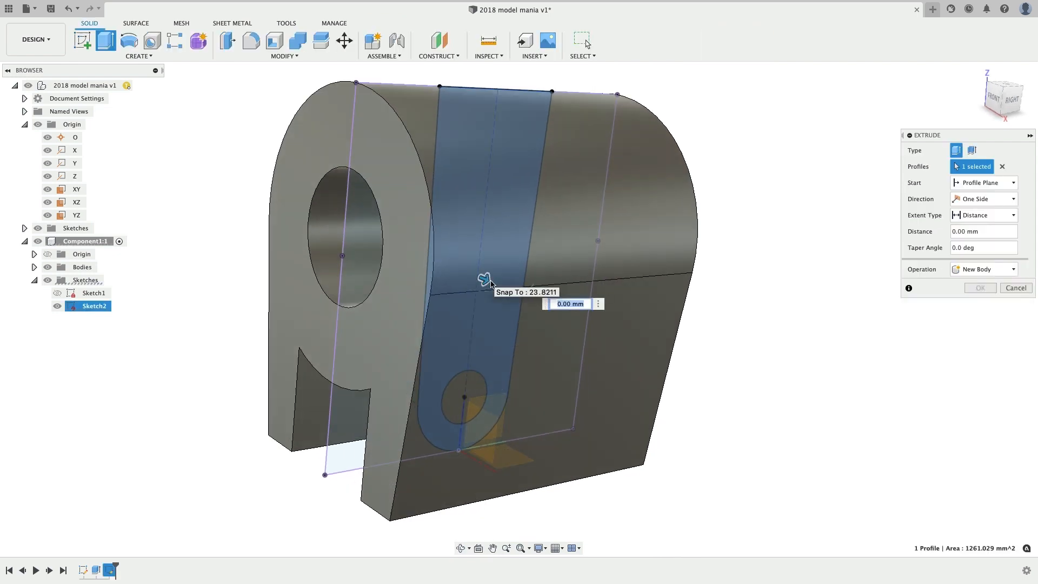
{"action": "left_click_drag", "start_coordinate": [485, 275], "coordinate": [695, 349]}
{"action": "middle_click_drag", "start_coordinate": [627, 287], "coordinate": [681, 295], "text": "shift"}
{"action": "left_click", "coordinate": [1009, 200]}
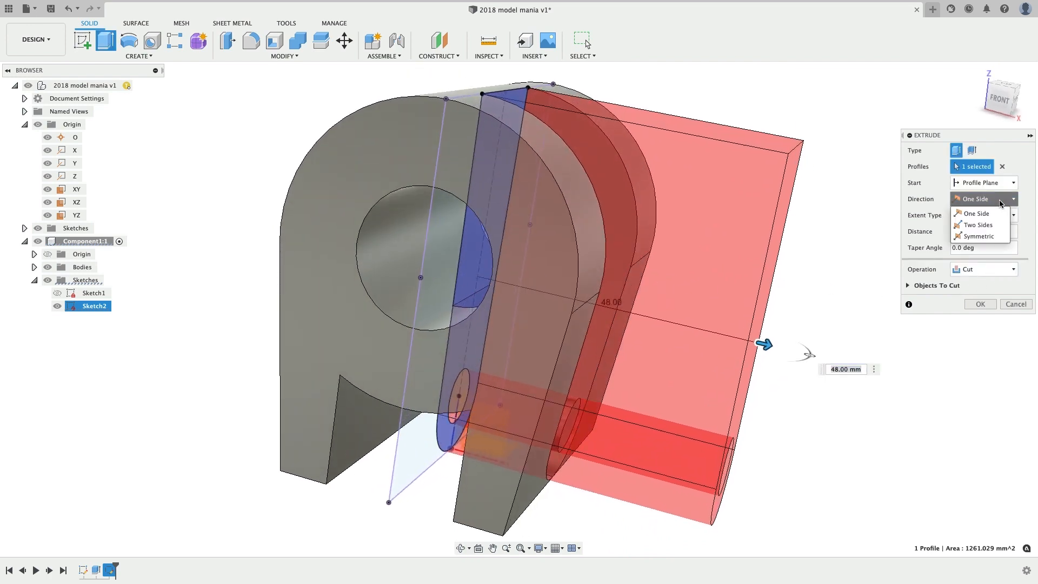
{"action": "left_click", "coordinate": [985, 231]}
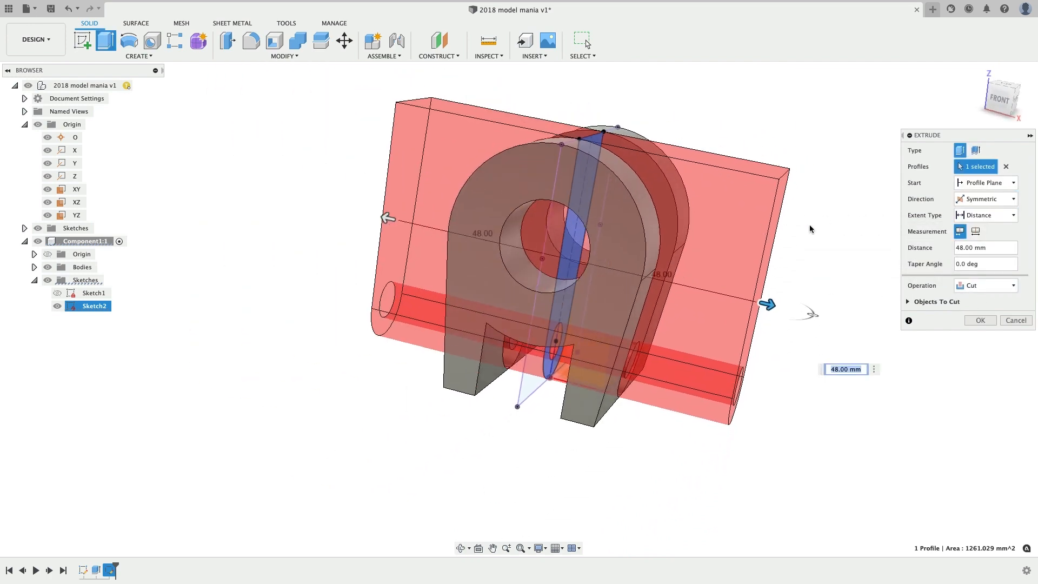
- Change the extrusion's operation to Intersect and apply it to trim the body to the tapered side shape
{"action": "middle_click_drag", "start_coordinate": [763, 224], "coordinate": [741, 201], "text": "shift"}
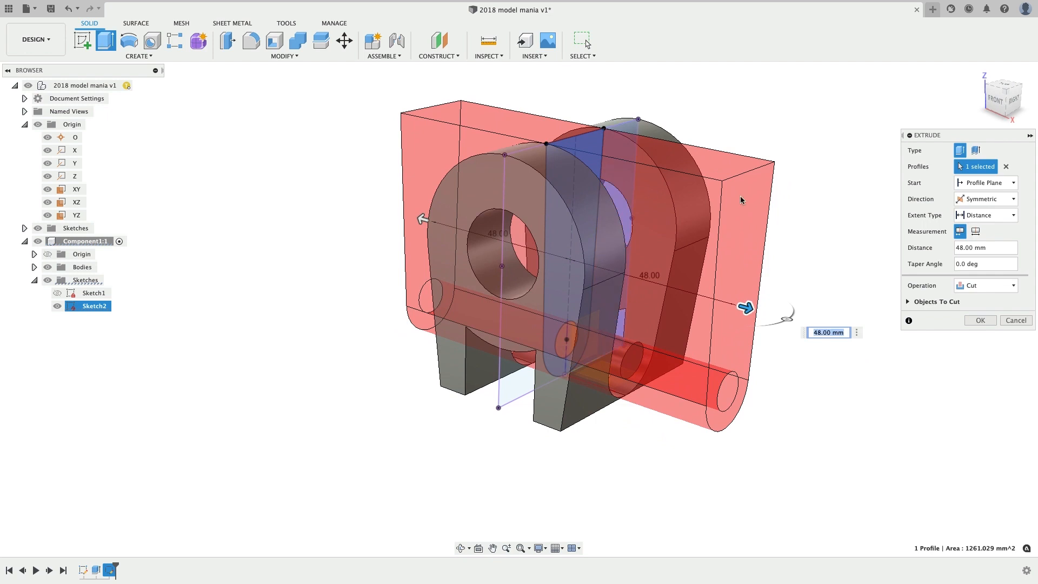
{"action": "left_click", "coordinate": [985, 286]}
{"action": "left_click", "coordinate": [972, 320]}
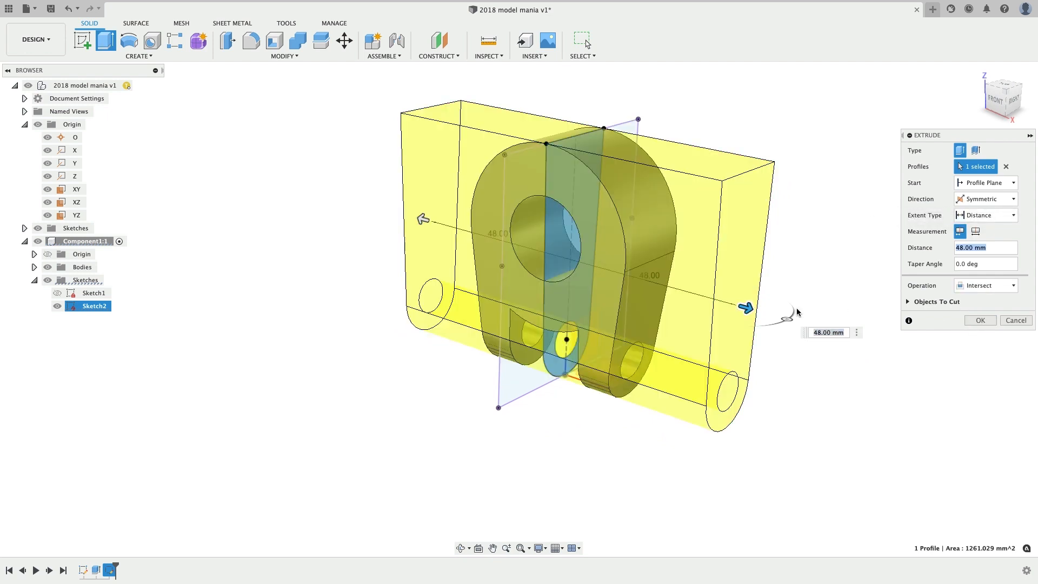
{"action": "middle_click_drag", "start_coordinate": [799, 319], "coordinate": [748, 301], "text": "shift"}
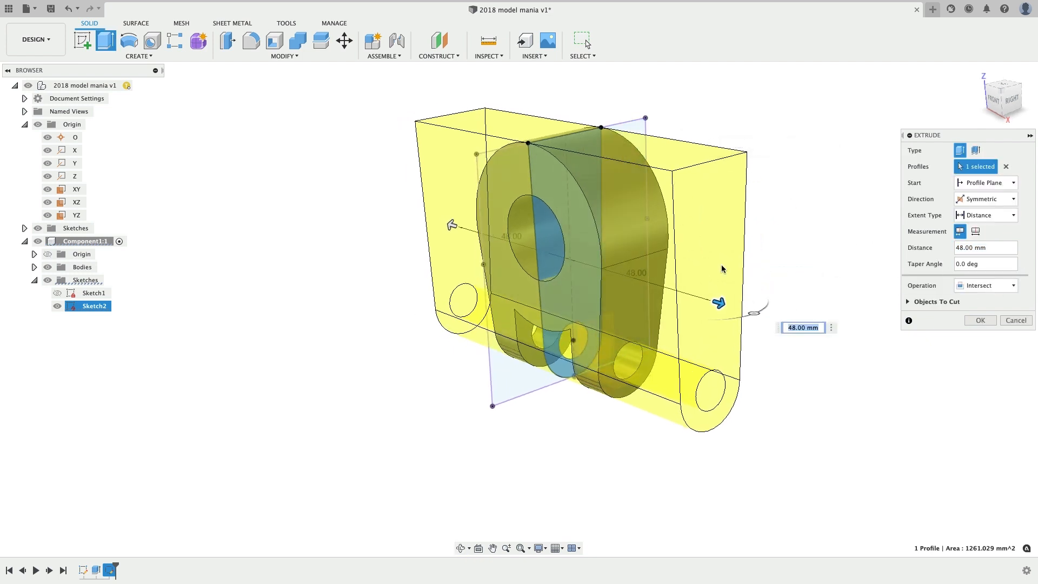
{"action": "middle_click_drag", "start_coordinate": [672, 280], "coordinate": [784, 311], "text": "shift"}
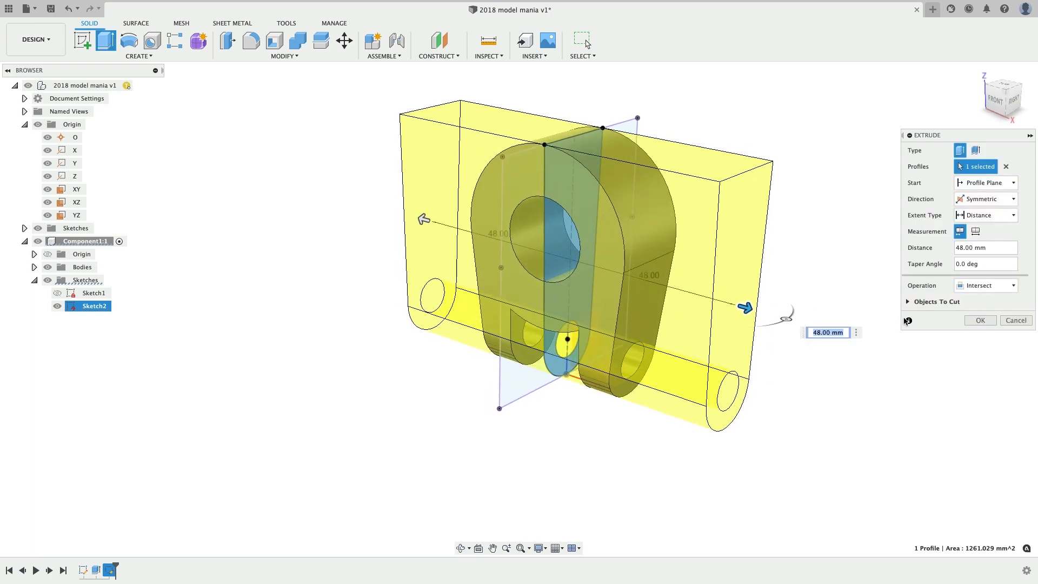
{"action": "left_click", "coordinate": [978, 320]}
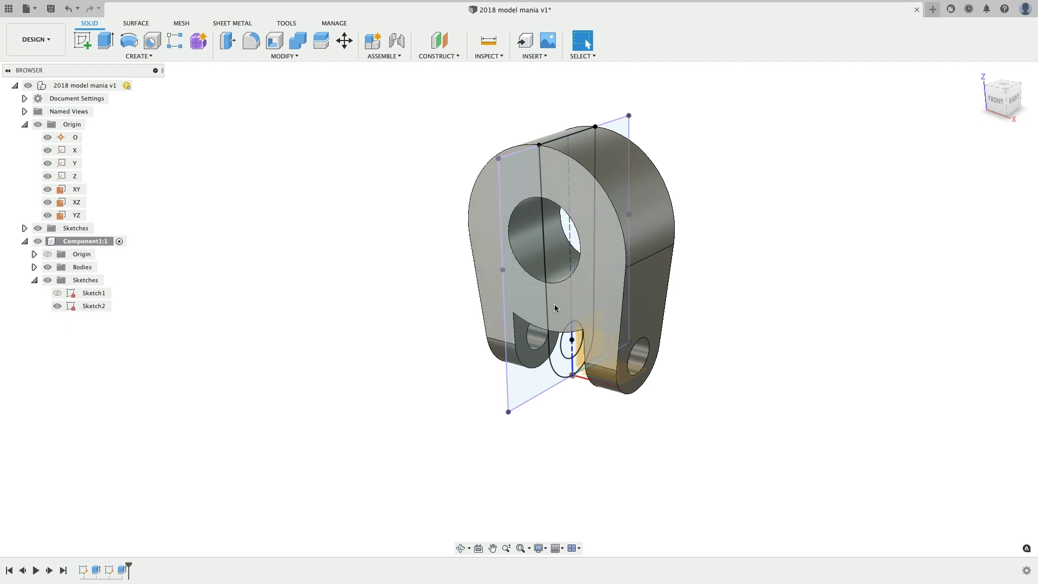
- Edit the first extrusion and reselect its profiles as only the arch ring and the two side legs, leaving the centre open
{"action": "left_click", "coordinate": [94, 570]}
{"action": "right_click", "coordinate": [95, 570]}
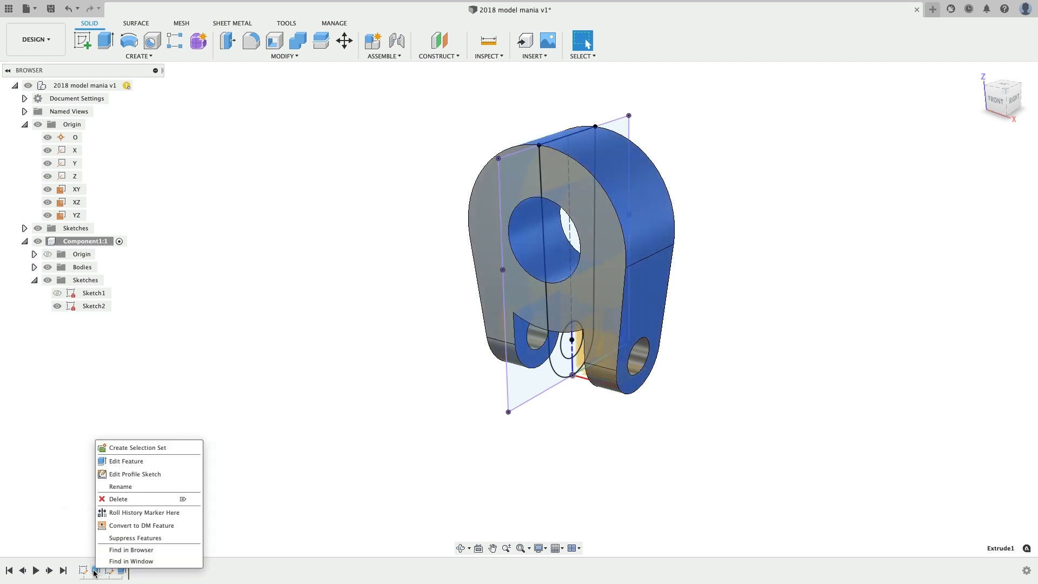
{"action": "left_click", "coordinate": [154, 461]}
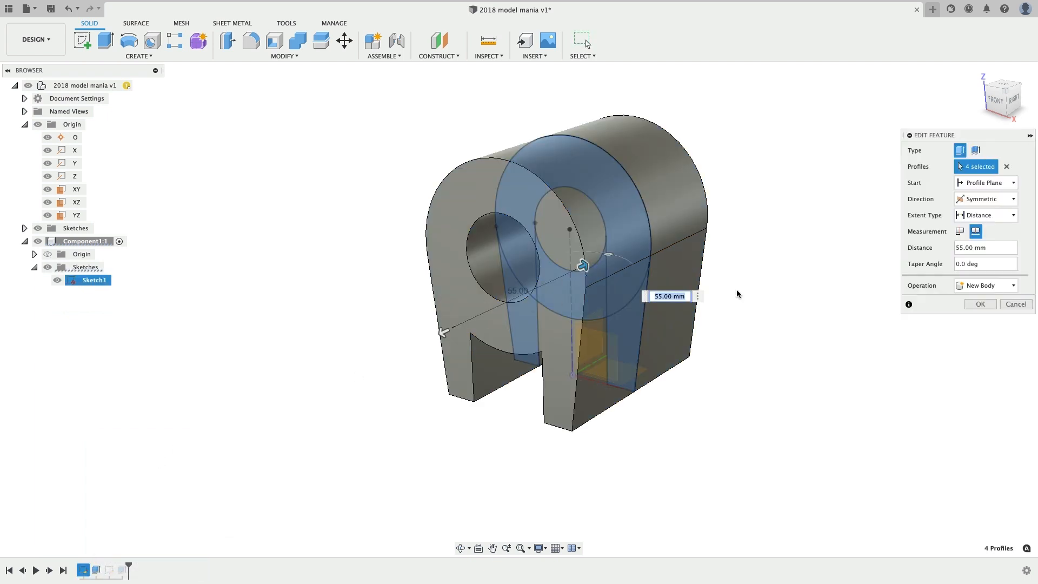
{"action": "left_click", "coordinate": [1006, 166]}
{"action": "left_click", "coordinate": [526, 281]}
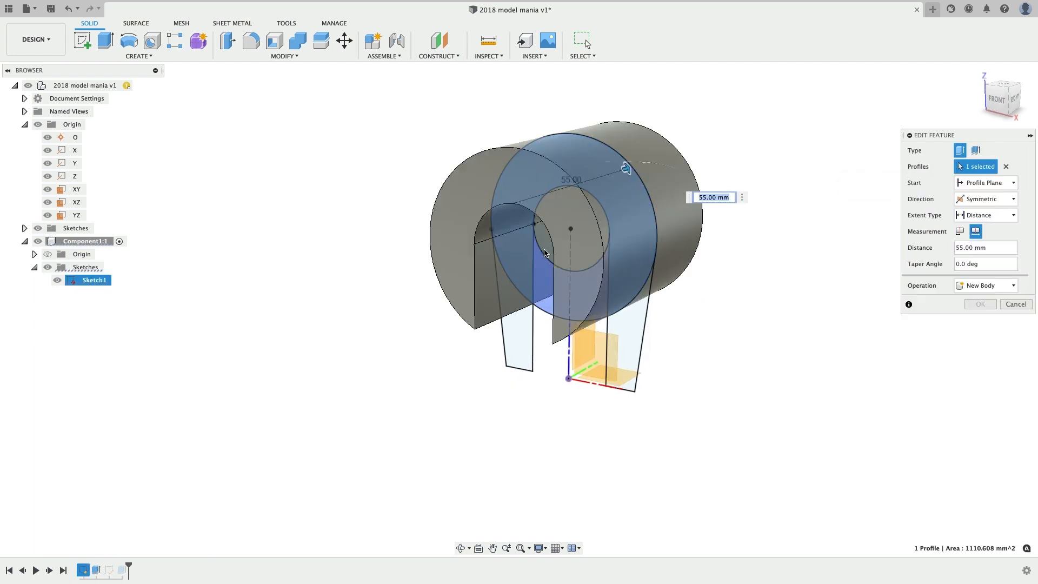
{"action": "left_click", "coordinate": [610, 327]}
{"action": "left_click", "coordinate": [525, 326]}
{"action": "middle_click_drag", "start_coordinate": [525, 326], "coordinate": [543, 320], "text": "shift"}
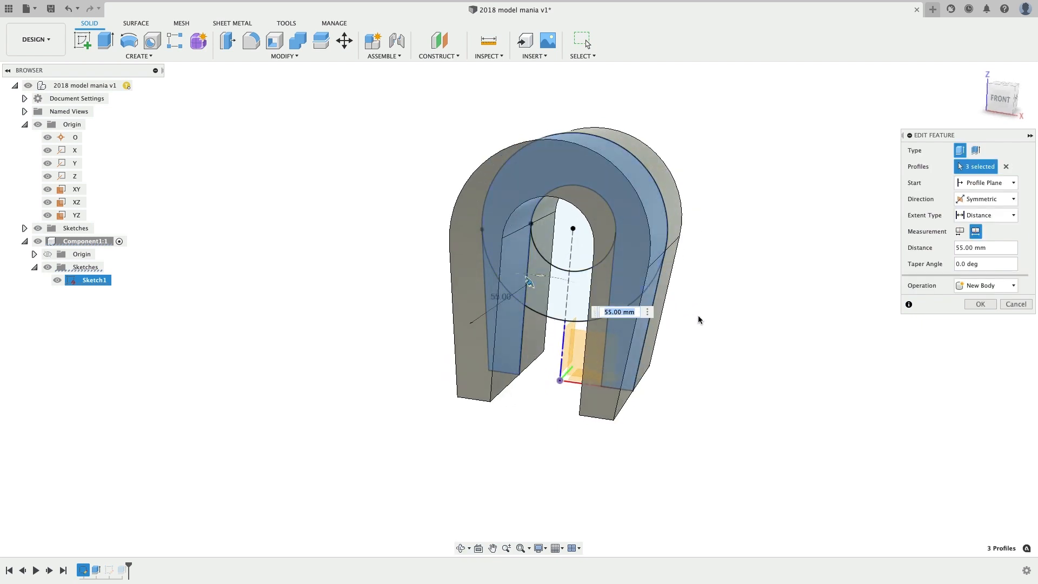
{"action": "middle_click_drag", "start_coordinate": [724, 324], "coordinate": [726, 328], "text": "shift"}
{"action": "left_click", "coordinate": [976, 305]}
- Start a sketch on the XY plane and draw two concentric circles centered on the origin
{"action": "mouse_move", "coordinate": [469, 230]}
{"action": "middle_mouse_down", "text": "shift"}
{"action": "mouse_move", "coordinate": [498, 229]}
{"action": "mouse_move", "coordinate": [494, 242]}
{"action": "middle_mouse_up", "text": "shift"}
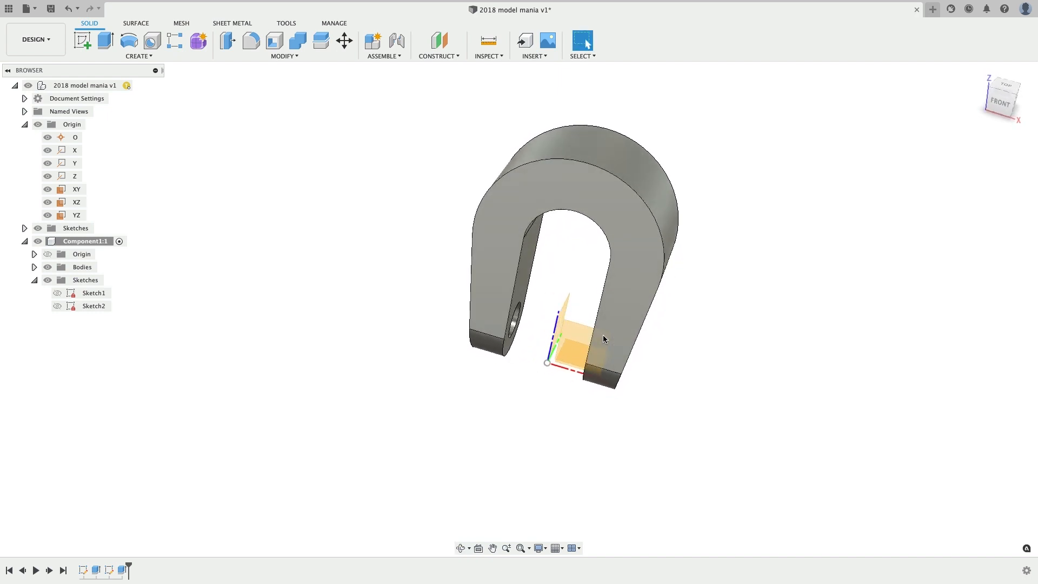
{"action": "middle_click_drag", "start_coordinate": [602, 335], "coordinate": [600, 378], "text": "shift"}
{"action": "left_click", "coordinate": [610, 388]}
{"action": "left_click", "coordinate": [611, 388]}
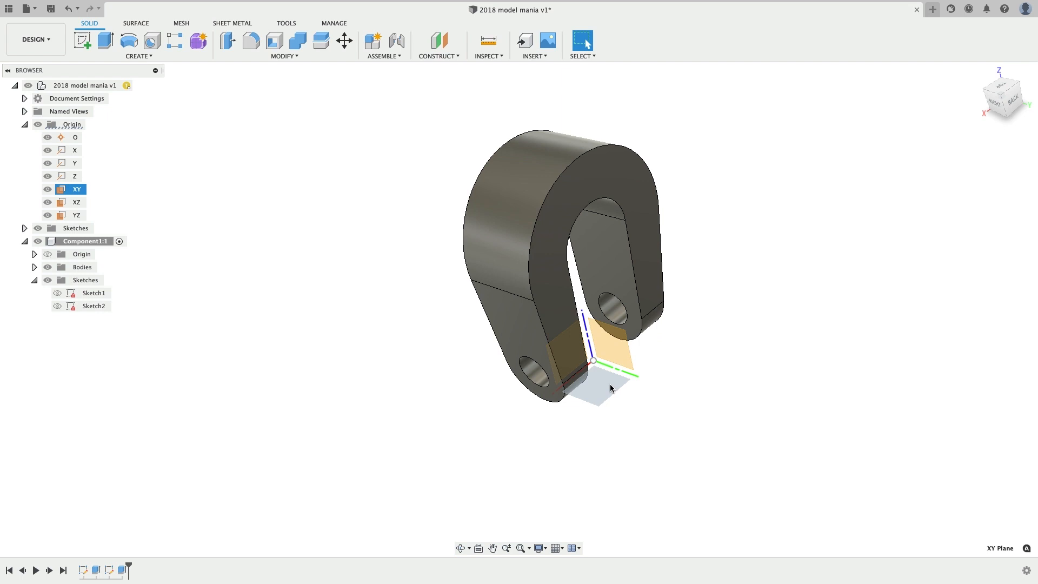
{"action": "key", "text": "s"}
{"action": "left_click", "coordinate": [636, 411]}
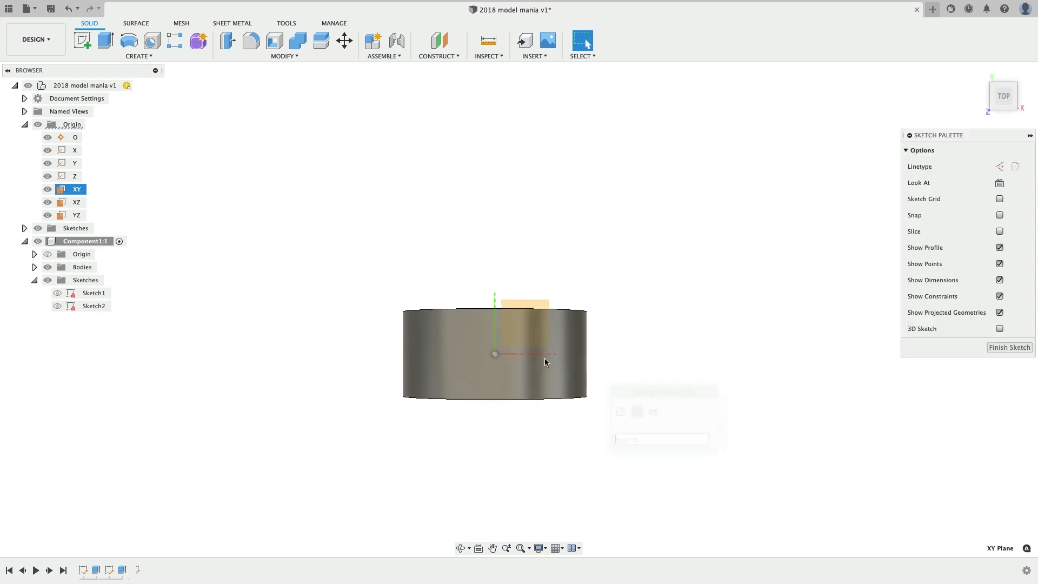
{"action": "left_click", "coordinate": [137, 43]}
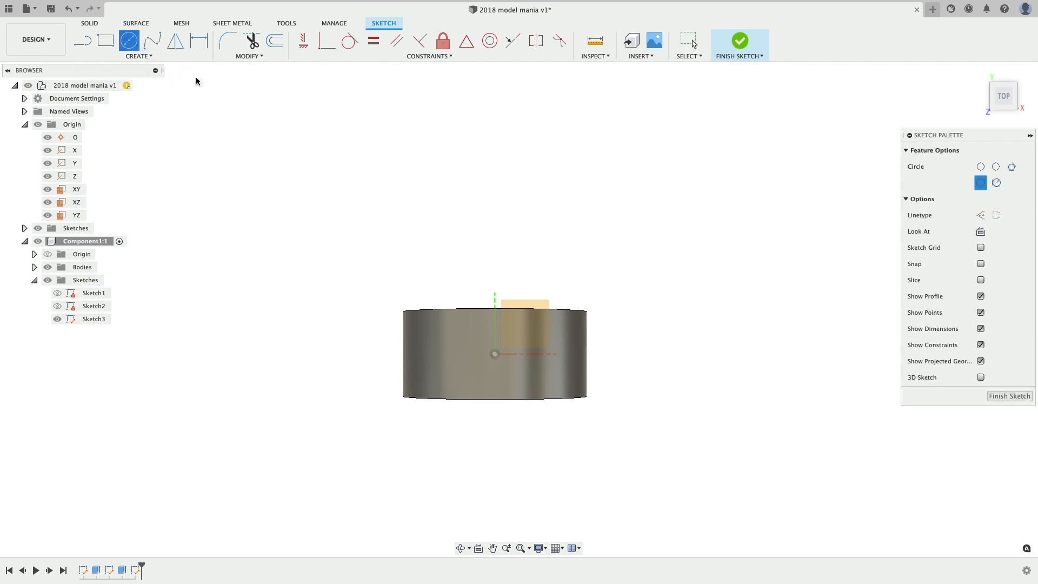
{"action": "left_click", "coordinate": [494, 354]}
{"action": "left_click", "coordinate": [542, 445]}
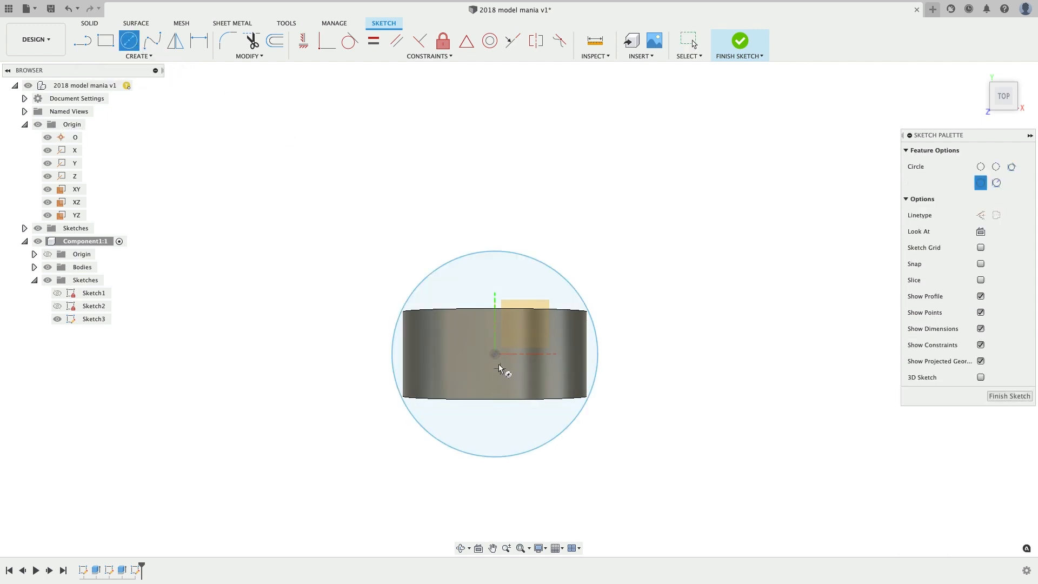
{"action": "left_click", "coordinate": [494, 354]}
- Dimension the inner circle's diameter at 18 mm and the outer circle's at 26 mm
{"action": "key", "text": "d"}
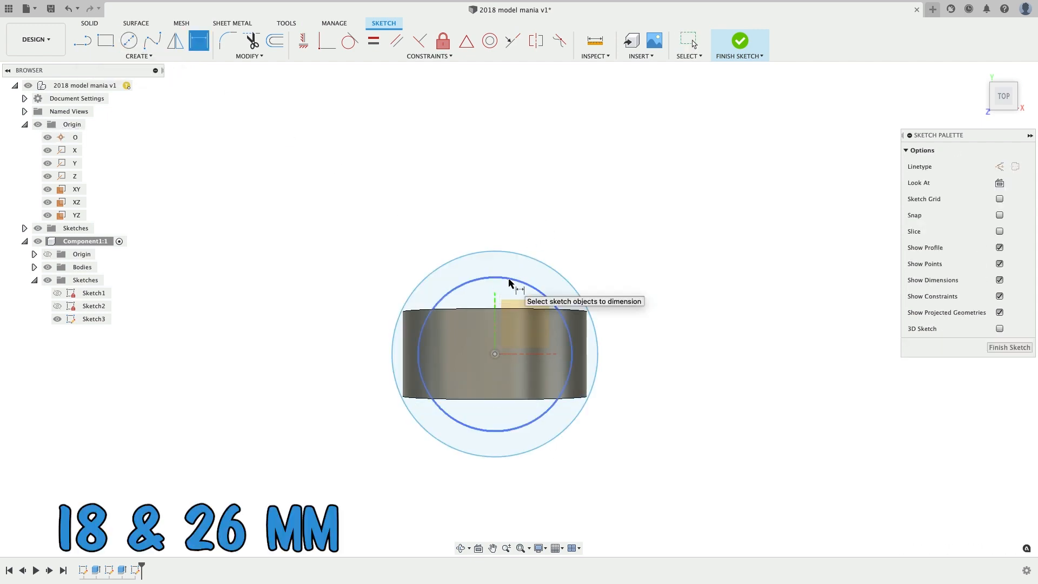
{"action": "left_click", "coordinate": [495, 277]}
{"action": "left_click", "coordinate": [547, 227]}
{"action": "key", "text": "Return"}
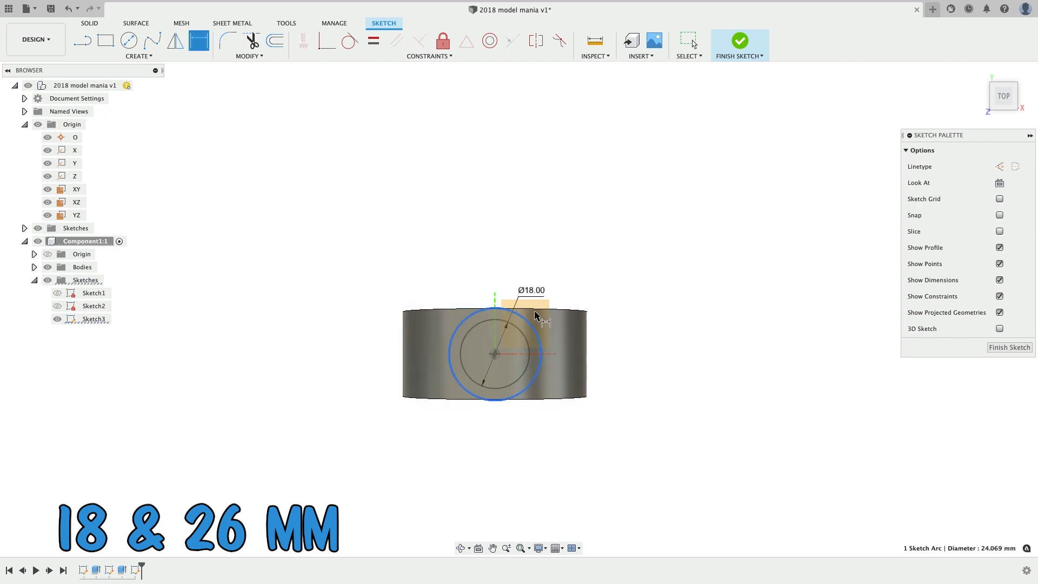
{"action": "left_click", "coordinate": [528, 324]}
{"action": "left_click", "coordinate": [589, 250]}
{"action": "key", "text": "Return"}
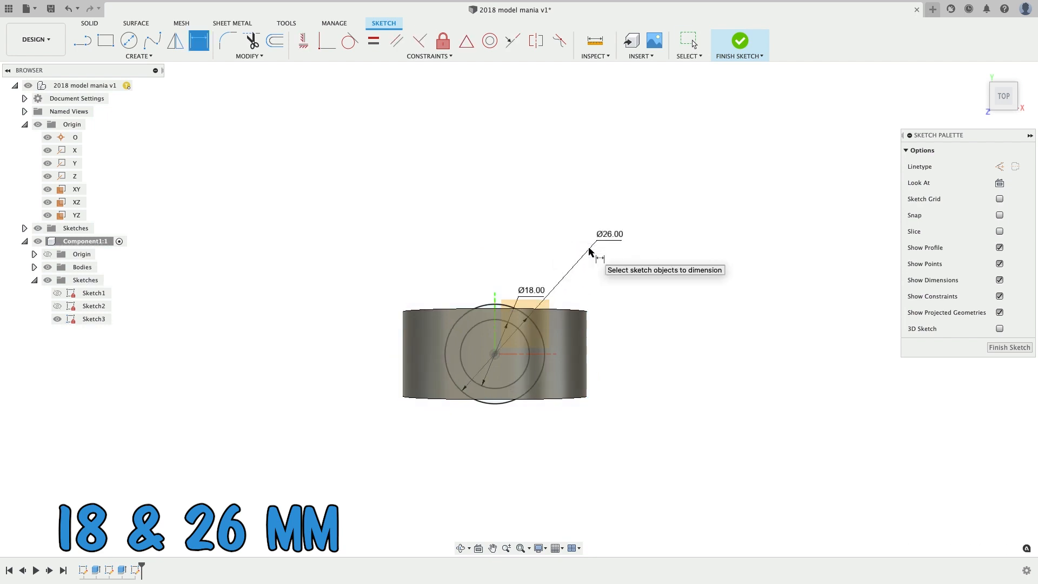
{"action": "mouse_move", "coordinate": [485, 377]}
{"action": "middle_mouse_down", "text": "shift"}
{"action": "mouse_move", "coordinate": [491, 333]}
{"action": "mouse_move", "coordinate": [500, 346]}
{"action": "middle_mouse_up", "text": "shift"}
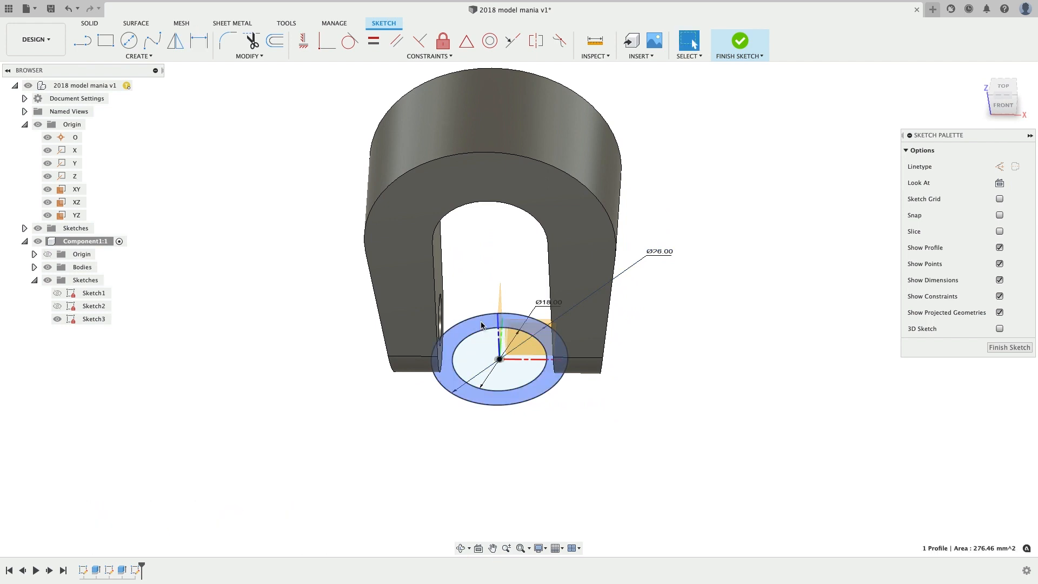
{"action": "left_click", "coordinate": [481, 325]}
{"action": "key", "text": "e"}
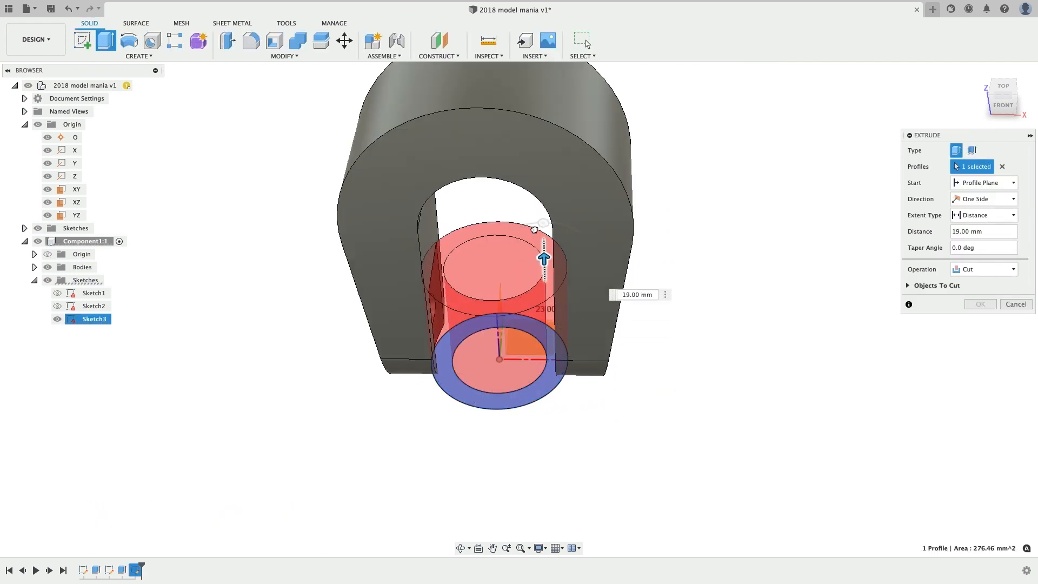
{"action": "left_click_drag", "start_coordinate": [534, 230], "coordinate": [539, 188]}
{"action": "middle_click_drag", "start_coordinate": [622, 254], "coordinate": [632, 281], "text": "shift"}
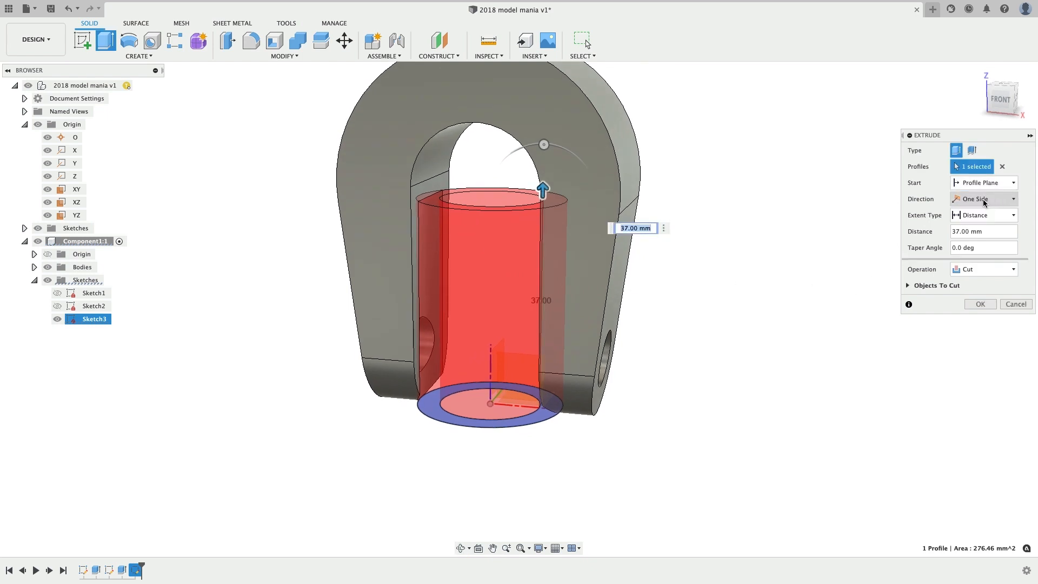
{"action": "left_click", "coordinate": [984, 183]}
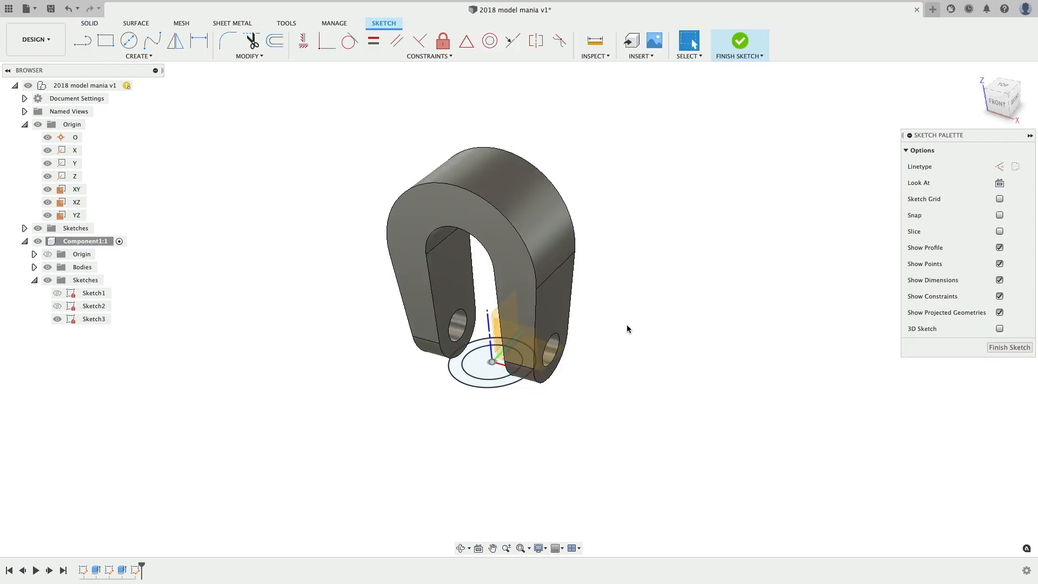
- Extrude the ring profile between the two circles upward 70 mm in one direction
{"action": "left_click", "coordinate": [457, 375]}
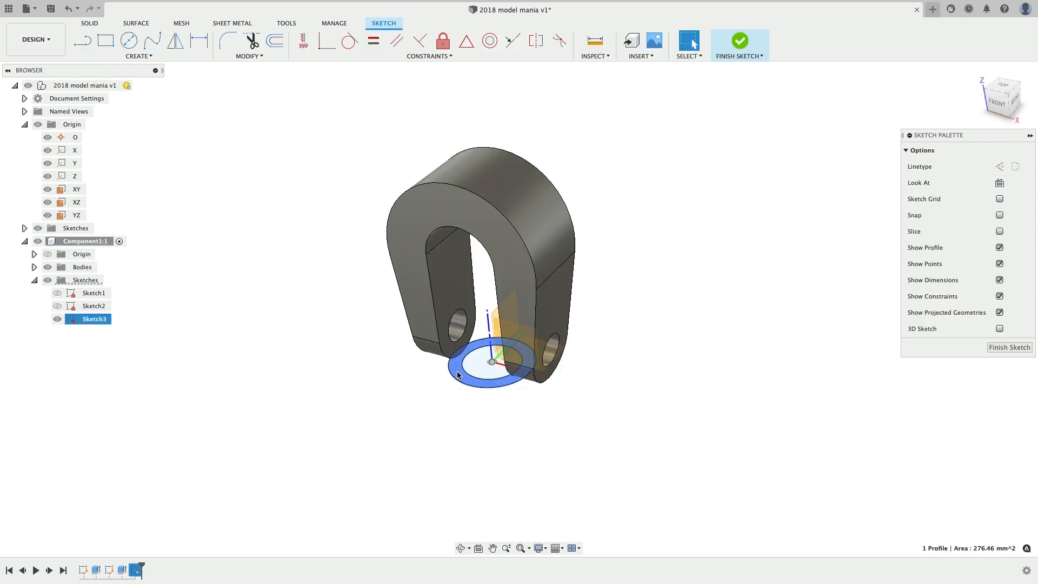
{"action": "key", "text": "e"}
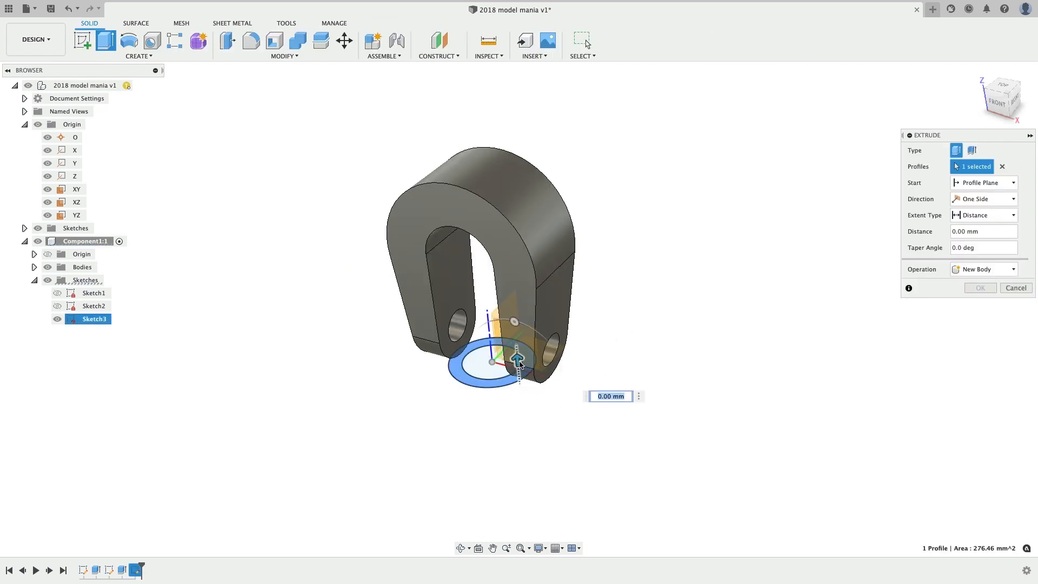
{"action": "left_click_drag", "start_coordinate": [518, 361], "coordinate": [498, 139]}
{"action": "middle_click_drag", "start_coordinate": [484, 256], "coordinate": [498, 262], "text": "shift"}
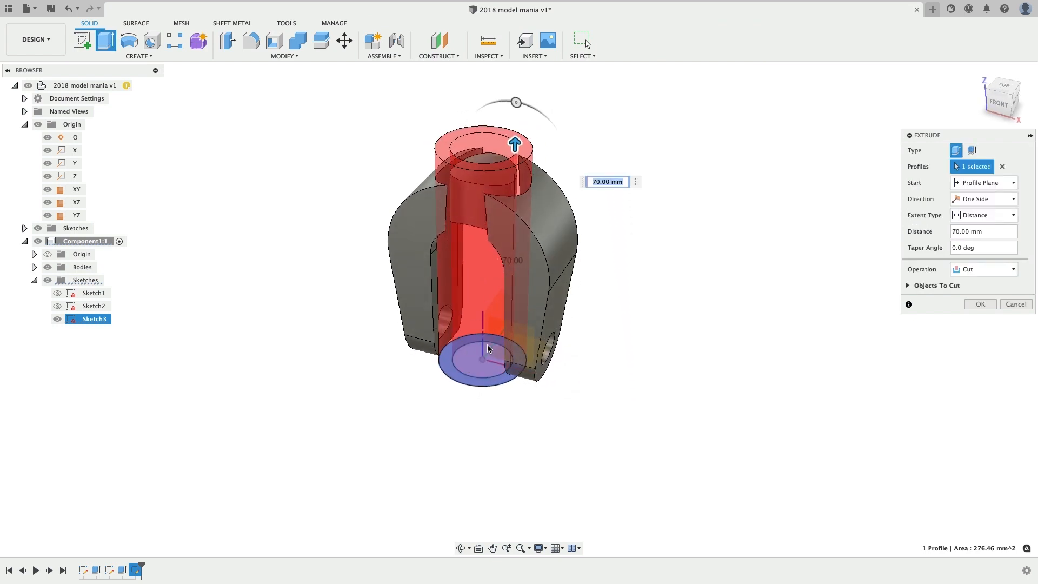
- Set the ring extrusion to start at an offset of 67 mm from the profile plane
{"action": "left_click", "coordinate": [981, 183]}
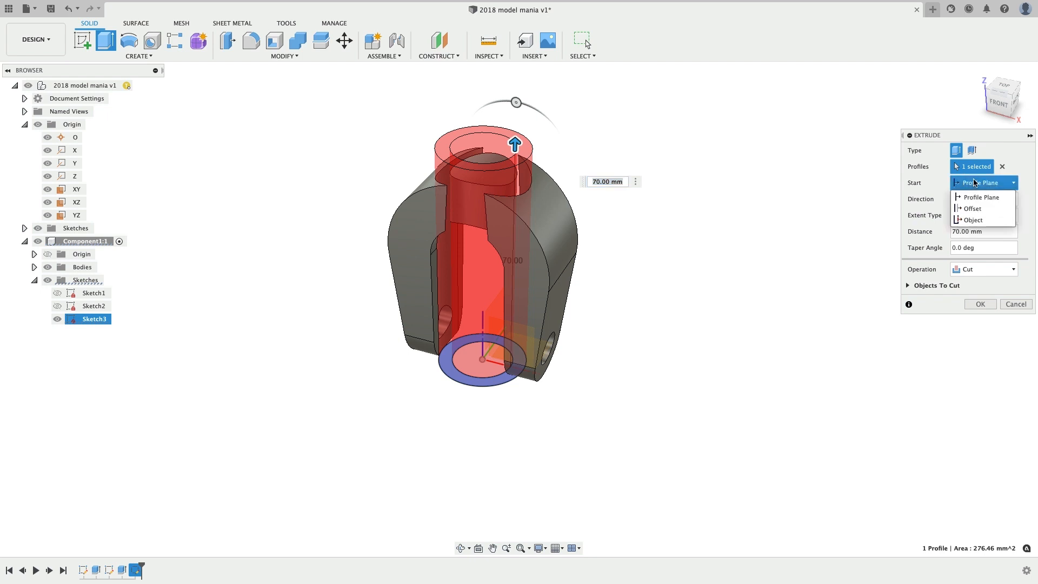
{"action": "left_click", "coordinate": [973, 209]}
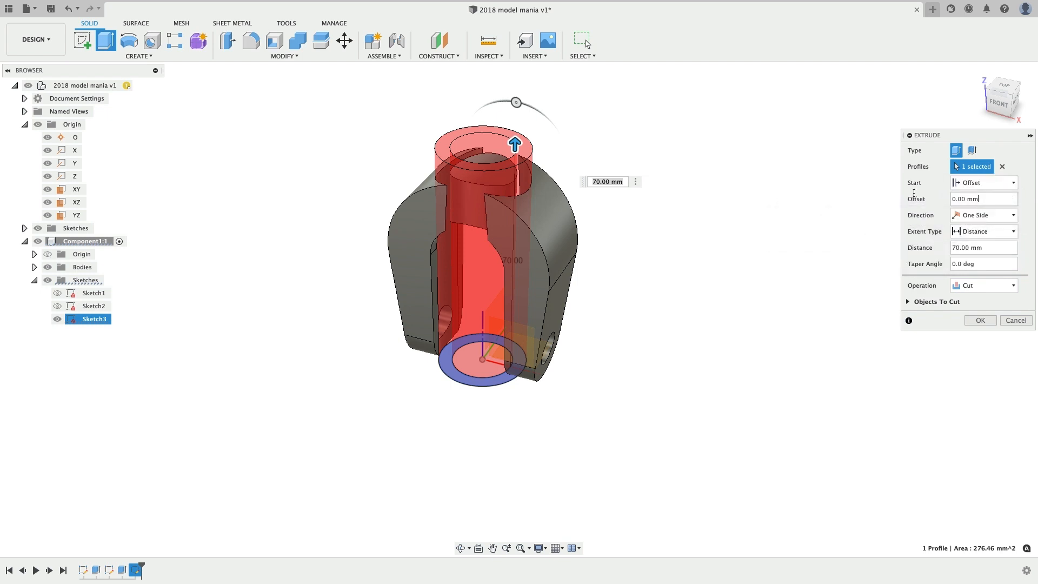
{"action": "double_click", "coordinate": [961, 198]}
{"action": "type", "text": "67"}
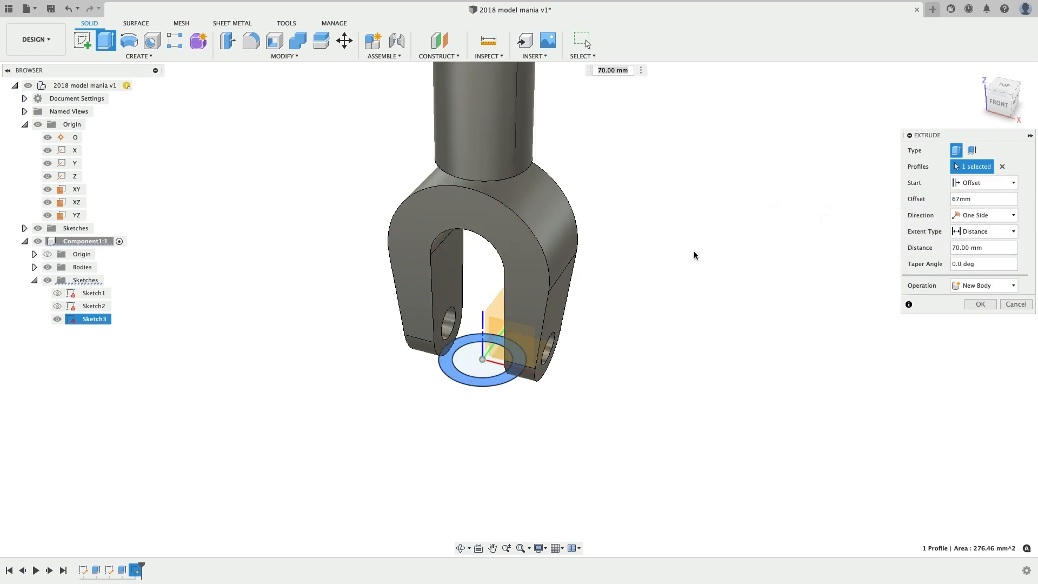
{"action": "scroll", "coordinate": [616, 215], "scroll_direction": "down", "scroll_amount": 4}
{"action": "scroll", "coordinate": [574, 121], "scroll_direction": "up", "scroll_amount": 3}
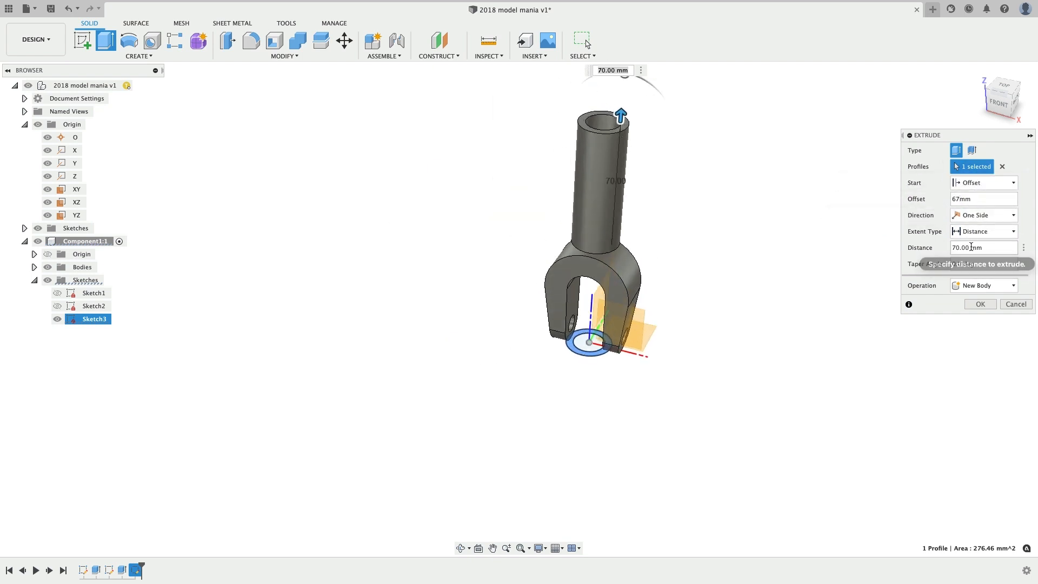
- Reverse the ring extrusion downward to a distance of -34 mm and set its operation to Join
{"action": "left_click", "coordinate": [981, 234]}
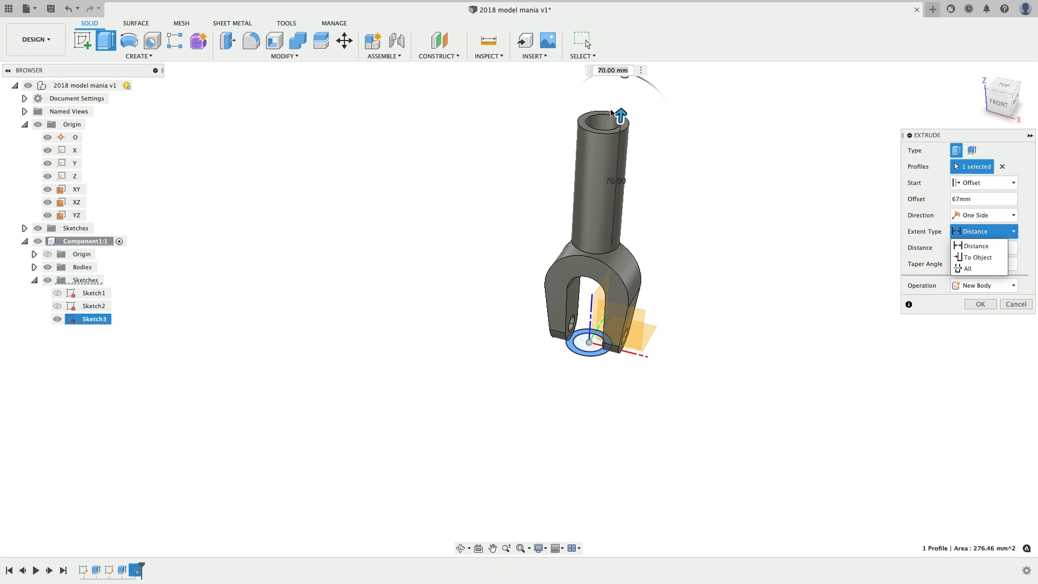
{"action": "left_click_drag", "start_coordinate": [612, 112], "coordinate": [607, 306]}
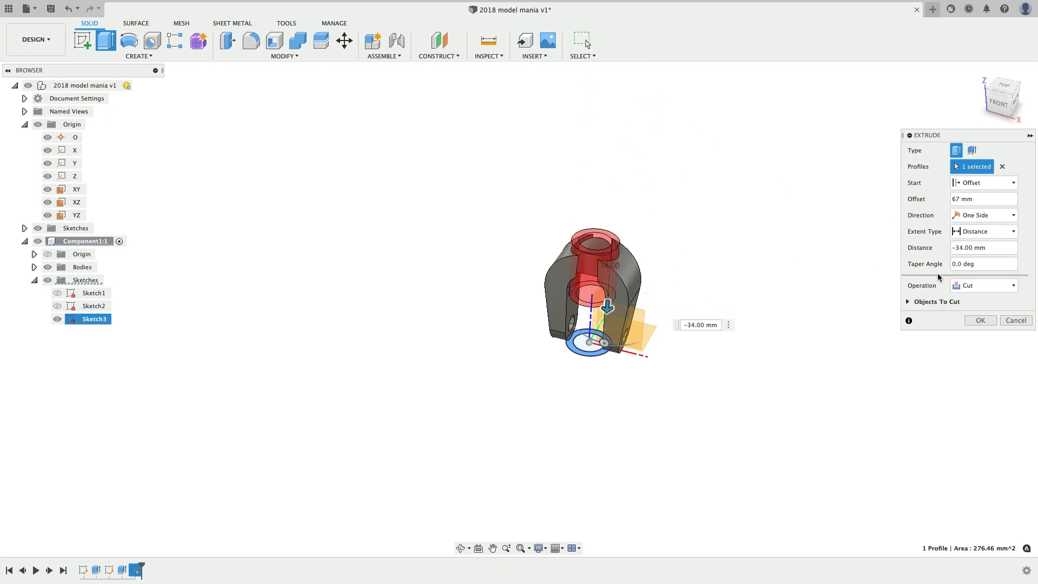
{"action": "left_click", "coordinate": [983, 285]}
{"action": "left_click", "coordinate": [970, 299]}
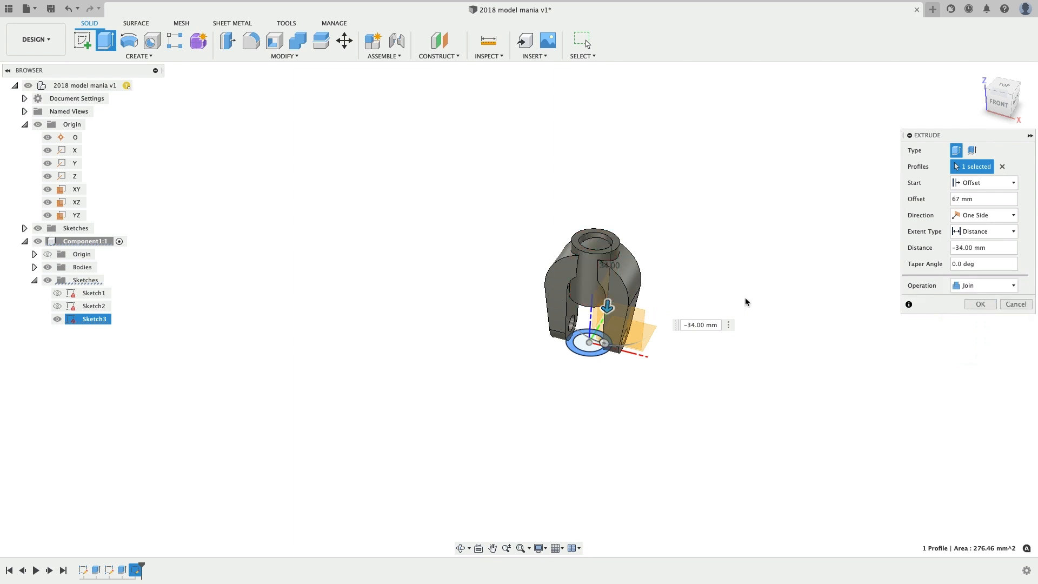
- Extend the ring extrusion to the vertex where the fork's inner arch meets the straight leg, and complete the join
{"action": "left_click", "coordinate": [983, 231]}
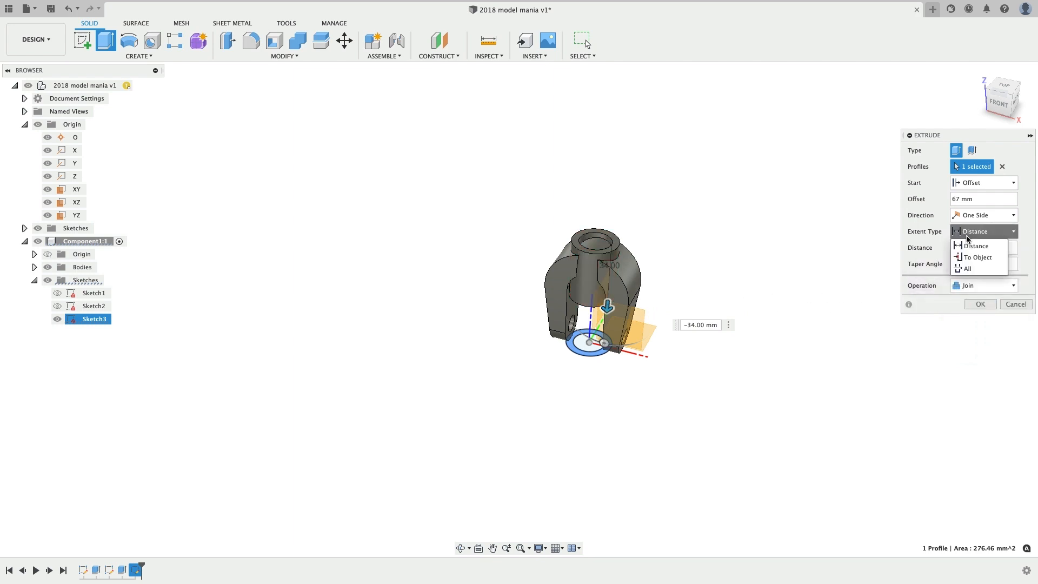
{"action": "left_click", "coordinate": [970, 256]}
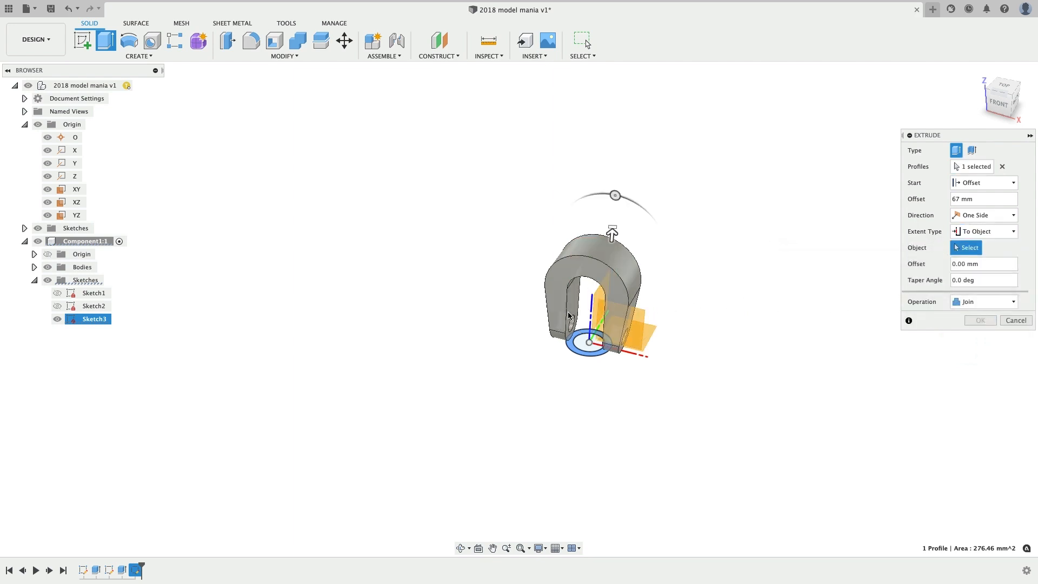
{"action": "scroll", "coordinate": [561, 226], "scroll_direction": "up", "scroll_amount": 5}
{"action": "left_click", "coordinate": [564, 229]}
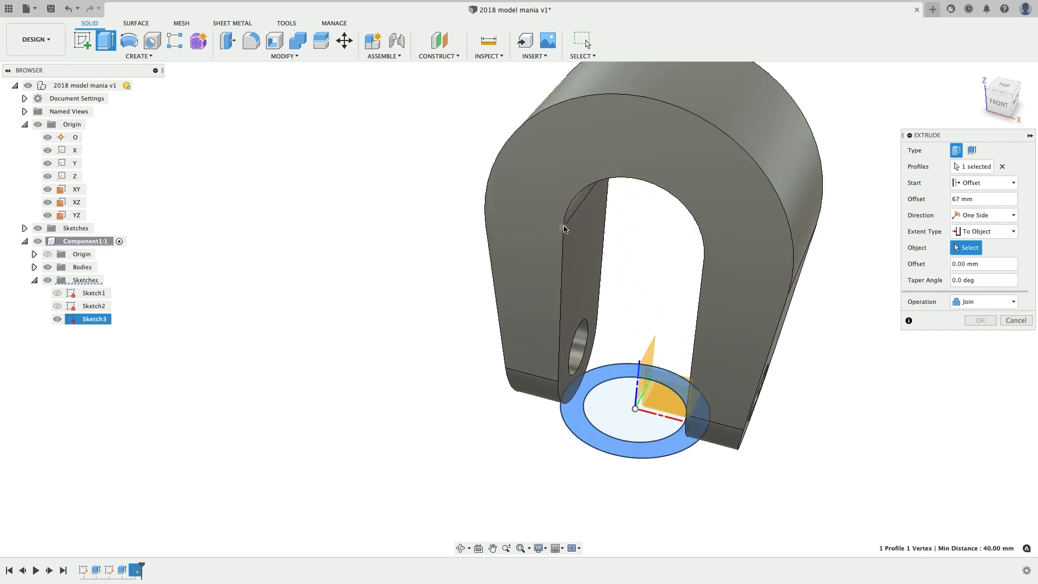
{"action": "scroll", "coordinate": [646, 237], "scroll_direction": "down", "scroll_amount": 5}
{"action": "middle_click_drag", "start_coordinate": [723, 210], "coordinate": [670, 132], "text": "shift"}
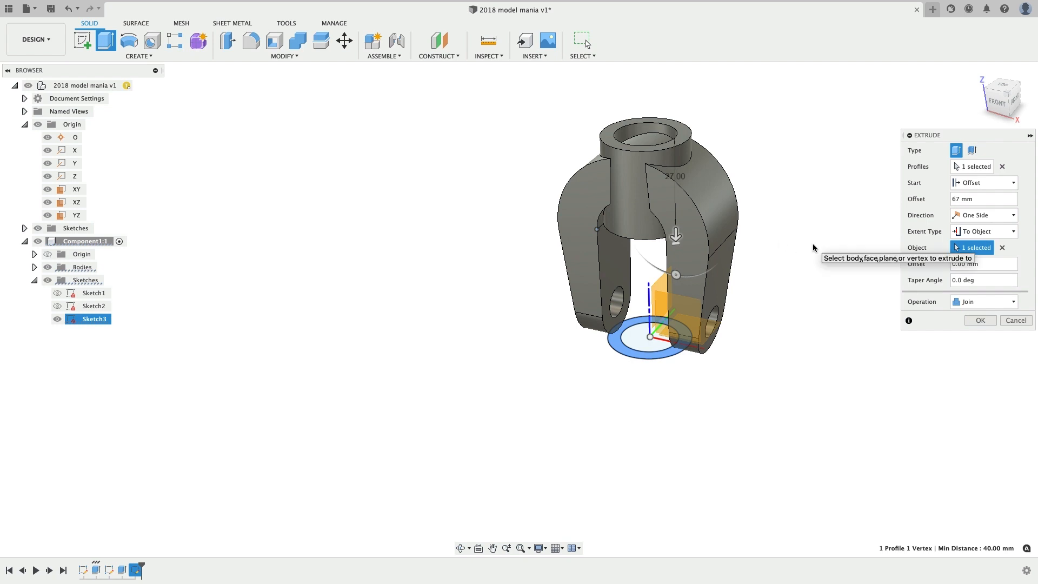
{"action": "scroll", "coordinate": [662, 127], "scroll_direction": "down", "scroll_amount": 3}
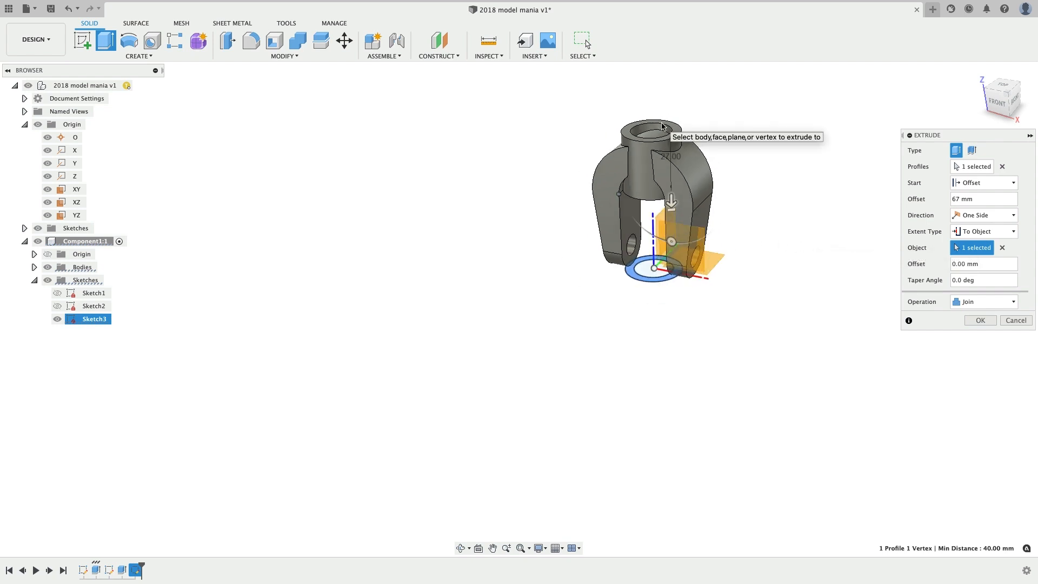
{"action": "scroll", "coordinate": [722, 148], "scroll_direction": "up", "scroll_amount": 5}
{"action": "mouse_move", "coordinate": [780, 199]}
{"action": "middle_mouse_down", "text": "shift"}
{"action": "mouse_move", "coordinate": [781, 225]}
{"action": "mouse_move", "coordinate": [779, 212]}
{"action": "middle_mouse_up", "text": "shift"}
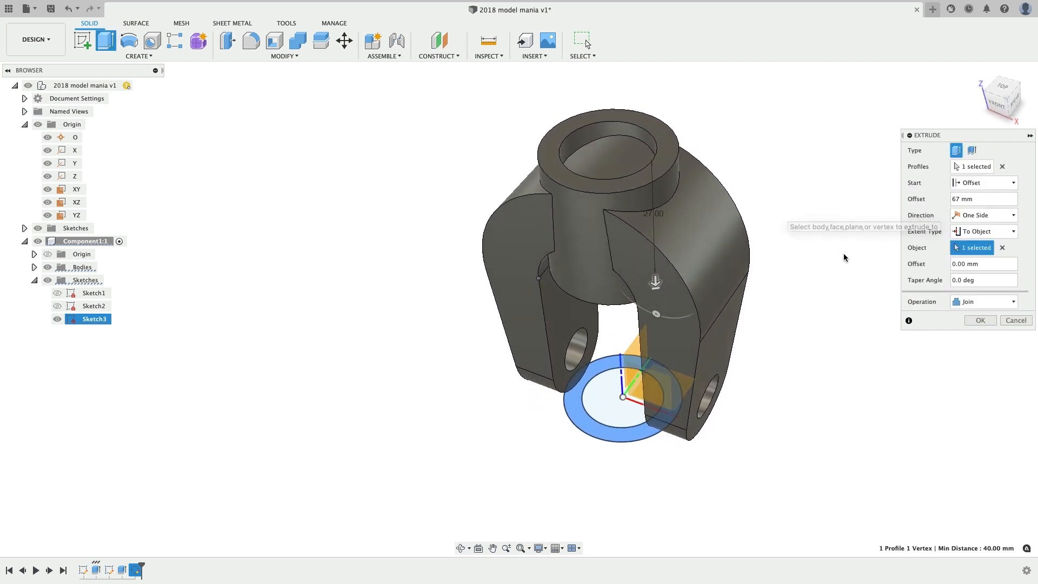
{"action": "scroll", "coordinate": [827, 260], "scroll_direction": "down", "scroll_amount": 3}
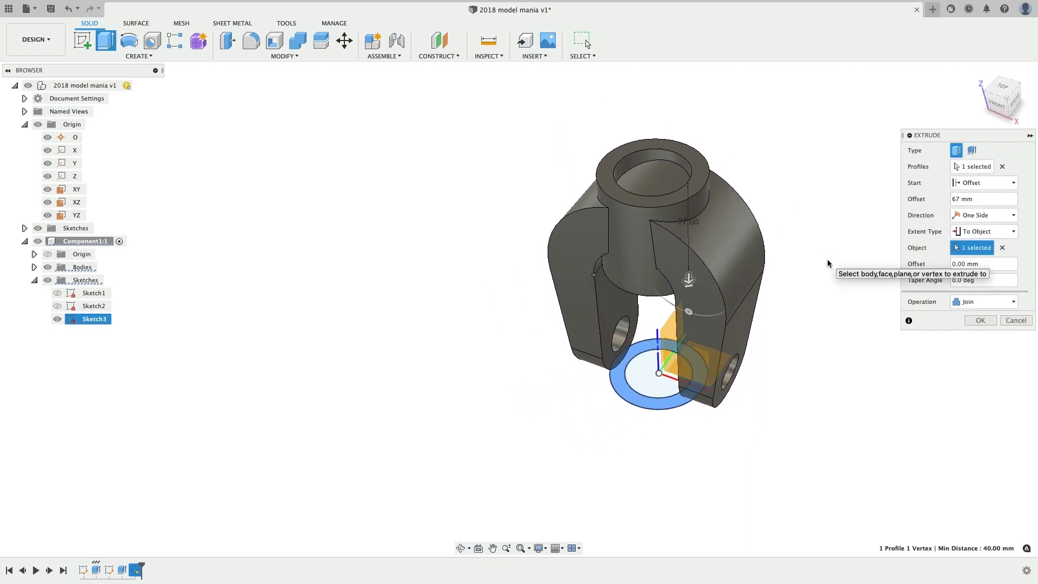
{"action": "left_click", "coordinate": [977, 321]}
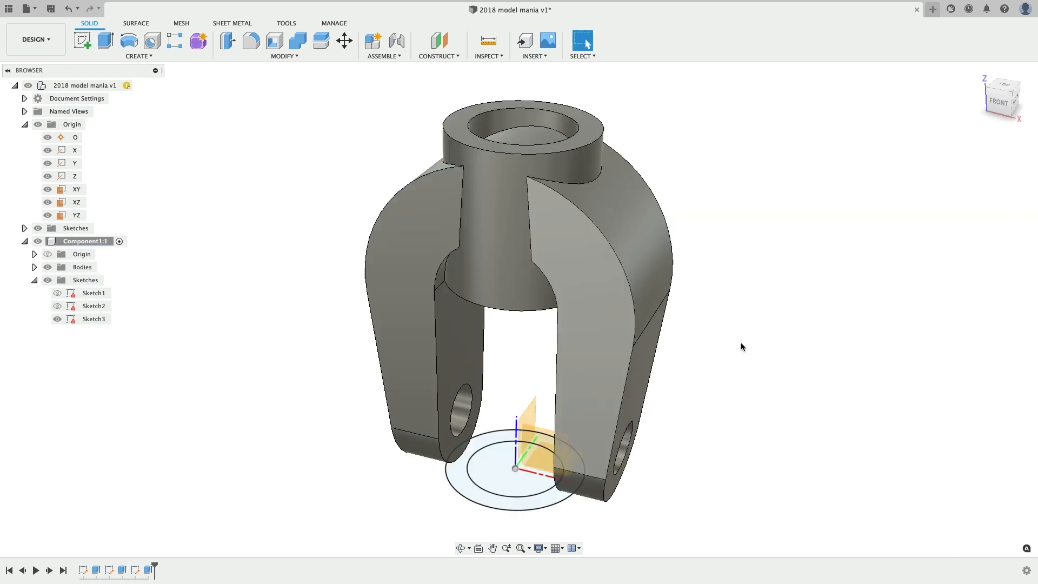
- Cut the inner circle profile upward through the whole part, using the All extent
{"action": "left_click", "coordinate": [501, 480]}
{"action": "key", "text": "e"}
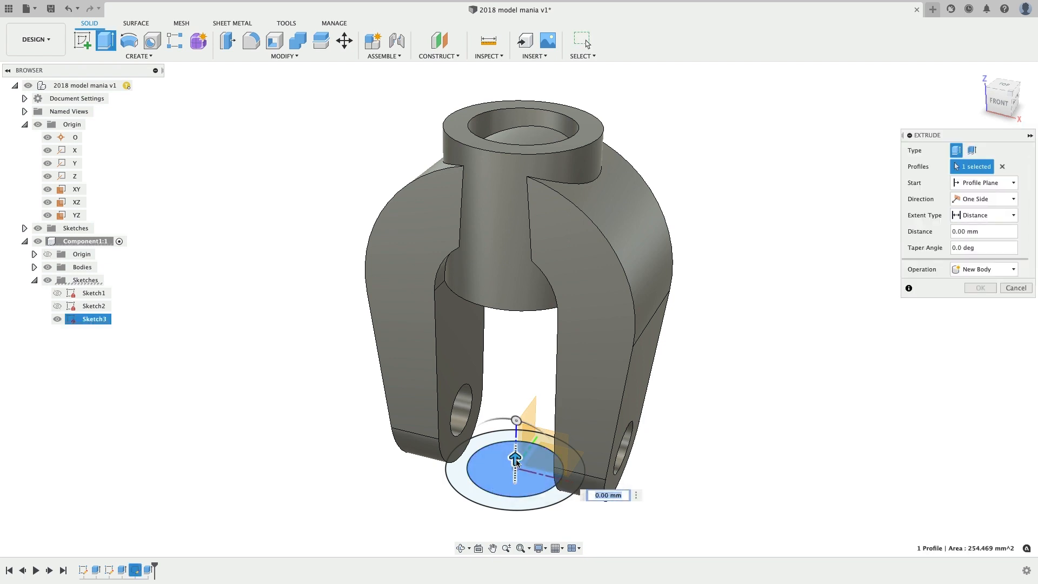
{"action": "left_click_drag", "start_coordinate": [515, 455], "coordinate": [488, 53]}
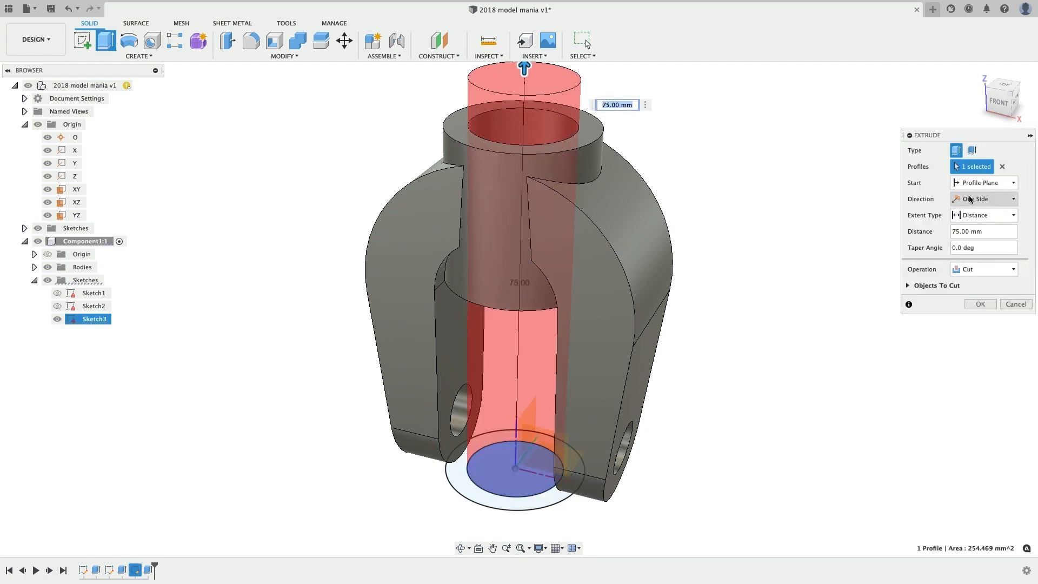
{"action": "left_click", "coordinate": [979, 217]}
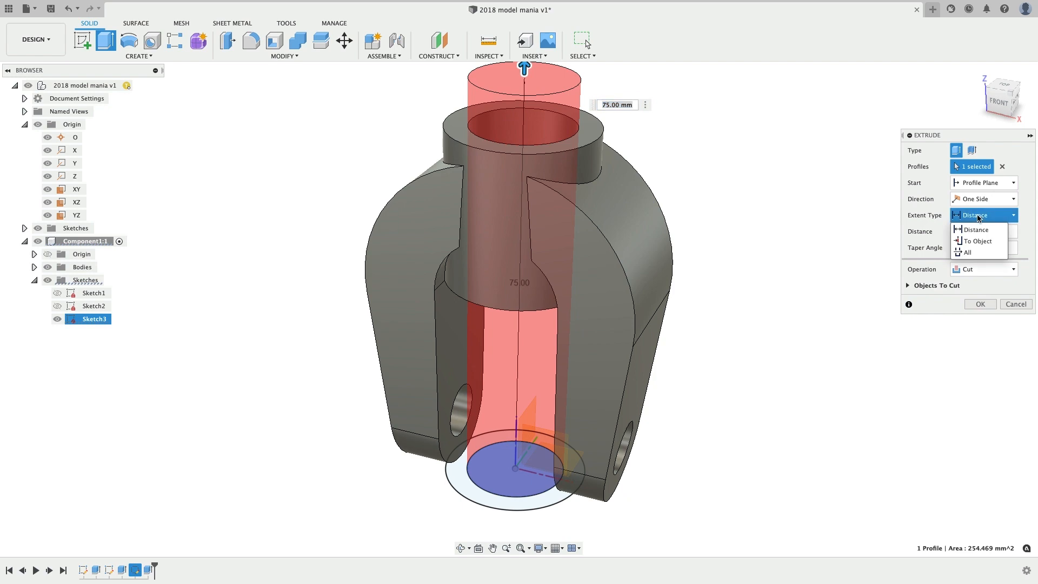
{"action": "left_click", "coordinate": [975, 250]}
{"action": "key", "text": "Return"}
{"action": "middle_click_drag", "start_coordinate": [553, 146], "coordinate": [547, 270], "text": "shift"}
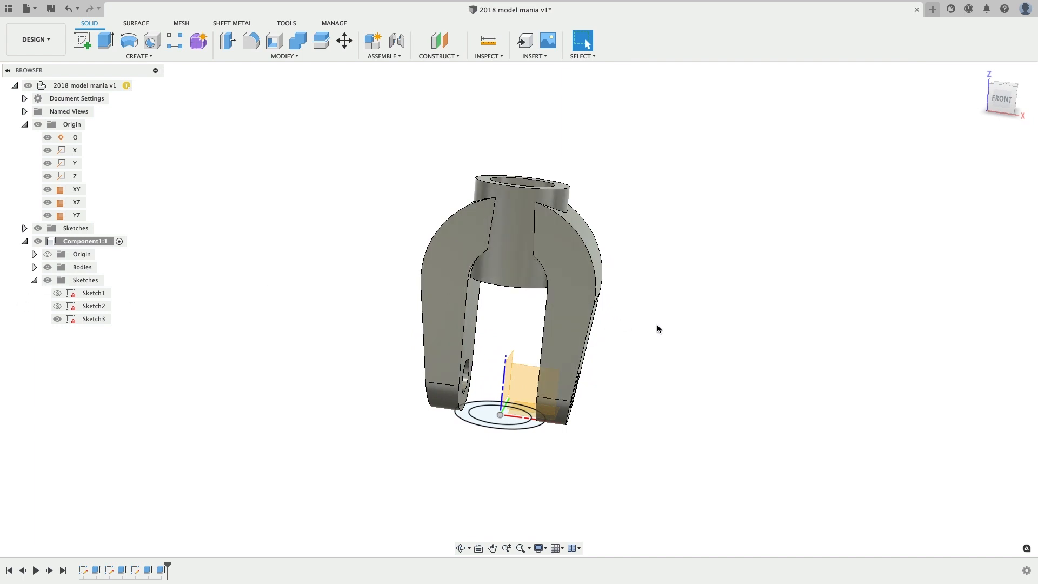
- Start a sketch on the XZ plane, facing the front of the fork
{"action": "left_click", "coordinate": [975, 115]}
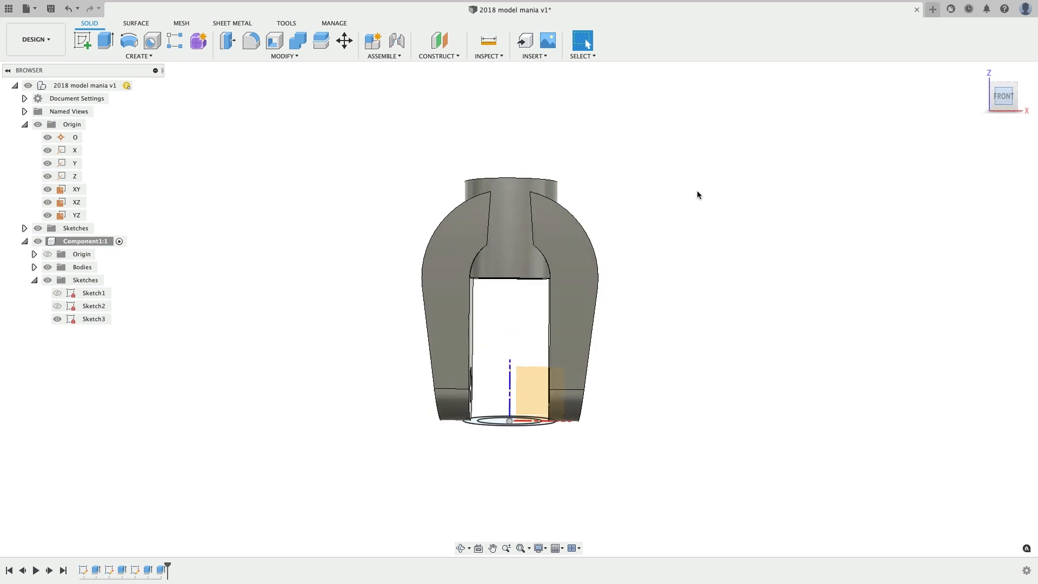
{"action": "right_click", "coordinate": [76, 202]}
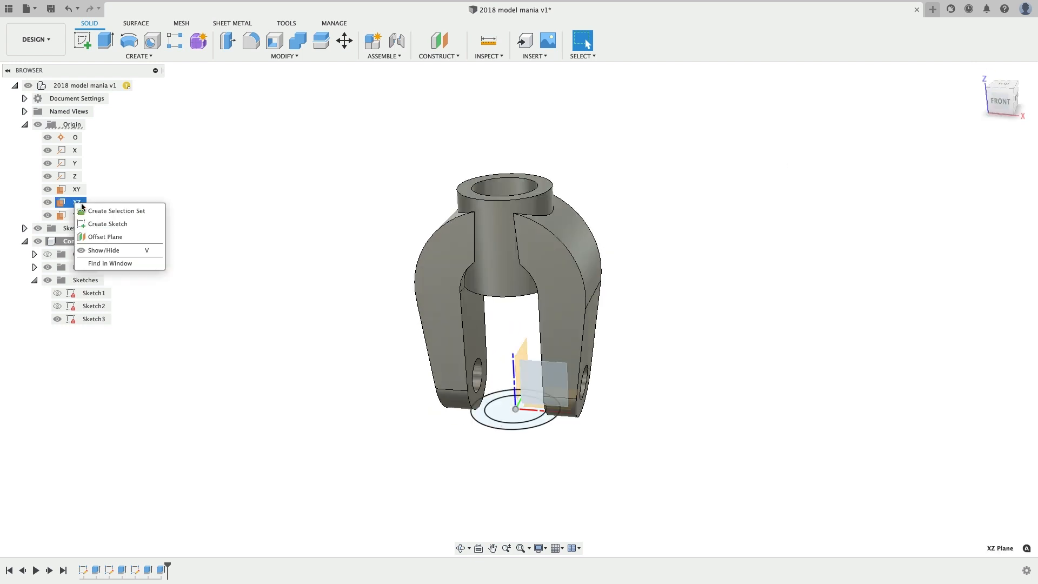
{"action": "left_click", "coordinate": [110, 222]}
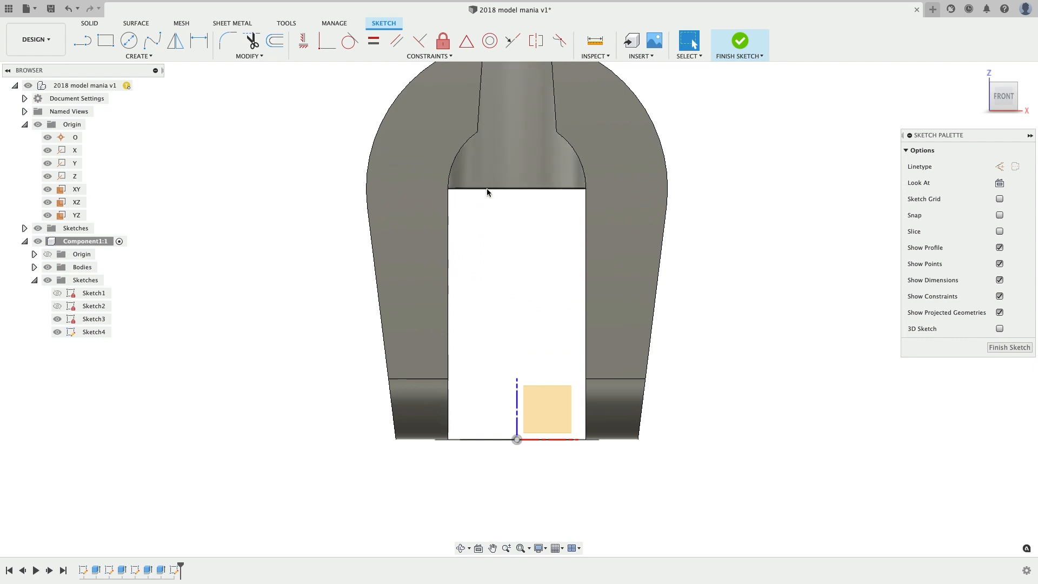
{"action": "left_click", "coordinate": [486, 188]}
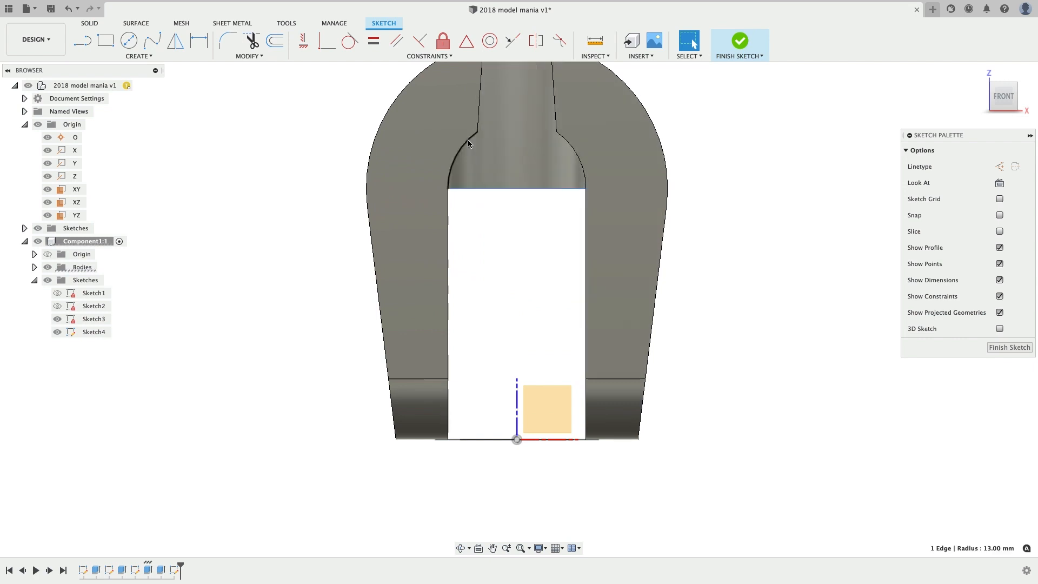
{"action": "scroll", "coordinate": [538, 181], "scroll_direction": "up", "scroll_amount": 2}
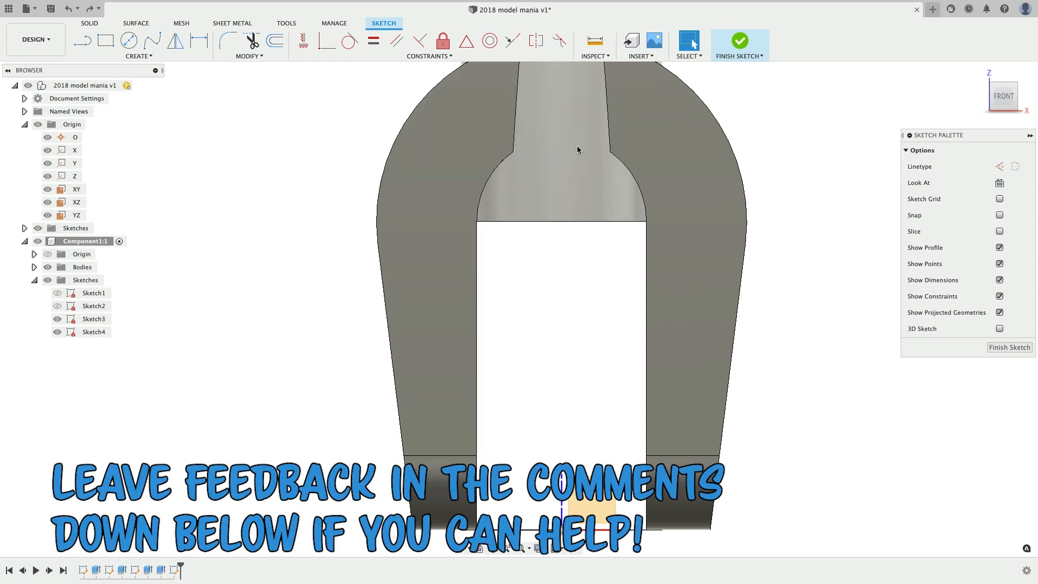
{"action": "scroll", "coordinate": [327, 180], "scroll_direction": "down", "scroll_amount": 2}
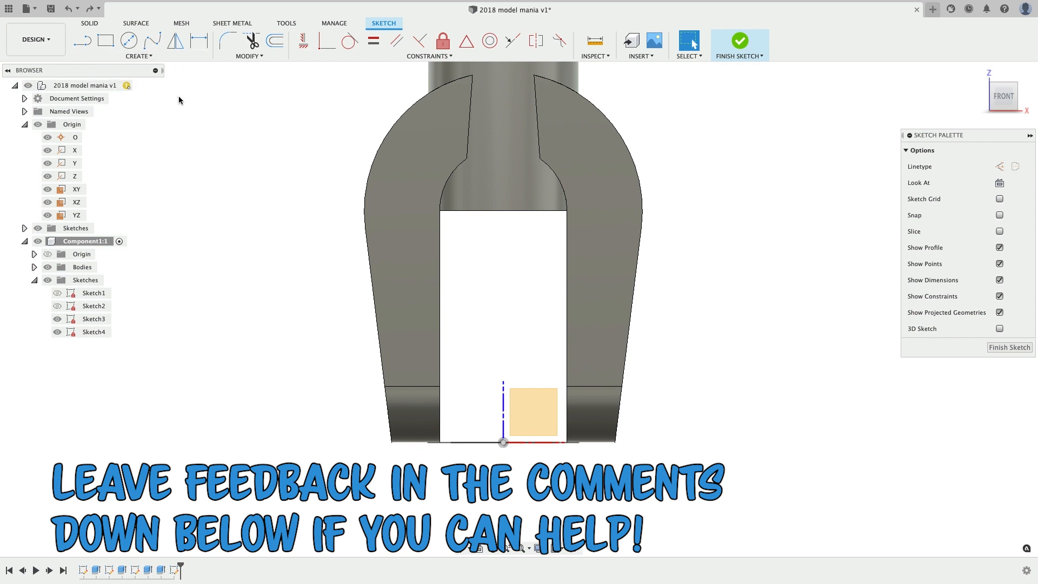
- Draw a 3-point arc between the two ends of the fork's inner arch, passing through the arch's upper corner vertex
{"action": "type", "text": "s"}
{"action": "type", "text": "arc"}
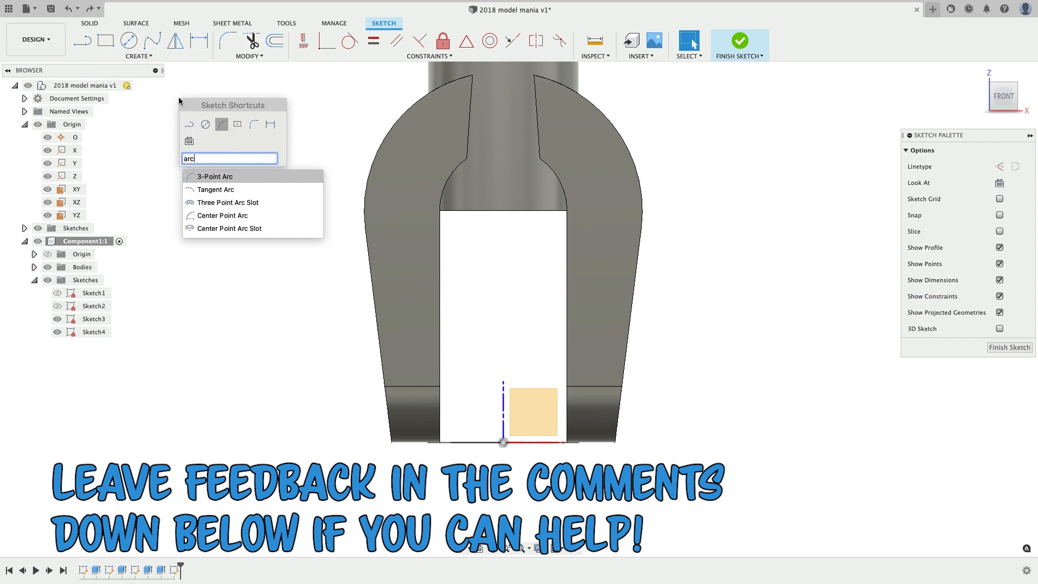
{"action": "left_click", "coordinate": [219, 177]}
{"action": "left_click", "coordinate": [440, 210]}
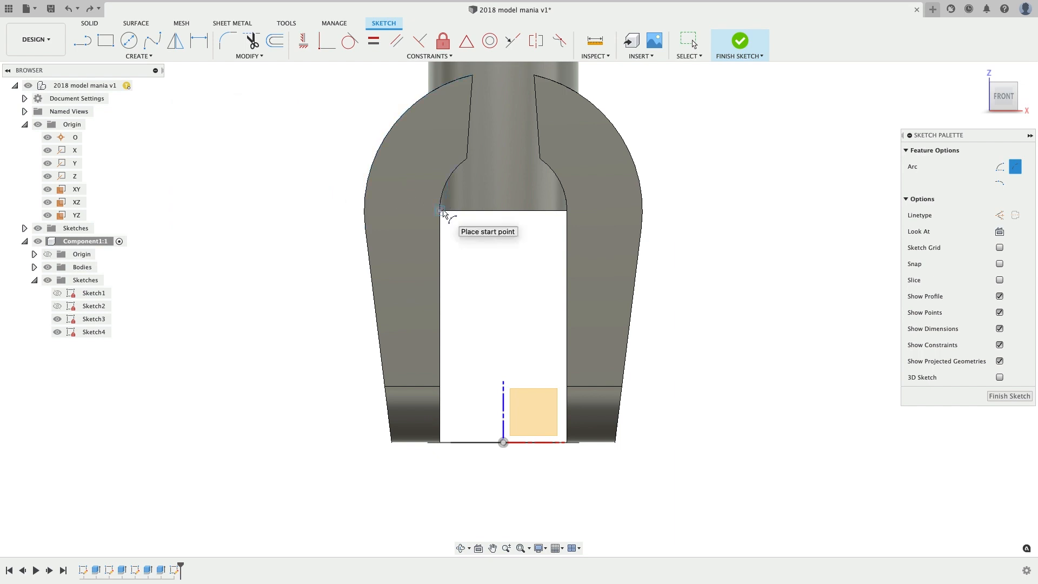
{"action": "left_click", "coordinate": [568, 214]}
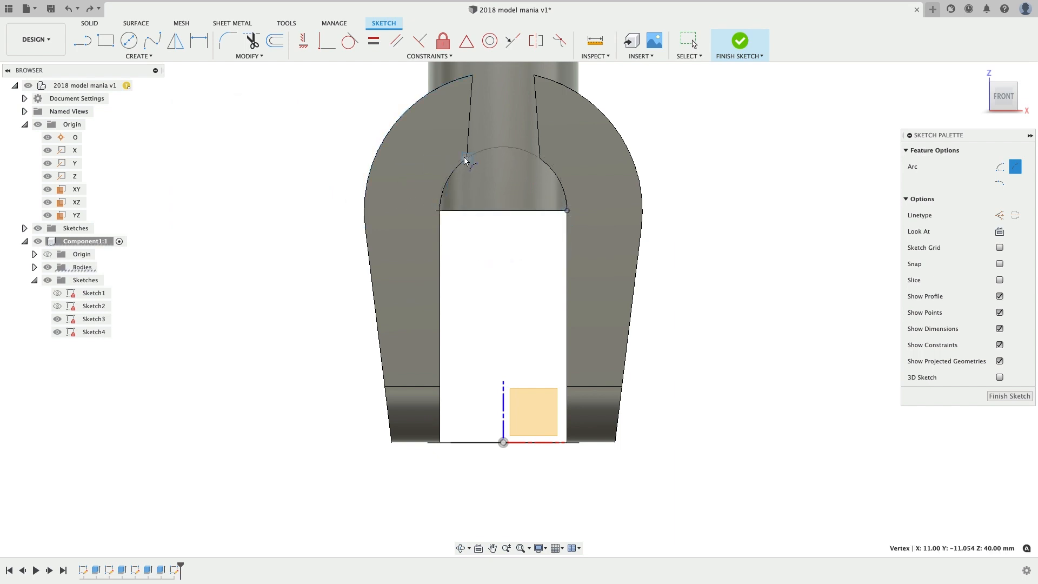
{"action": "left_click", "coordinate": [466, 156]}
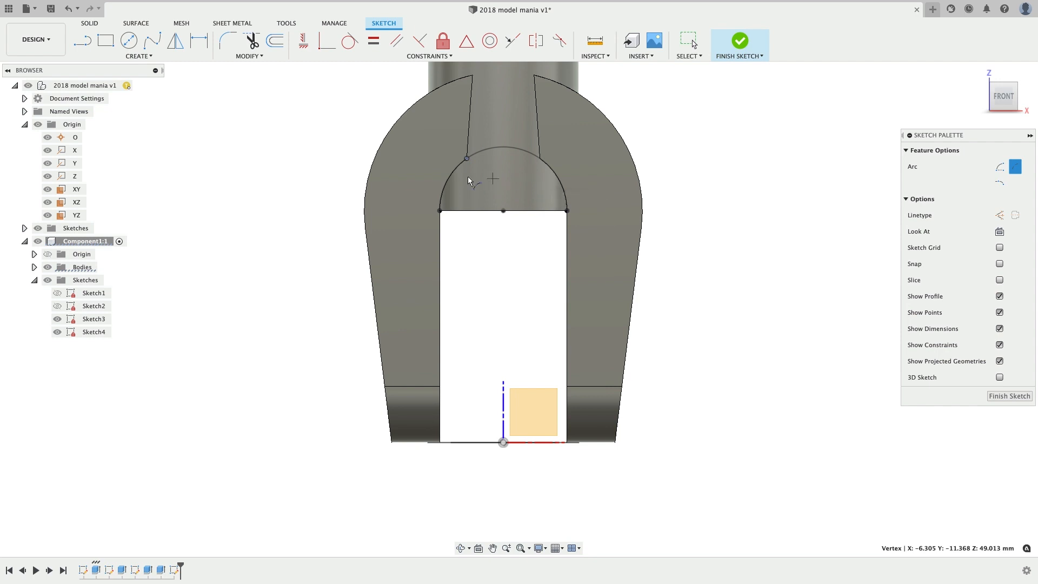
{"action": "scroll", "coordinate": [468, 177], "scroll_direction": "up", "scroll_amount": 3}
{"action": "scroll", "coordinate": [519, 238], "scroll_direction": "up", "scroll_amount": 2}
{"action": "key", "text": "Escape"}
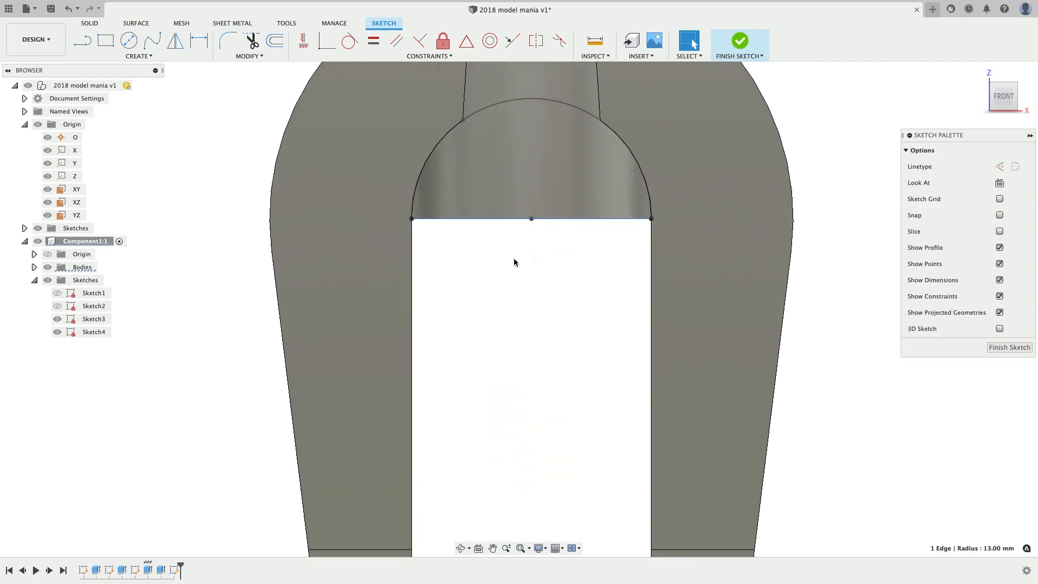
- Project the shaft's lower circular edge into the sketch to close the half-circle under the arc
{"action": "key", "text": "e"}
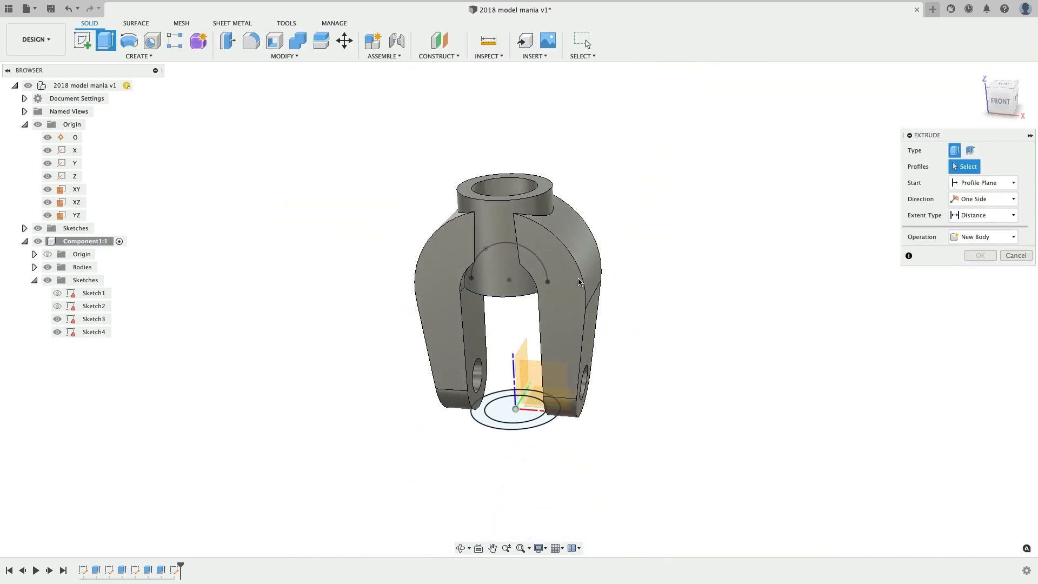
{"action": "left_click", "coordinate": [1025, 256]}
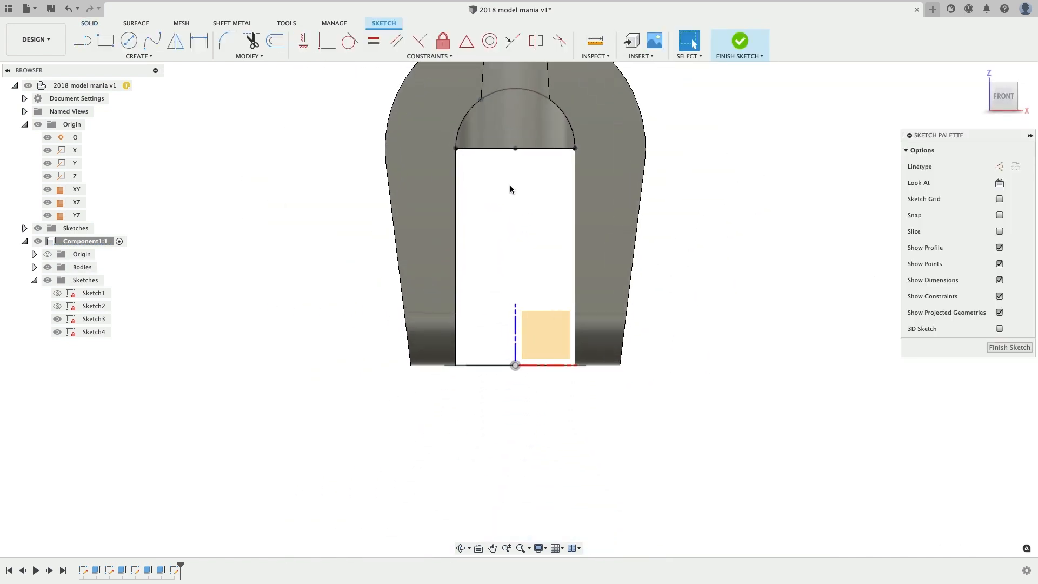
{"action": "key", "text": "p"}
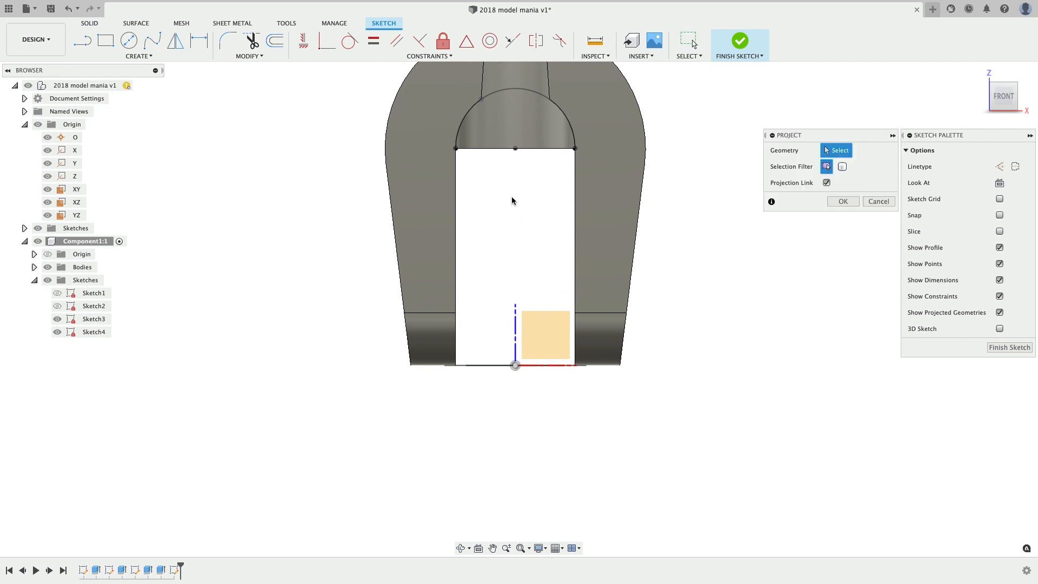
{"action": "left_click", "coordinate": [504, 147]}
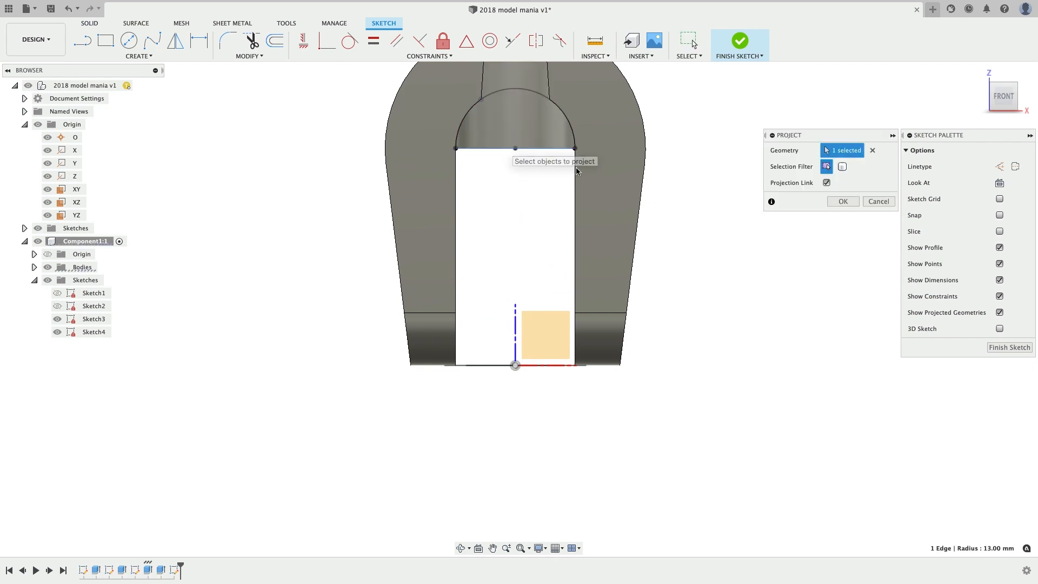
{"action": "left_click", "coordinate": [841, 201]}
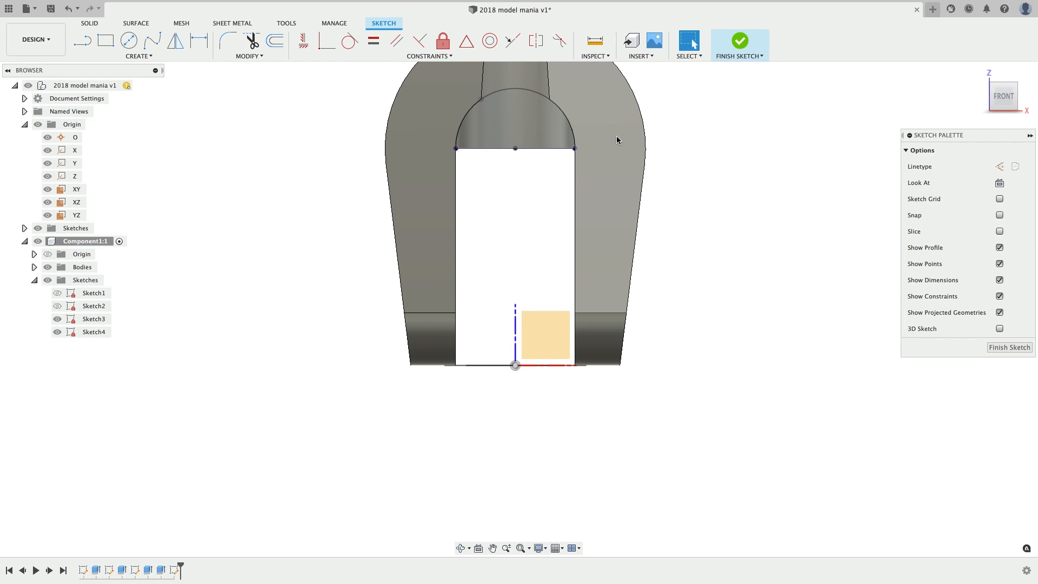
- Cut the half-circle profile through the fork with a symmetric extrusion of 68 mm on each side
{"action": "key", "text": "e"}
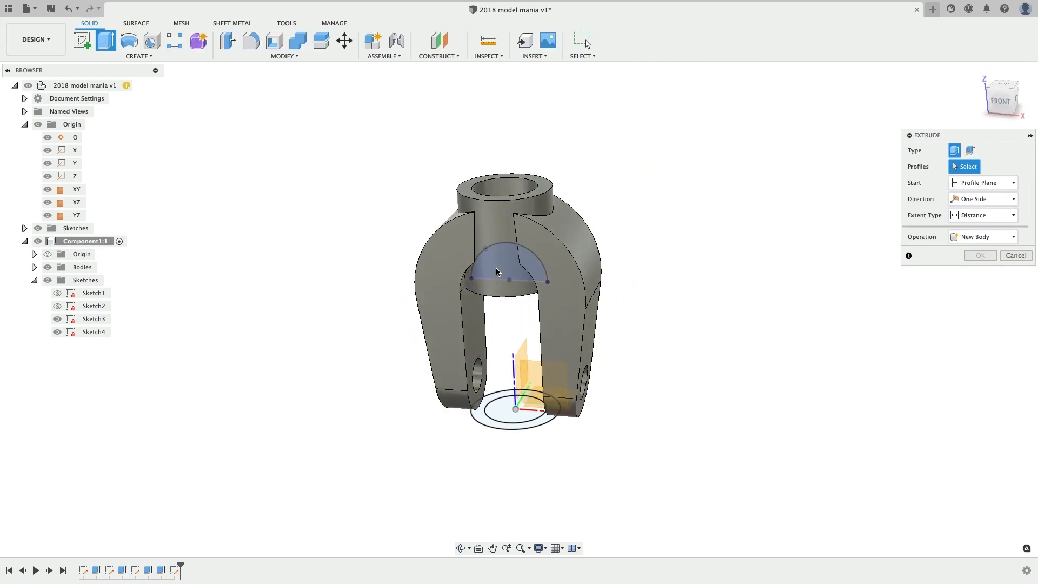
{"action": "left_click", "coordinate": [497, 272]}
{"action": "left_click_drag", "start_coordinate": [543, 270], "coordinate": [582, 211]}
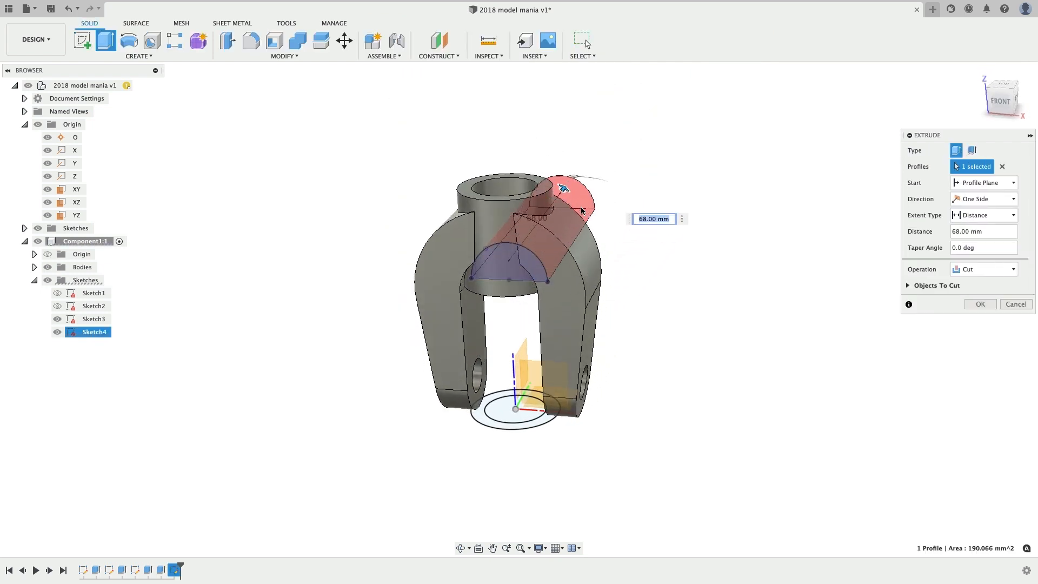
{"action": "left_click", "coordinate": [976, 202]}
{"action": "left_click", "coordinate": [977, 233]}
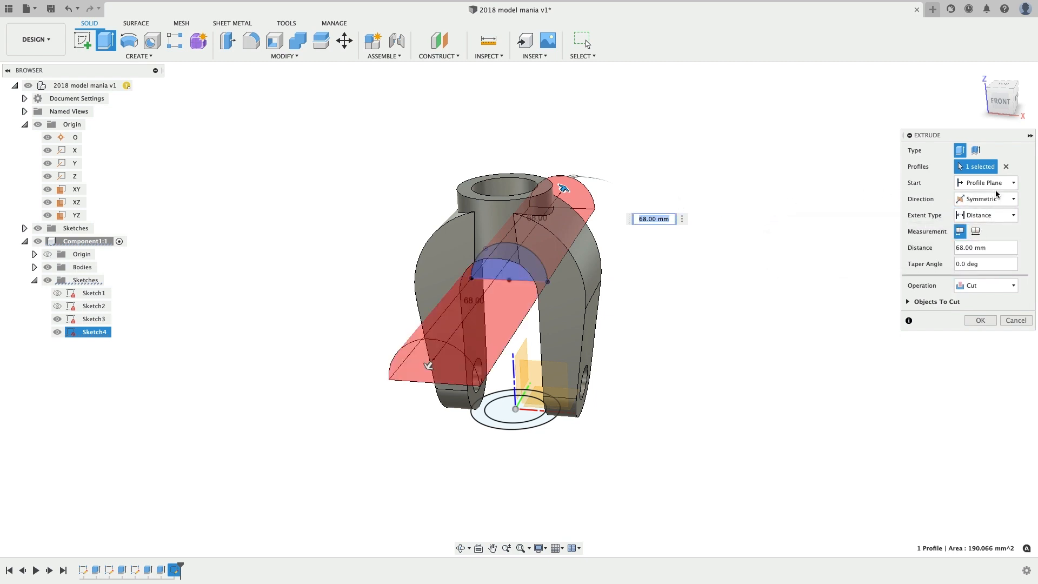
{"action": "key", "text": "Return"}
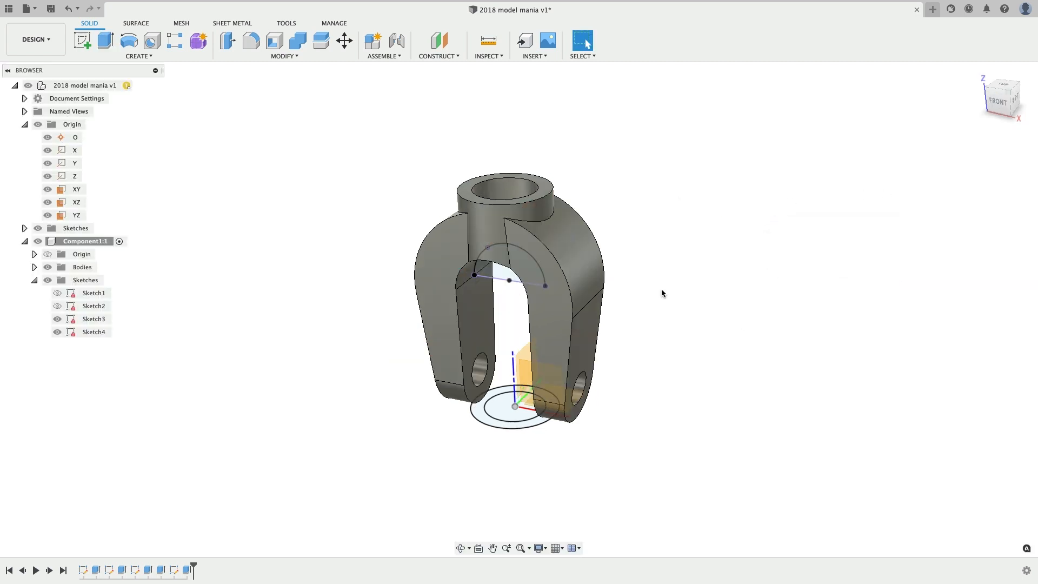
{"action": "key", "text": "f"}
{"action": "left_click", "coordinate": [559, 297]}
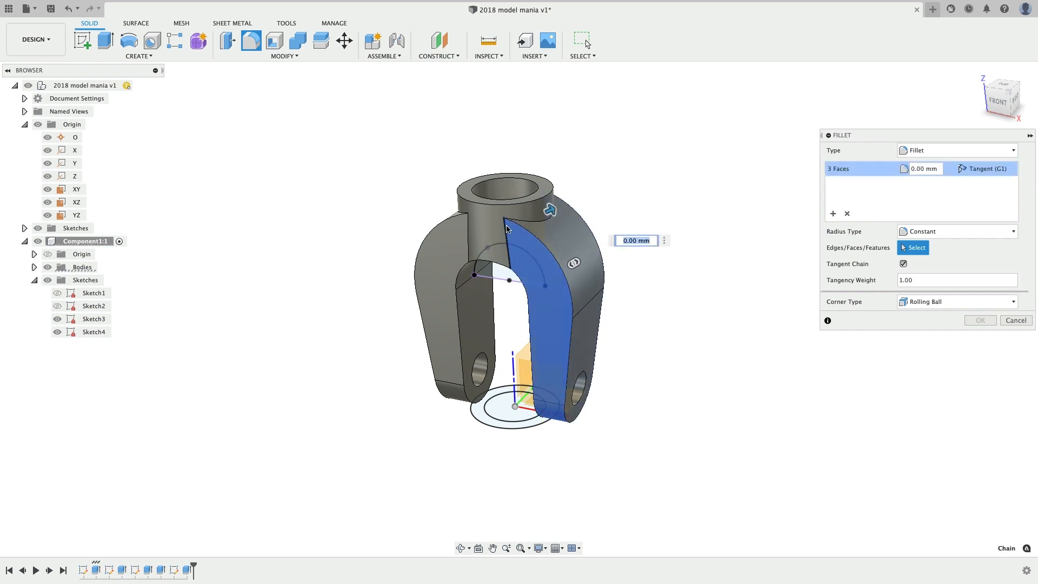
{"action": "mouse_move", "coordinate": [685, 282]}
{"action": "middle_mouse_down", "text": "shift"}
{"action": "mouse_move", "coordinate": [716, 281]}
{"action": "mouse_move", "coordinate": [675, 280]}
{"action": "middle_mouse_up", "text": "shift"}
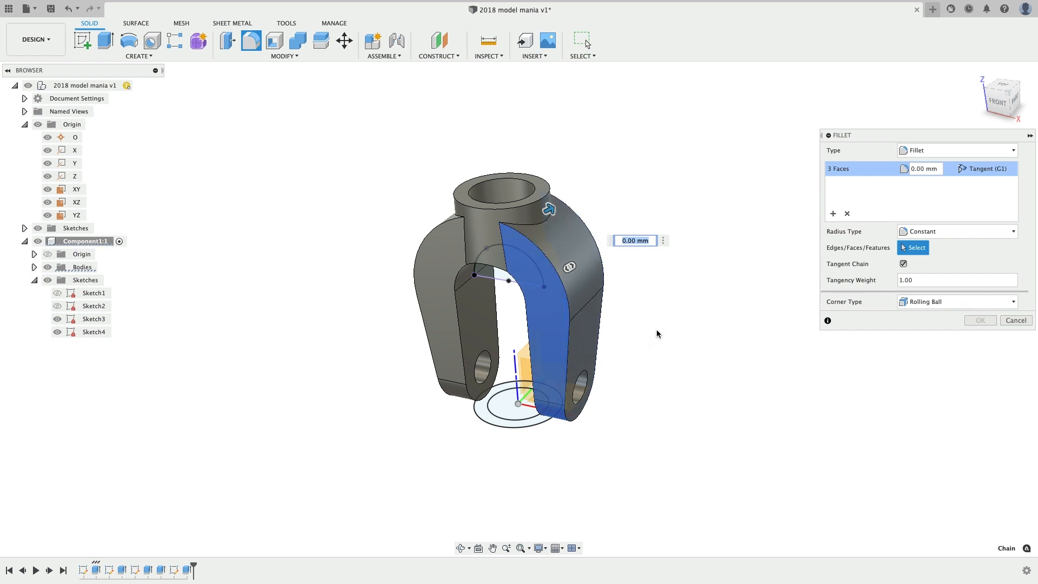
{"action": "right_click", "coordinate": [674, 313]}
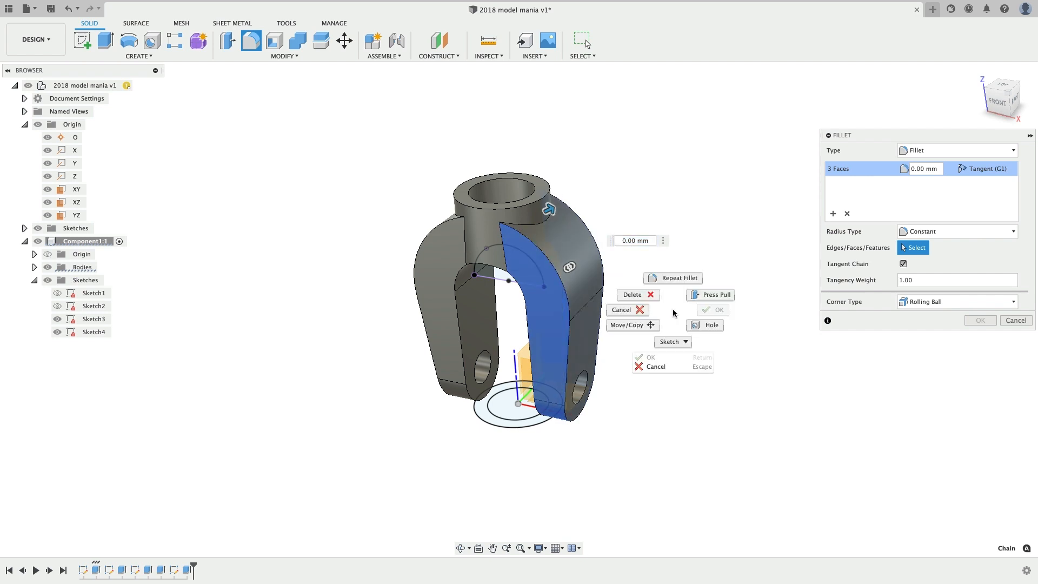
{"action": "left_click", "coordinate": [955, 152]}
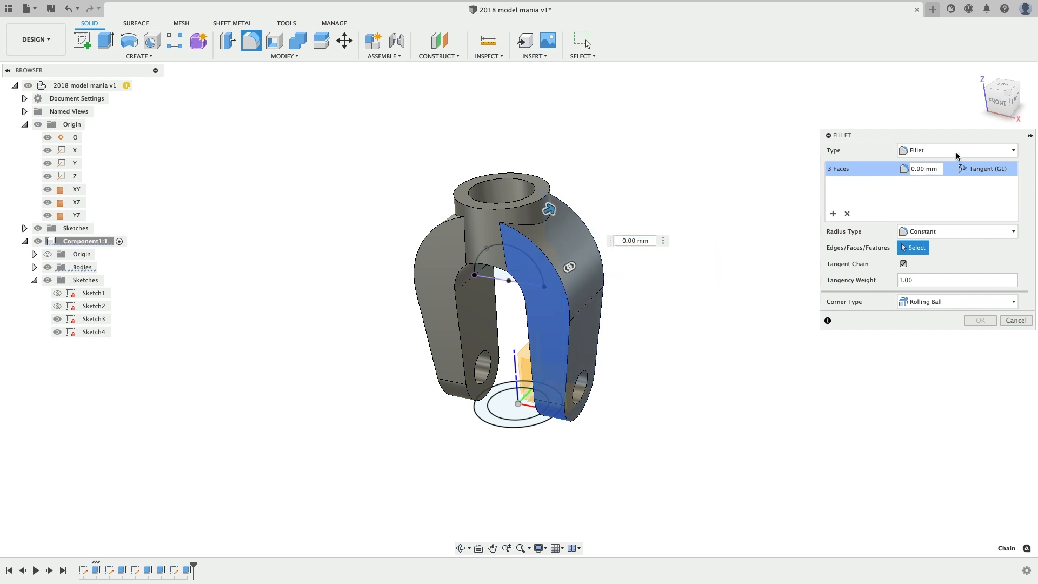
{"action": "left_click", "coordinate": [955, 153]}
{"action": "key", "text": "Escape"}
{"action": "key", "text": "Escape"}
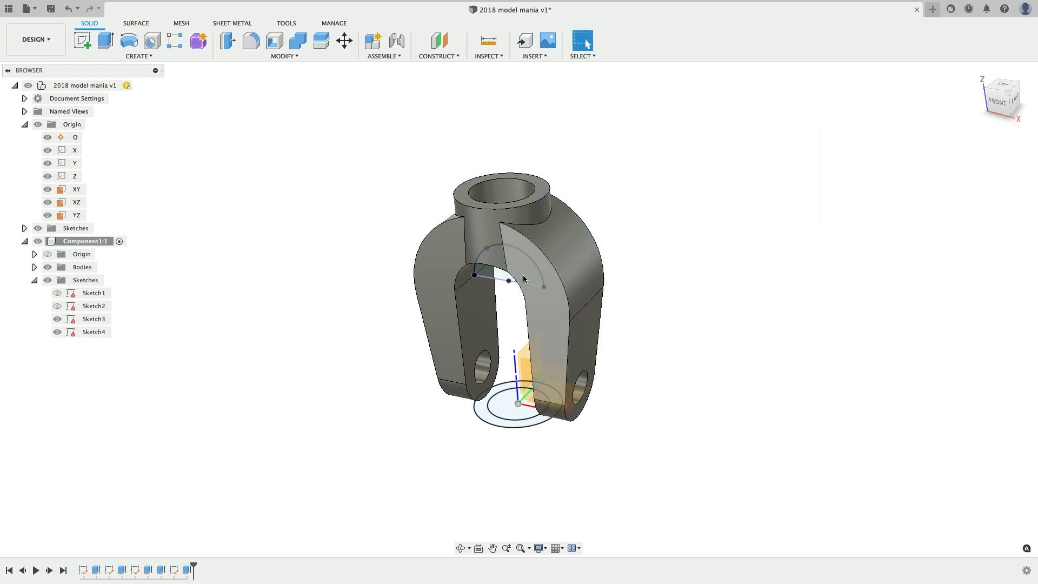
- Start a 2 mm fillet on the outer edges of one fork arm, including where it meets the shaft
{"action": "left_click", "coordinate": [551, 336]}
{"action": "type", "text": "f"}
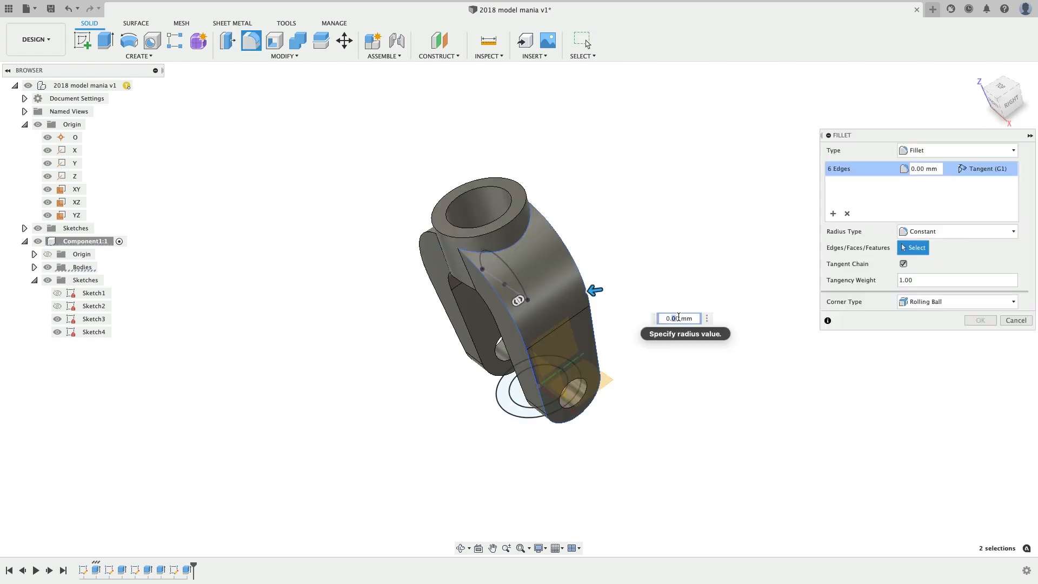
{"action": "type", "text": "2"}
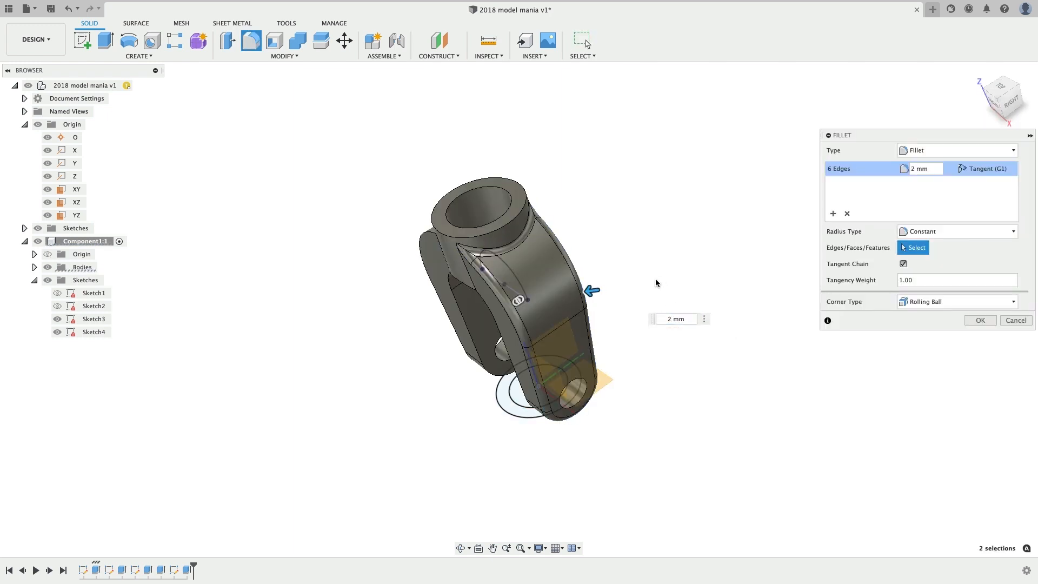
{"action": "middle_click_drag", "start_coordinate": [643, 348], "coordinate": [621, 341], "text": "shift"}
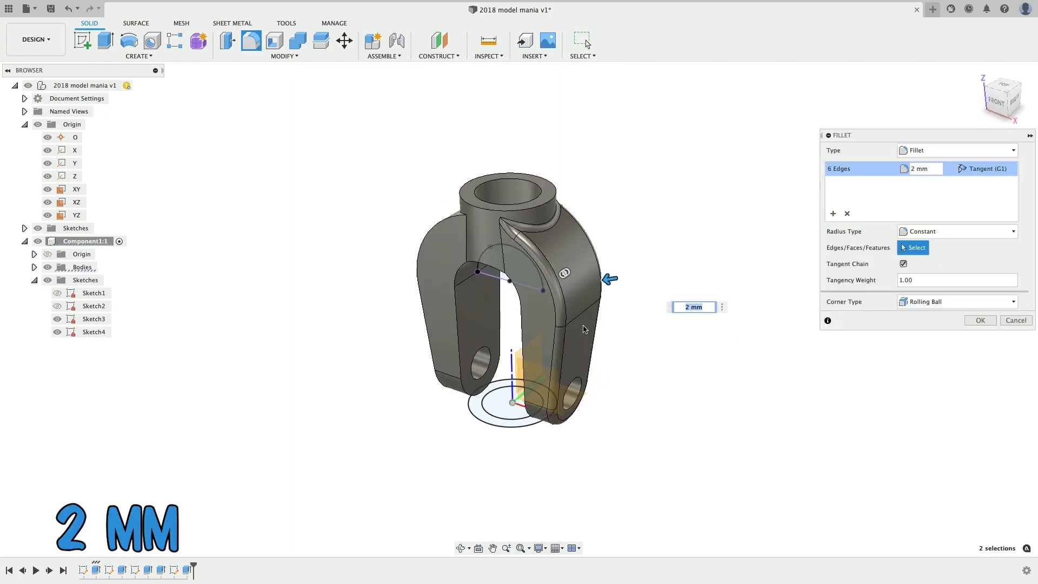
- Add the remaining front and back edges of both fork arms and their junctions with the shaft to the 2 mm fillet, and apply it
{"action": "left_click", "coordinate": [522, 325], "text": "super"}
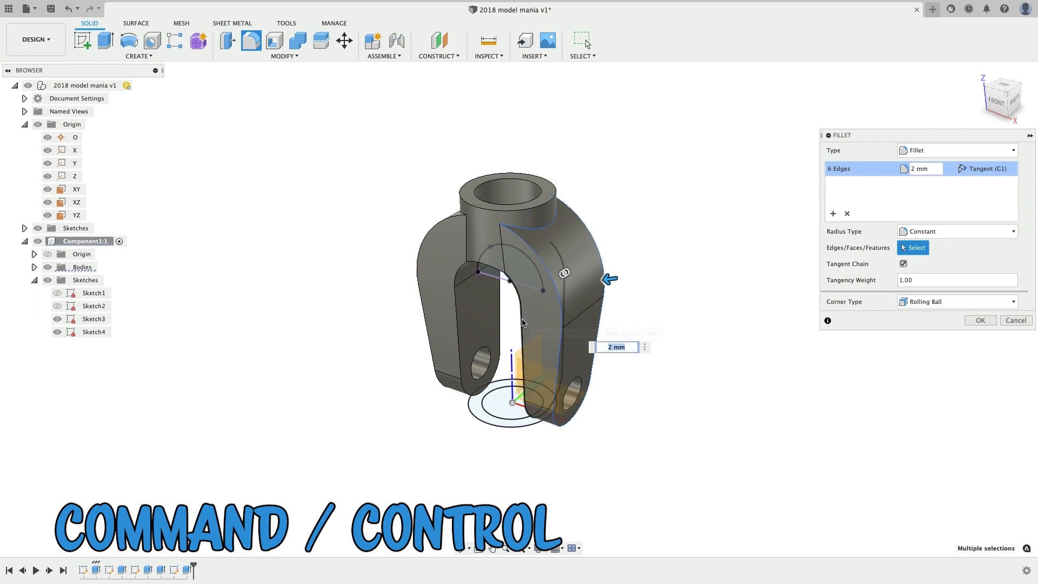
{"action": "middle_click_drag", "start_coordinate": [522, 325], "coordinate": [558, 301], "text": "shift"}
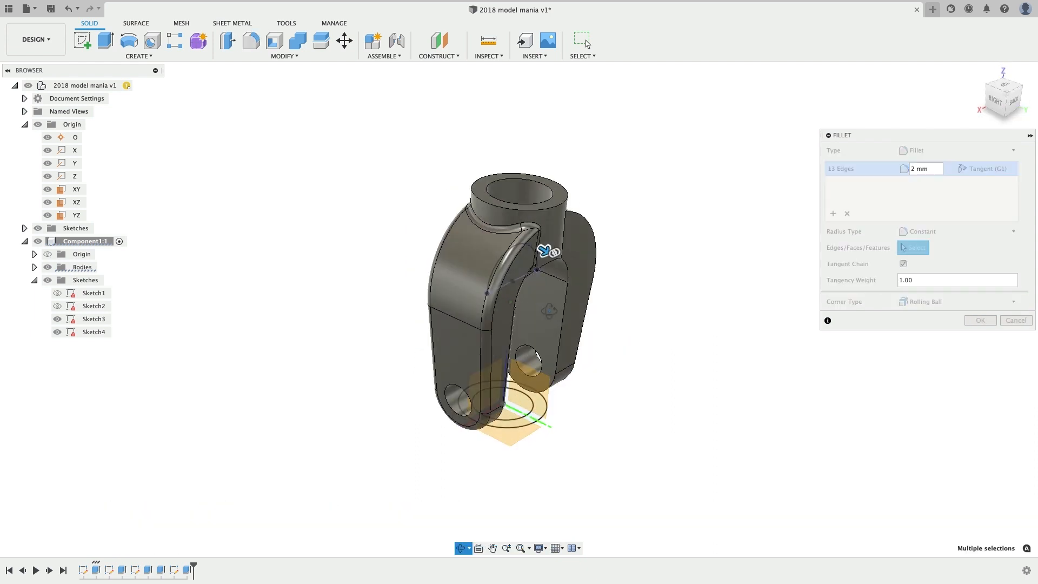
{"action": "middle_click_drag", "start_coordinate": [549, 310], "coordinate": [695, 324], "text": "shift"}
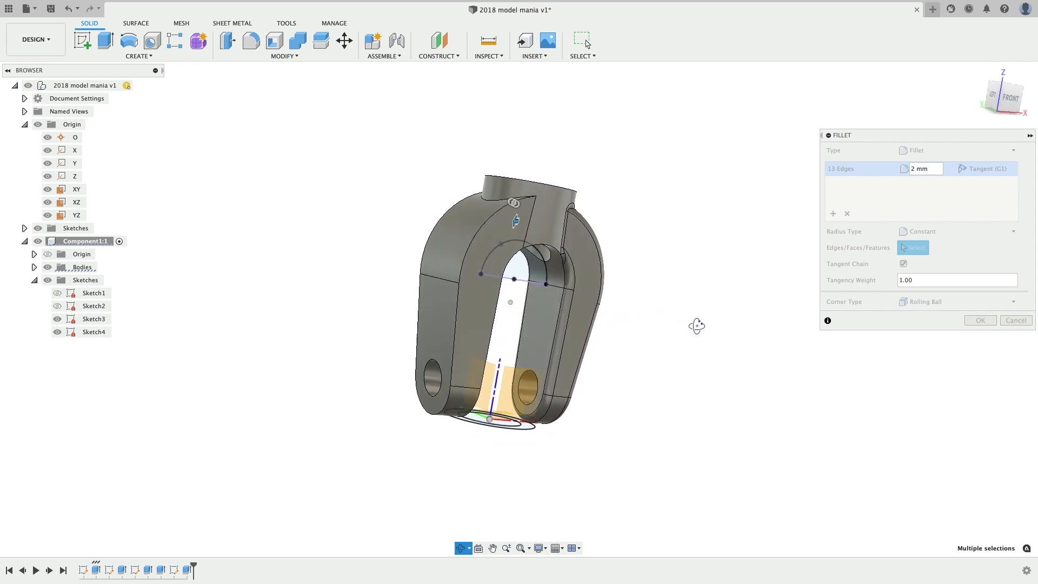
{"action": "left_click", "coordinate": [527, 227]}
{"action": "left_click", "coordinate": [492, 212]}
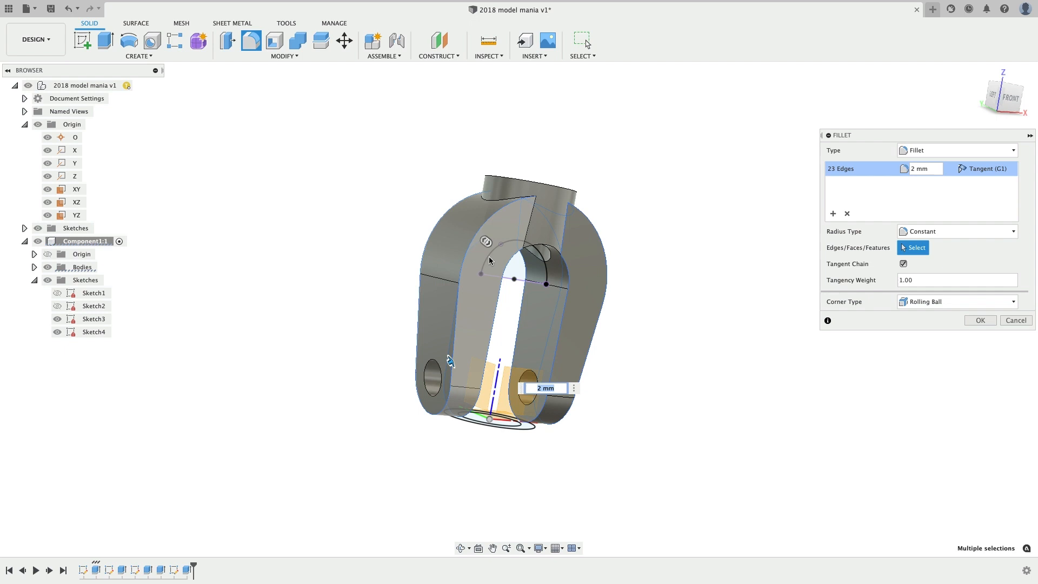
{"action": "left_click", "coordinate": [503, 200]}
{"action": "left_click", "coordinate": [531, 216]}
{"action": "middle_click_drag", "start_coordinate": [492, 221], "coordinate": [508, 234], "text": "shift"}
{"action": "left_click", "coordinate": [512, 225]}
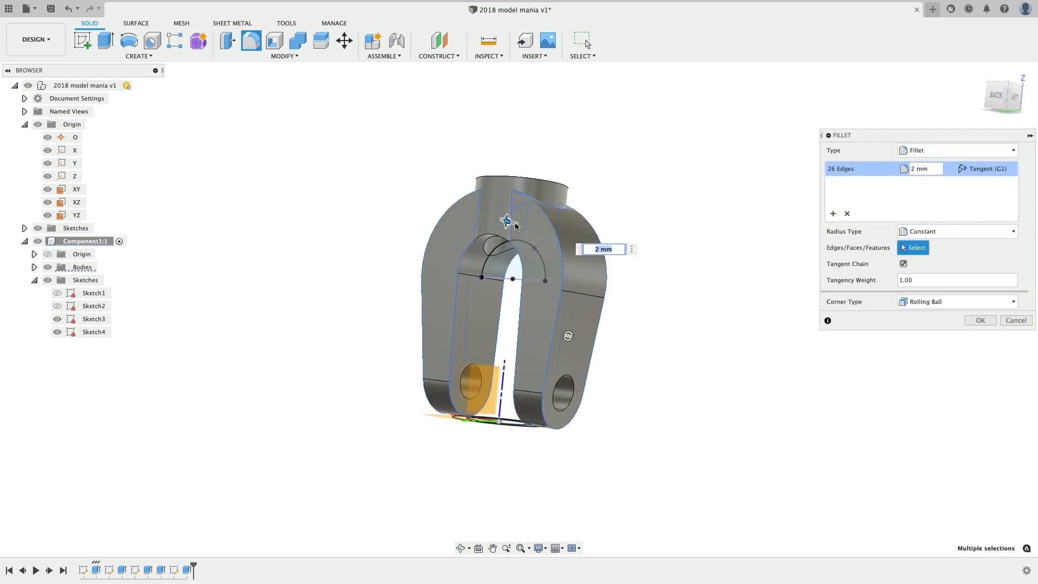
{"action": "mouse_move", "coordinate": [688, 353]}
{"action": "middle_mouse_down", "text": "shift"}
{"action": "mouse_move", "coordinate": [636, 364]}
{"action": "mouse_move", "coordinate": [612, 332]}
{"action": "mouse_move", "coordinate": [607, 348]}
{"action": "mouse_move", "coordinate": [524, 352]}
{"action": "mouse_move", "coordinate": [522, 327]}
{"action": "mouse_move", "coordinate": [562, 338]}
{"action": "mouse_move", "coordinate": [614, 332]}
{"action": "mouse_move", "coordinate": [602, 345]}
{"action": "mouse_move", "coordinate": [629, 353]}
{"action": "mouse_move", "coordinate": [674, 338]}
{"action": "mouse_move", "coordinate": [690, 355]}
{"action": "mouse_move", "coordinate": [679, 368]}
{"action": "mouse_move", "coordinate": [669, 361]}
{"action": "middle_mouse_up", "text": "shift"}
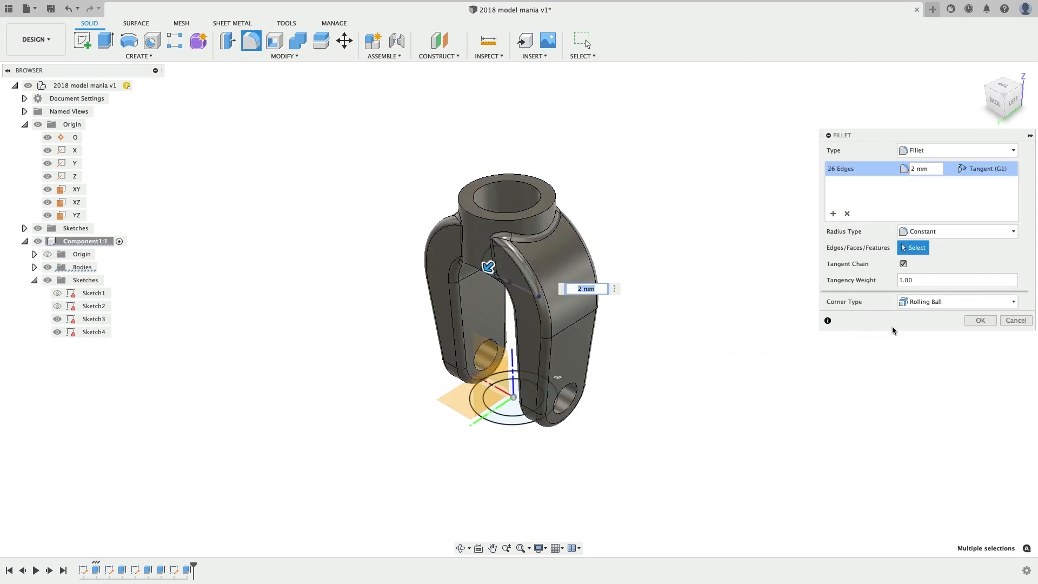
{"action": "left_click", "coordinate": [992, 320]}
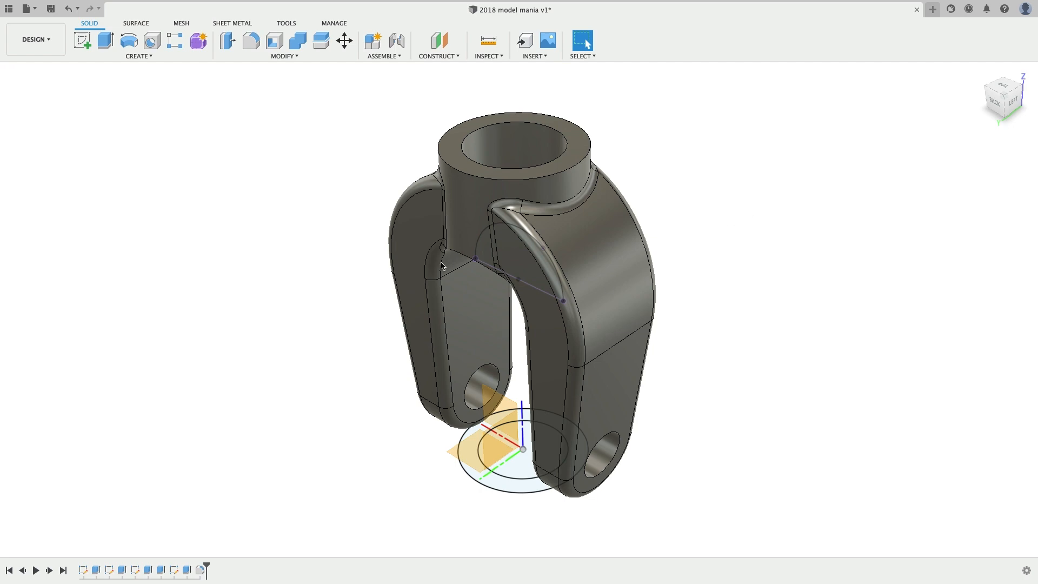
- Fillet the curved edge chain where the shaft meets the underside of the fork's inner arch
{"action": "middle_click_drag", "start_coordinate": [442, 266], "coordinate": [498, 198], "text": "shift"}
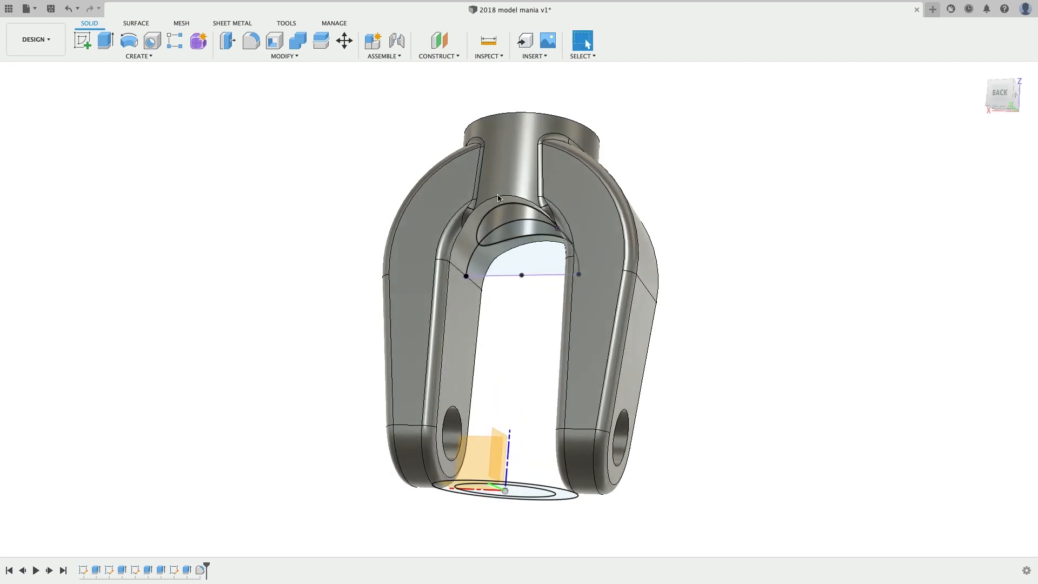
{"action": "right_click", "coordinate": [778, 208]}
{"action": "left_click", "coordinate": [779, 206]}
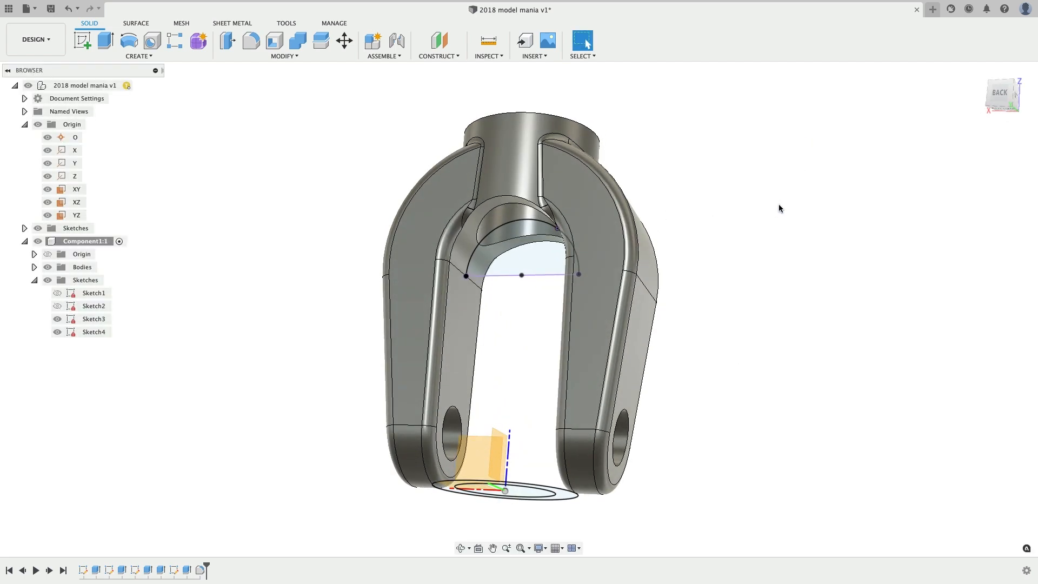
{"action": "left_click", "coordinate": [251, 42]}
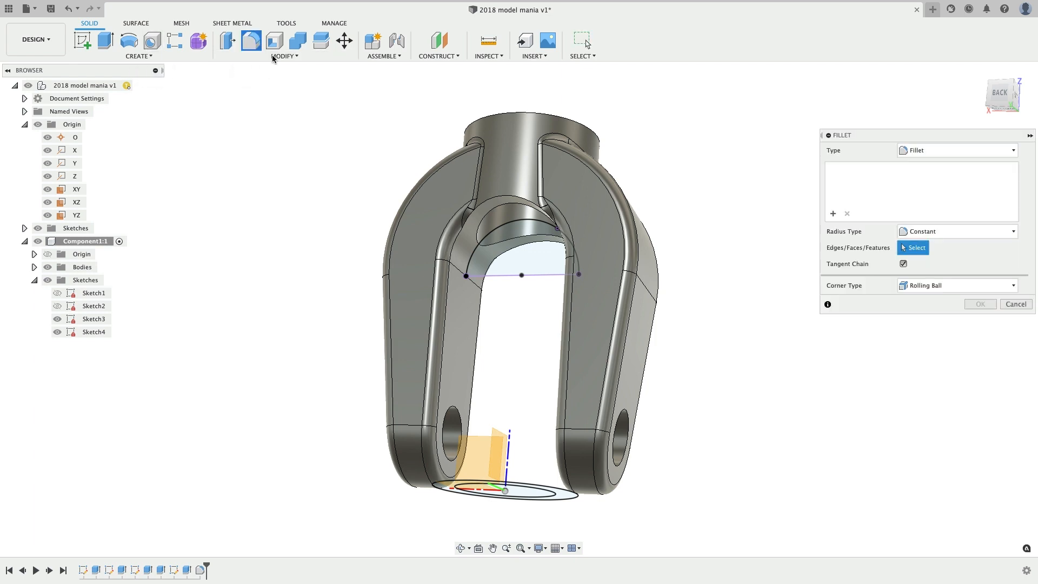
{"action": "left_click", "coordinate": [502, 199]}
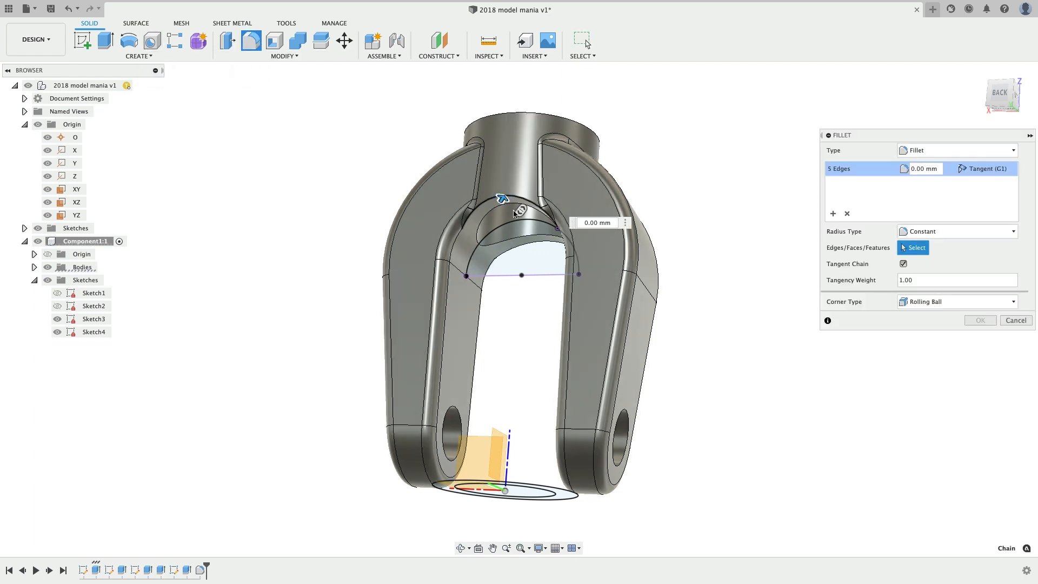
{"action": "middle_click_drag", "start_coordinate": [527, 251], "coordinate": [544, 286], "text": "shift"}
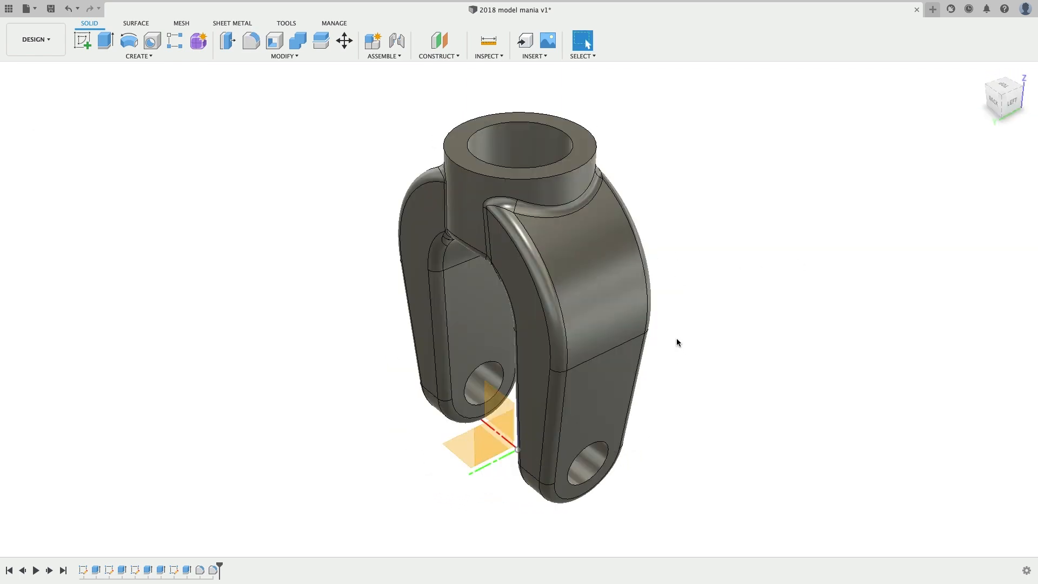
- Roll the design history back to just after the second extrusion, before the shaft sketch
{"action": "mouse_move", "coordinate": [685, 348]}
{"action": "middle_mouse_down", "text": "shift"}
{"action": "mouse_move", "coordinate": [706, 348]}
{"action": "mouse_move", "coordinate": [691, 353]}
{"action": "middle_mouse_up", "text": "shift"}
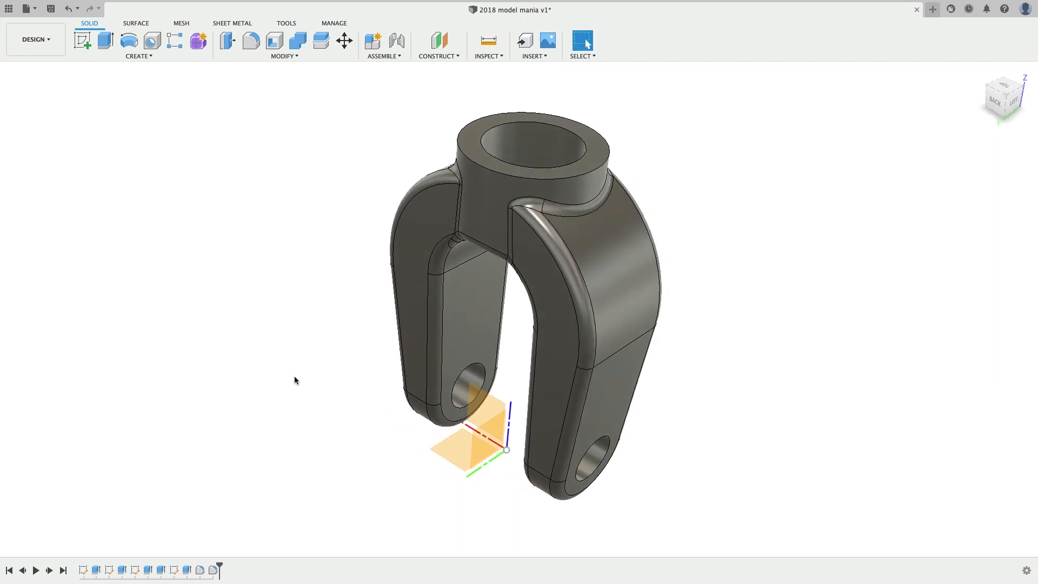
{"action": "left_click", "coordinate": [267, 439]}
{"action": "left_click_drag", "start_coordinate": [219, 564], "coordinate": [129, 566]}
{"action": "middle_click_drag", "start_coordinate": [291, 403], "coordinate": [286, 380], "text": "shift"}
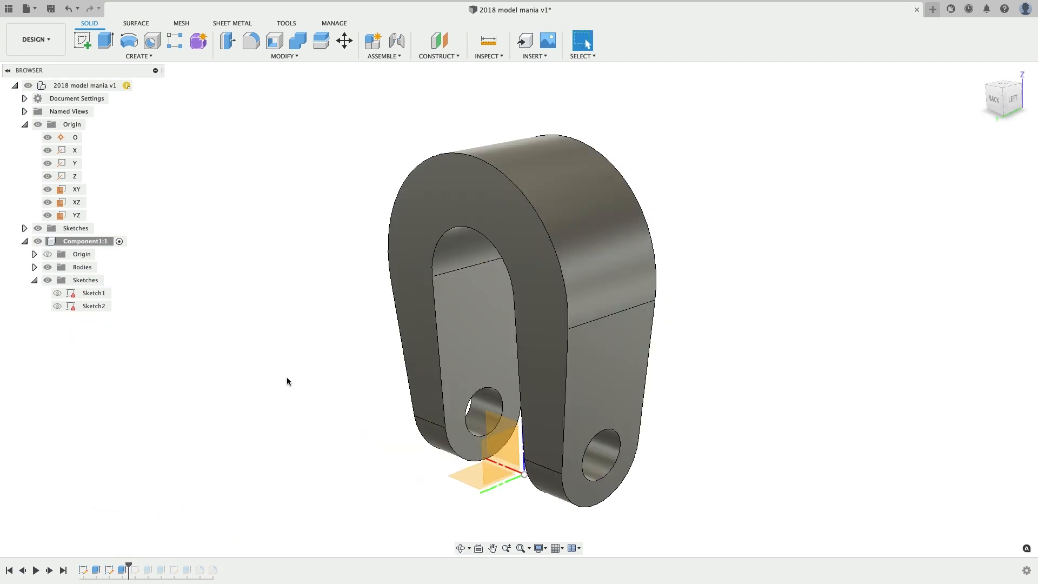
{"action": "middle_click_drag", "start_coordinate": [477, 290], "coordinate": [523, 271], "text": "shift"}
{"action": "left_click", "coordinate": [502, 255]}
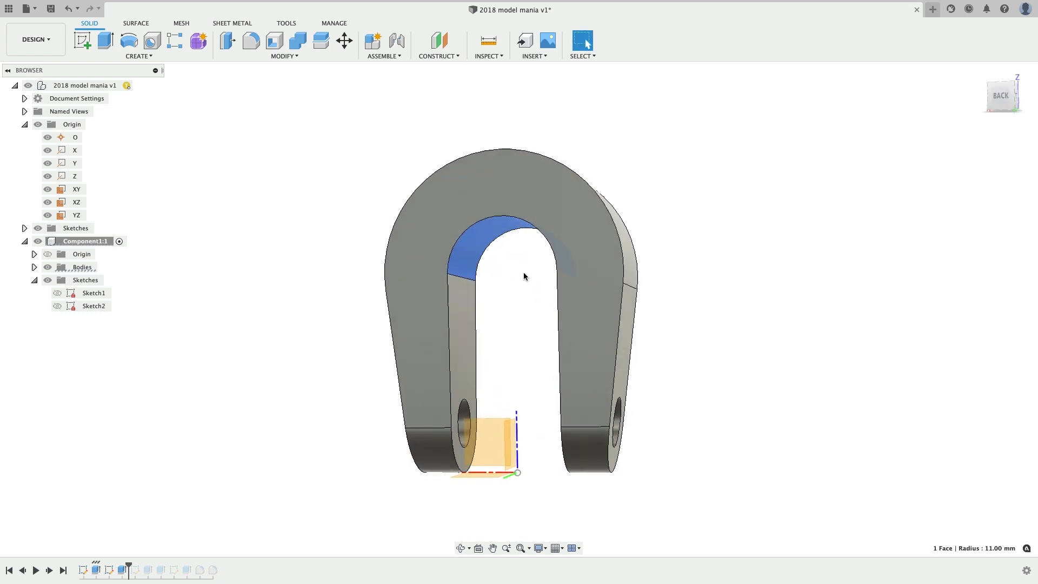
{"action": "middle_click_drag", "start_coordinate": [621, 169], "coordinate": [609, 188], "text": "shift"}
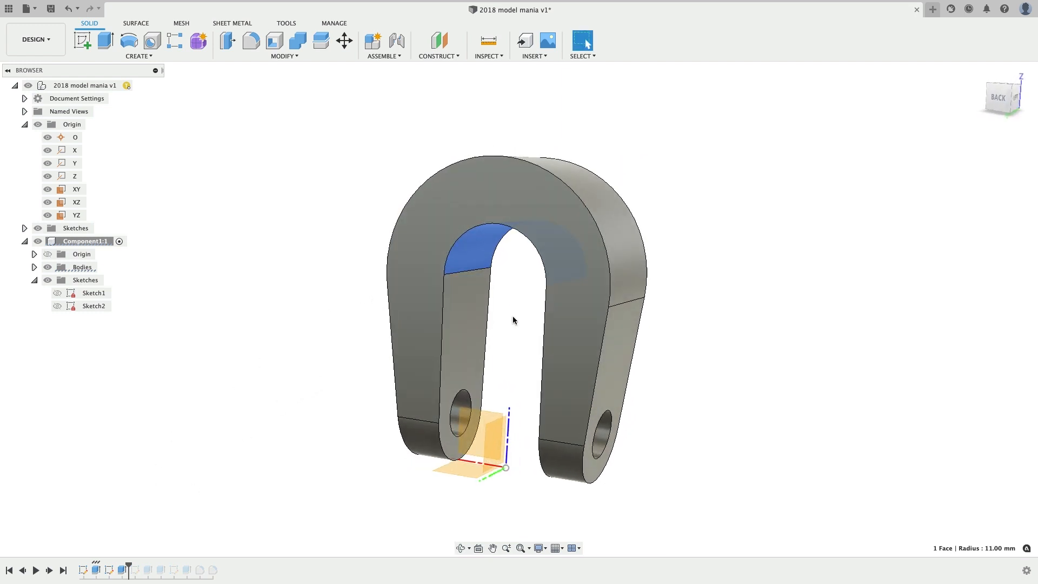
{"action": "key", "text": "q"}
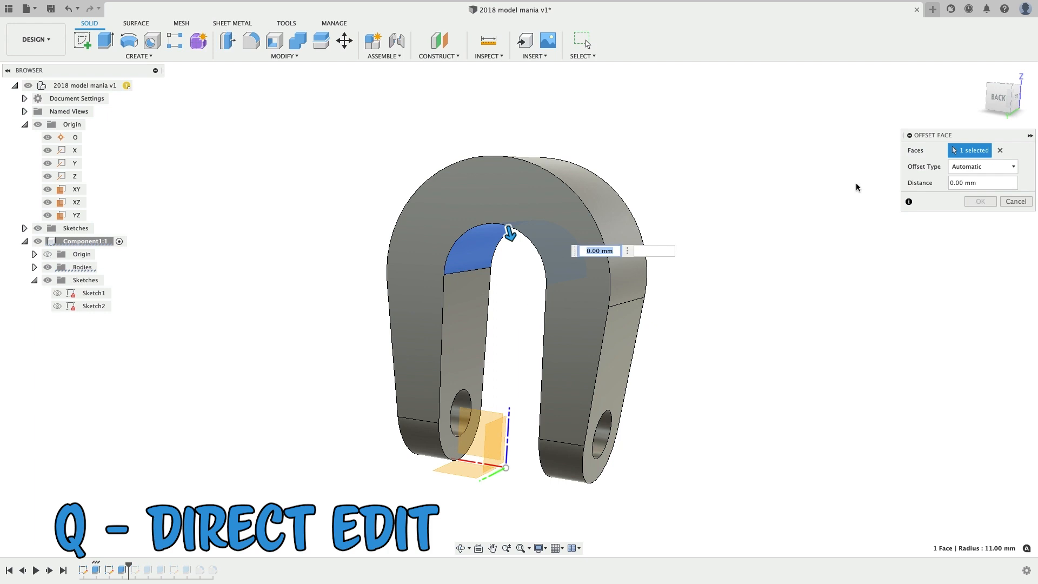
{"action": "left_click", "coordinate": [965, 170]}
{"action": "left_click", "coordinate": [966, 189]}
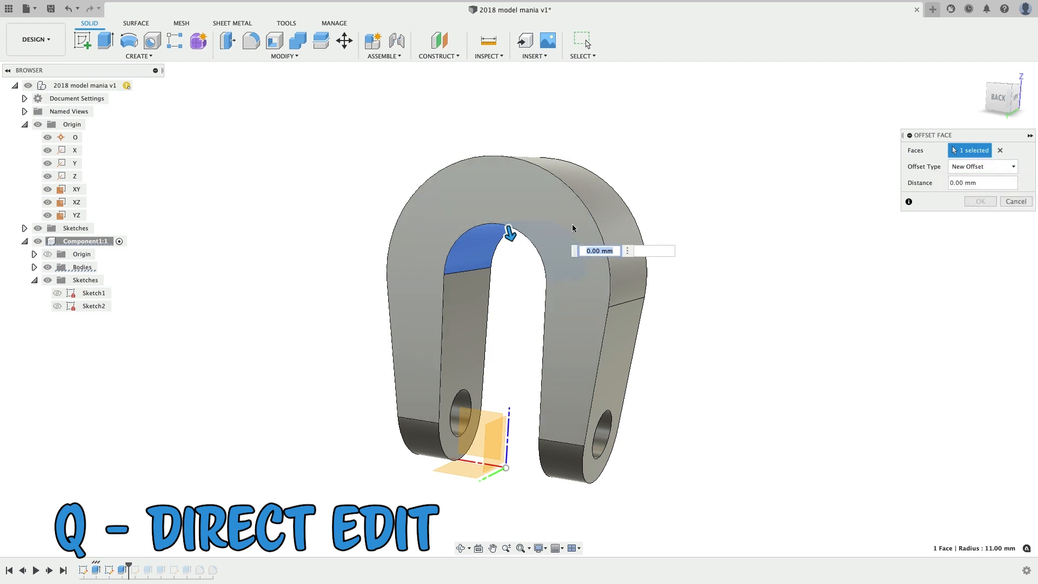
{"action": "left_click_drag", "start_coordinate": [509, 247], "coordinate": [509, 264]}
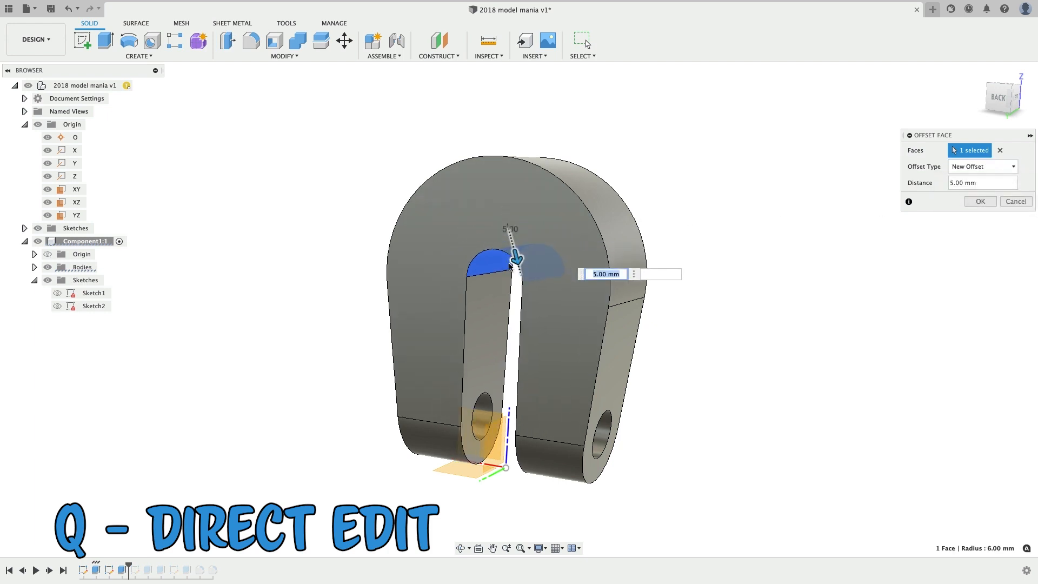
{"action": "key", "text": "Escape"}
- Move the fork's inner arch face 8 mm toward the open end of the legs using Move/Copy on faces
{"action": "middle_click_drag", "start_coordinate": [570, 252], "coordinate": [698, 209], "text": "shift"}
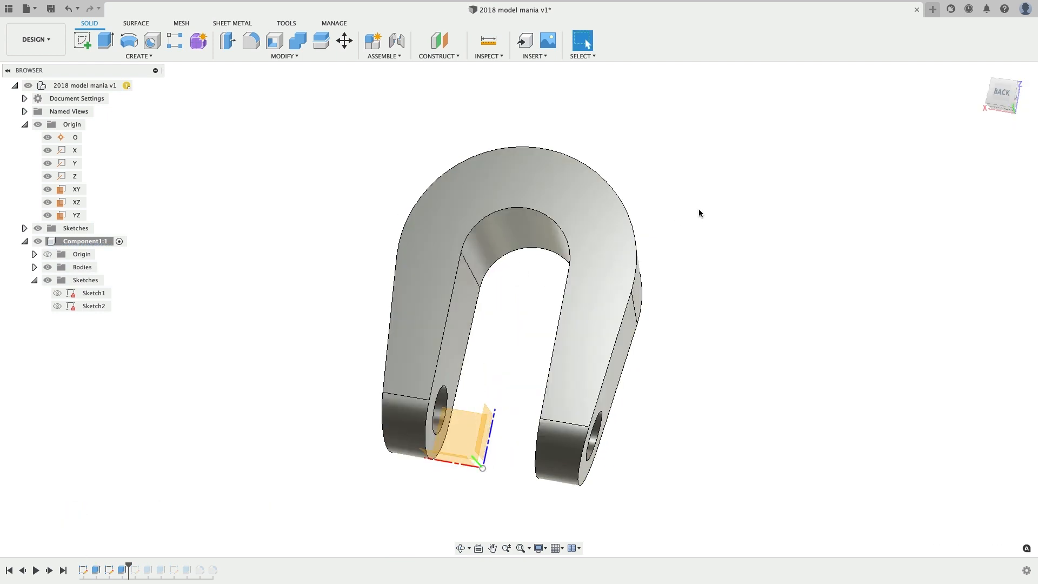
{"action": "type", "text": "smove"}
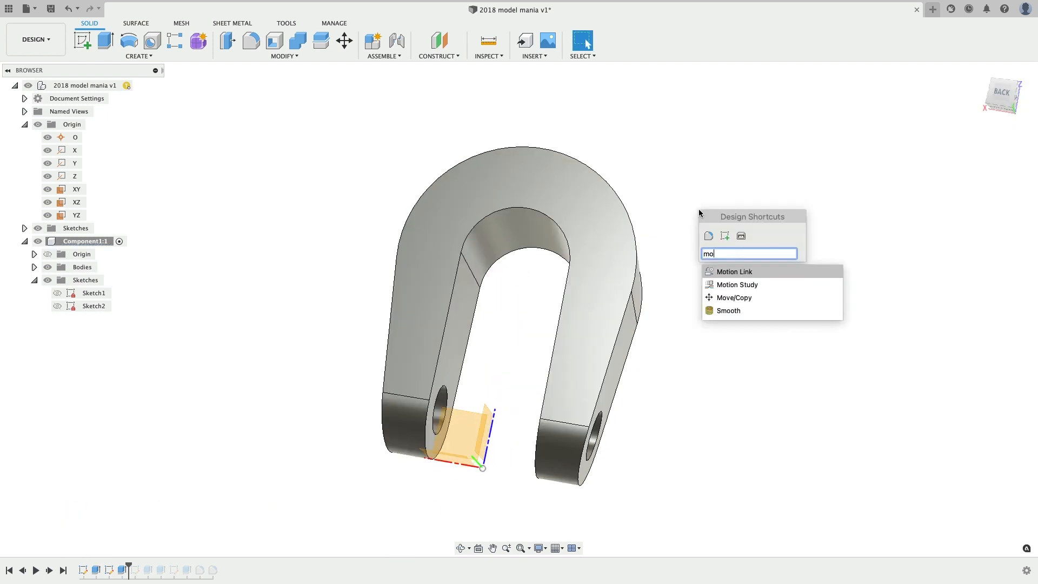
{"action": "key", "text": "Return"}
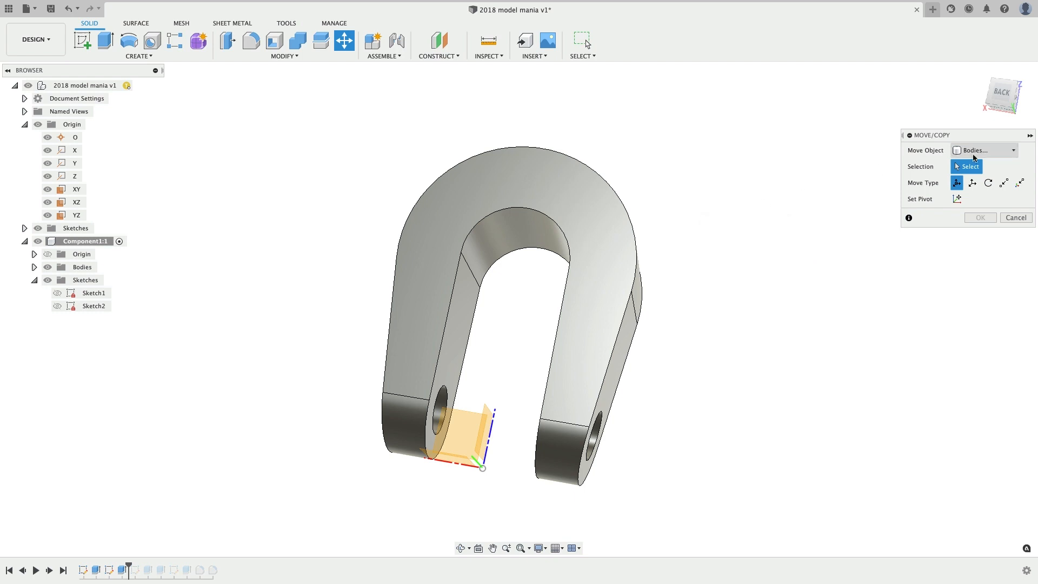
{"action": "left_click", "coordinate": [974, 153]}
{"action": "left_click", "coordinate": [971, 187]}
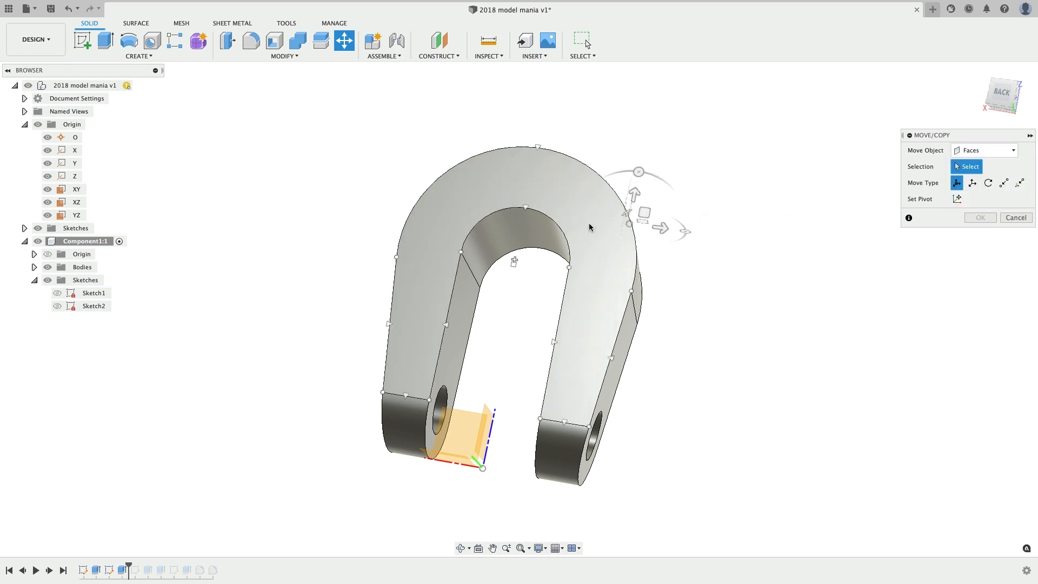
{"action": "left_click", "coordinate": [544, 236]}
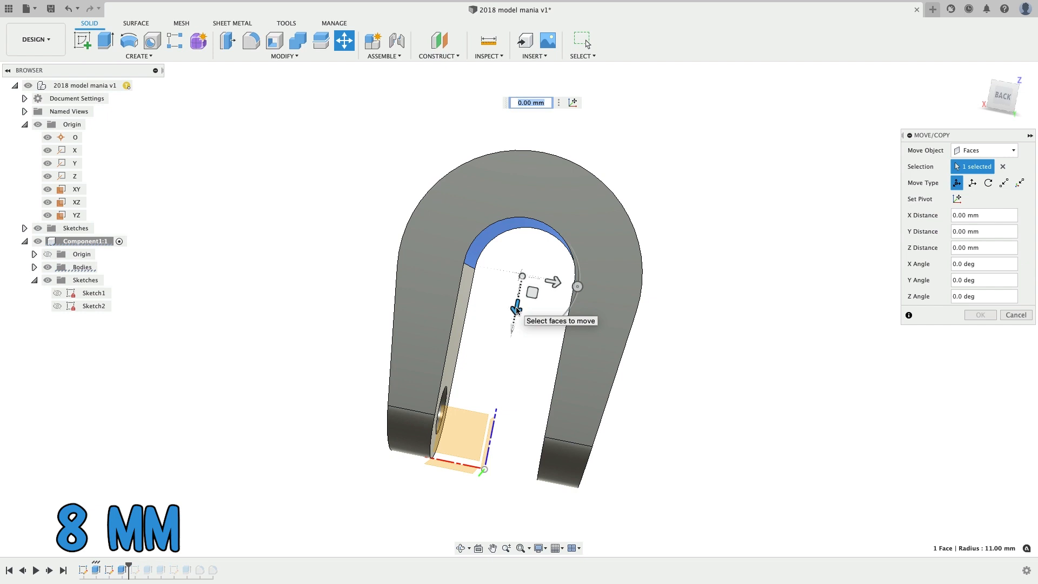
{"action": "left_click_drag", "start_coordinate": [518, 306], "coordinate": [508, 346]}
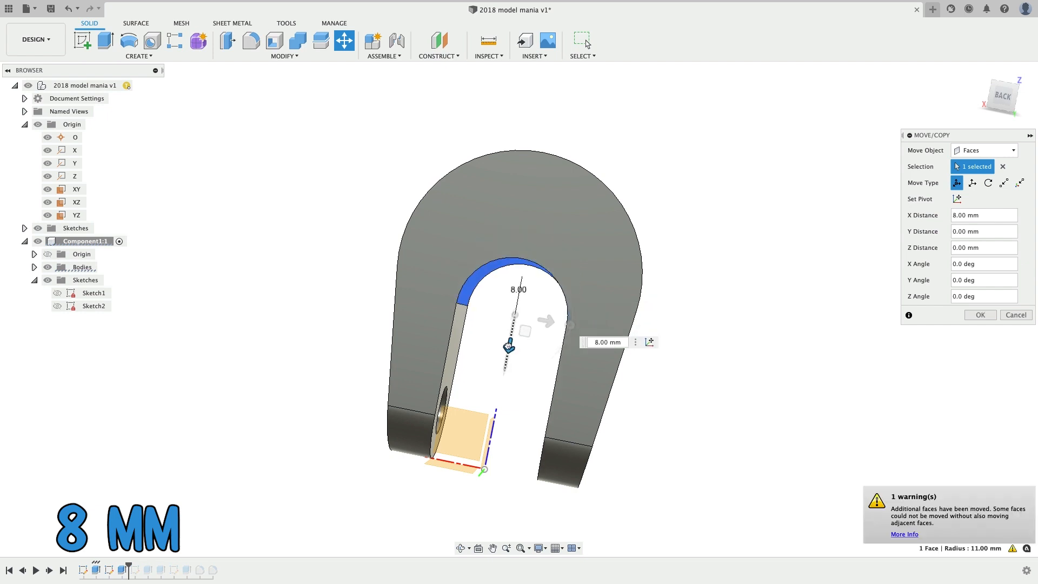
{"action": "key", "text": "Return"}
- Shell the fork body inward to a 5 mm thickness, removing the outer arch face and the outer leg faces, with tangent chaining off
{"action": "middle_click_drag", "start_coordinate": [695, 327], "coordinate": [738, 306], "text": "shift"}
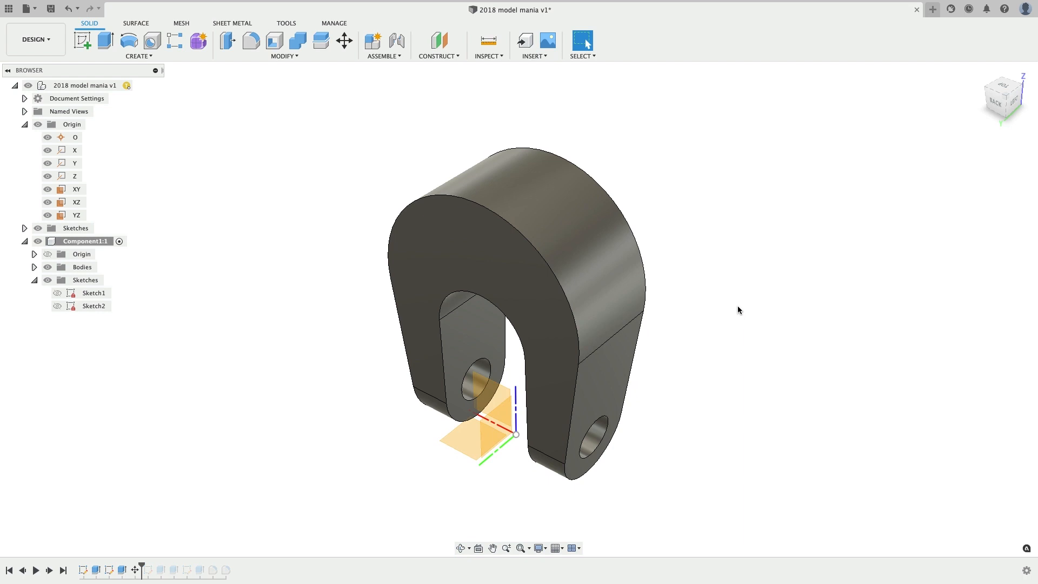
{"action": "type", "text": "sshell"}
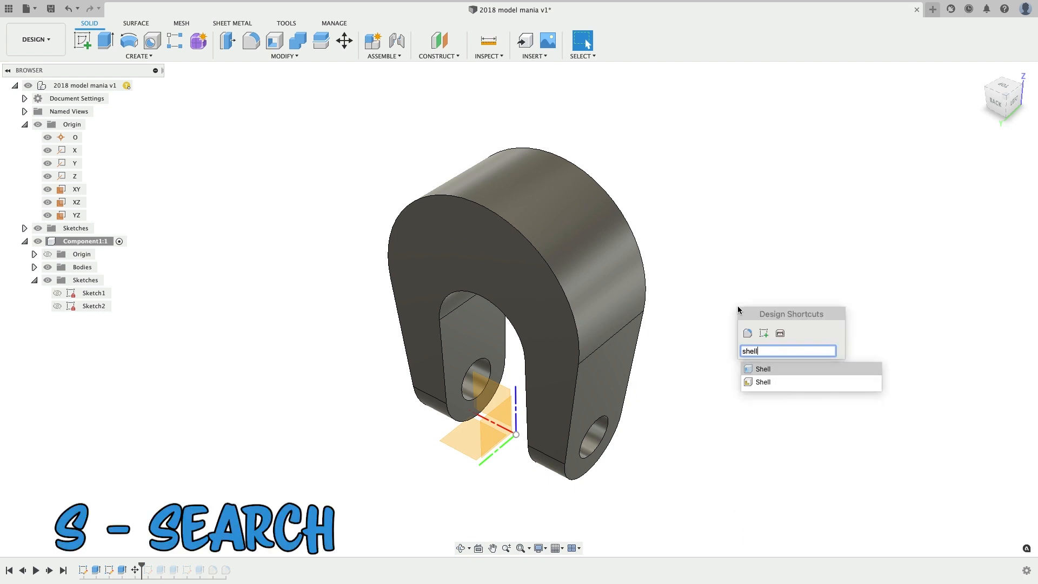
{"action": "key", "text": "Return"}
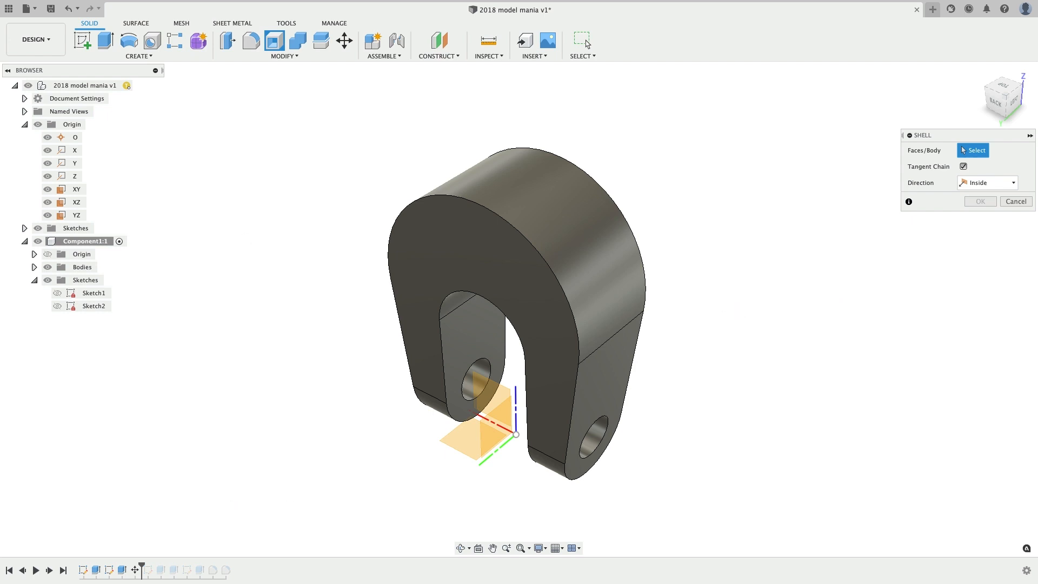
{"action": "left_click", "coordinate": [578, 207]}
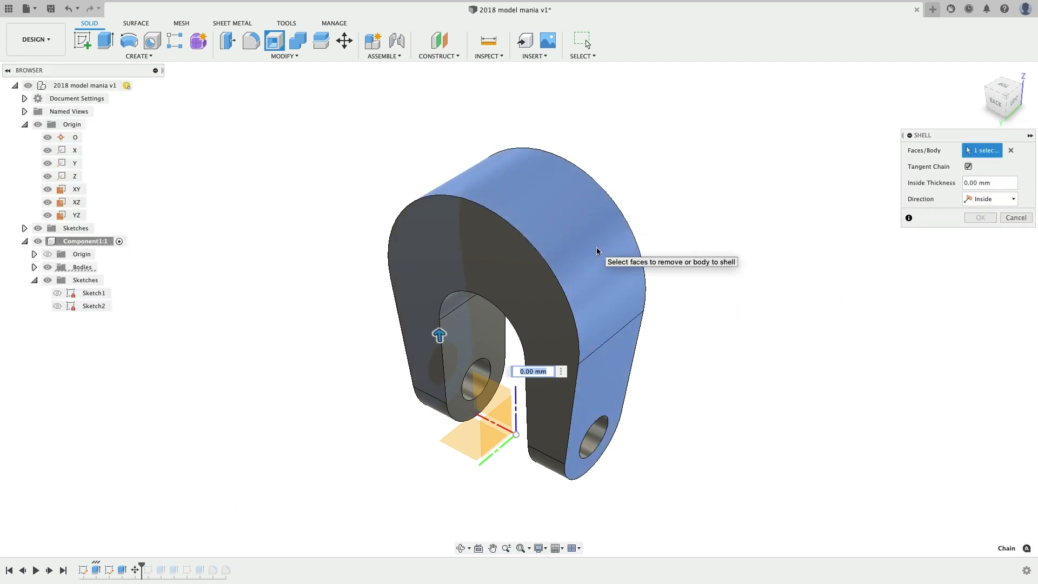
{"action": "mouse_move", "coordinate": [596, 248]}
{"action": "middle_mouse_down", "text": "shift"}
{"action": "mouse_move", "coordinate": [690, 243]}
{"action": "mouse_move", "coordinate": [599, 245]}
{"action": "middle_mouse_up", "text": "shift"}
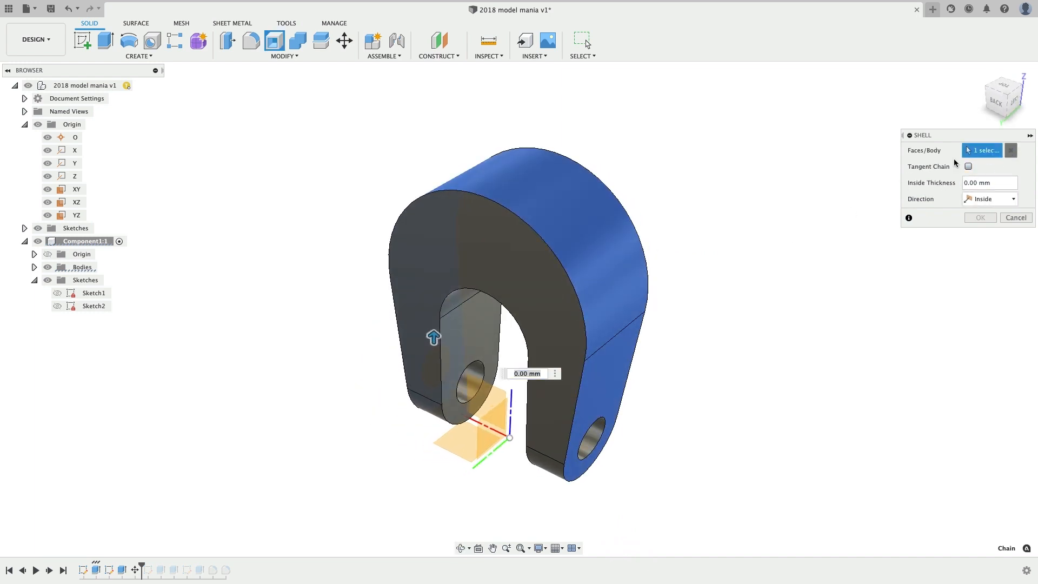
{"action": "left_click", "coordinate": [624, 245]}
{"action": "left_click", "coordinate": [622, 340]}
{"action": "middle_click_drag", "start_coordinate": [514, 258], "coordinate": [614, 266], "text": "shift"}
{"action": "left_click", "coordinate": [443, 286]}
{"action": "middle_click_drag", "start_coordinate": [699, 277], "coordinate": [622, 273], "text": "shift"}
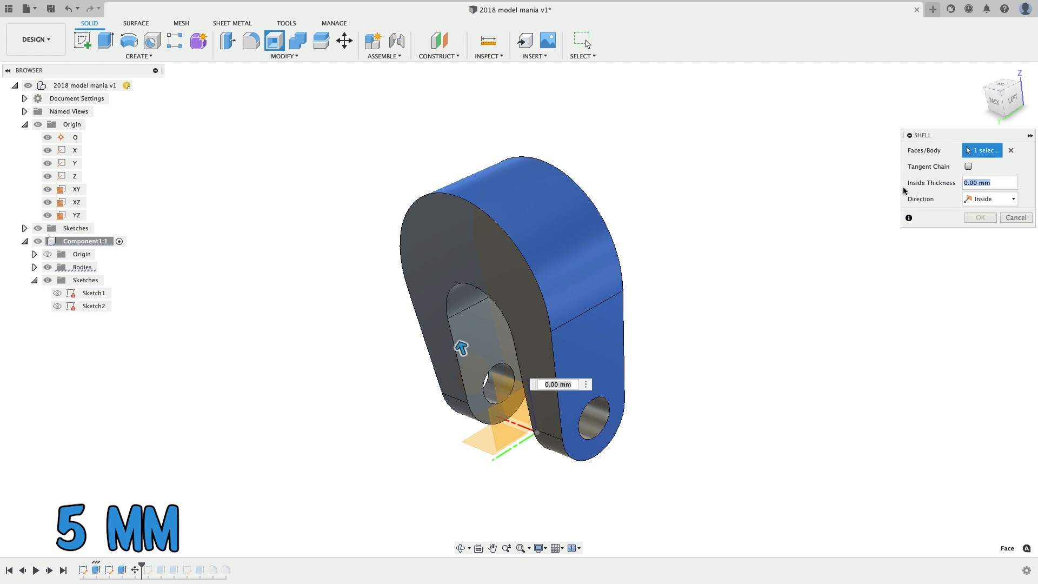
{"action": "key", "text": "Return"}
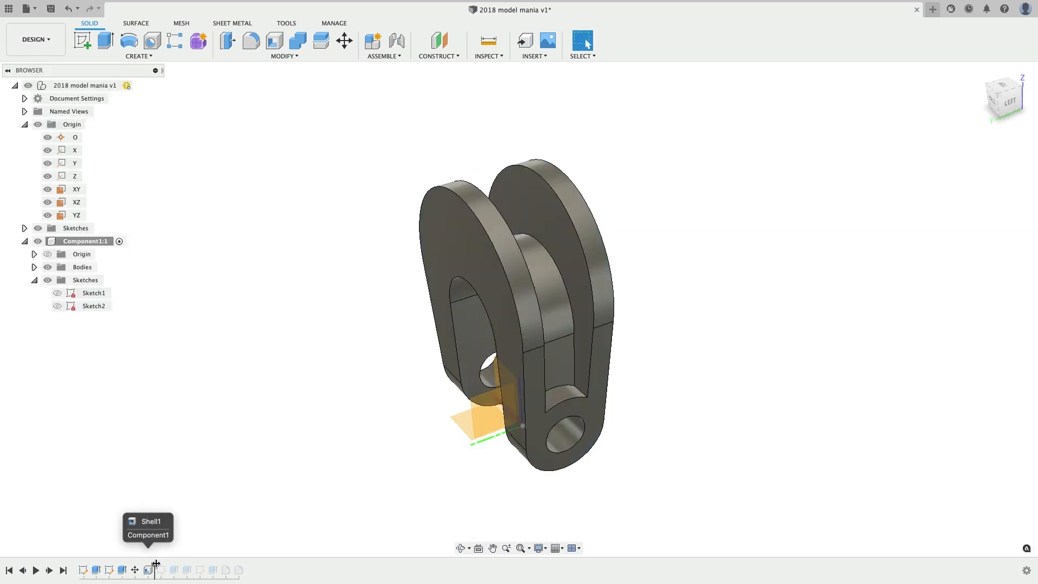
- Roll the design history forward to the end and inspect the rebuilt fork around its inner arch
{"action": "left_click_drag", "start_coordinate": [155, 568], "coordinate": [244, 567]}
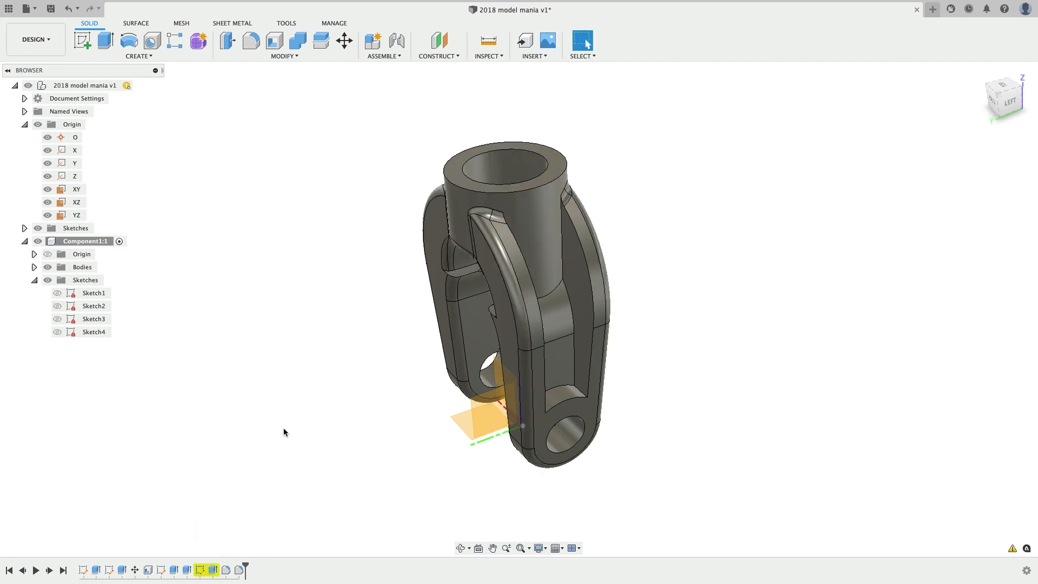
{"action": "middle_click_drag", "start_coordinate": [283, 428], "coordinate": [318, 420], "text": "shift"}
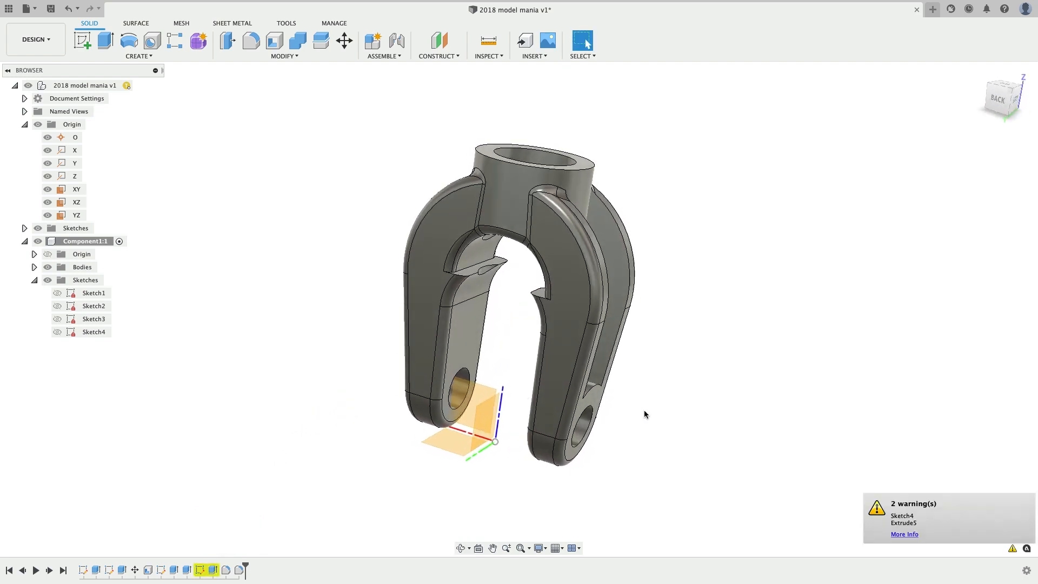
{"action": "middle_click_drag", "start_coordinate": [644, 412], "coordinate": [622, 435], "text": "shift"}
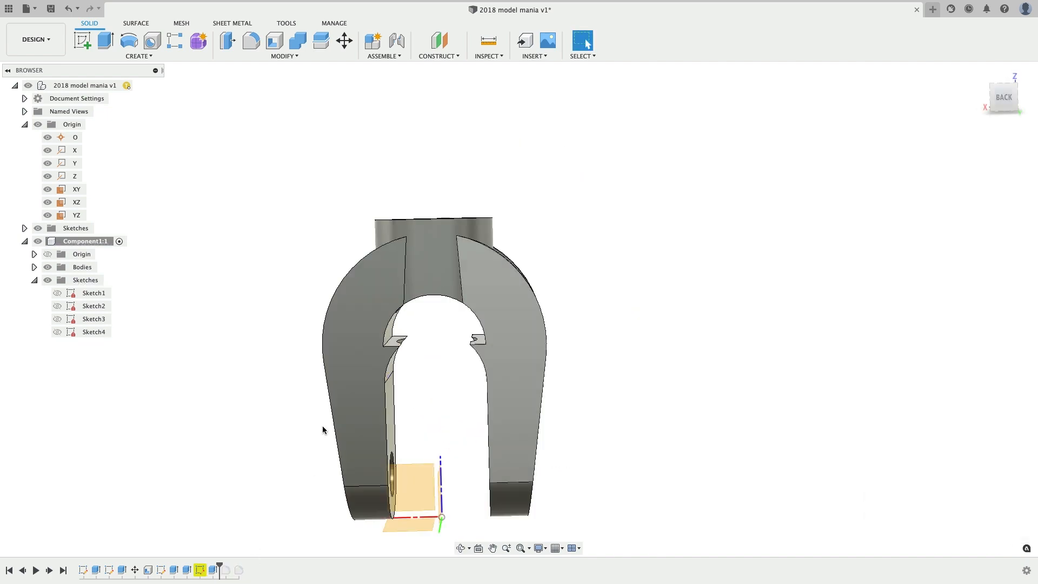
- Edit the sketch behind the inner arch cut and delete its outdated semicircular profile
{"action": "right_click", "coordinate": [200, 569]}
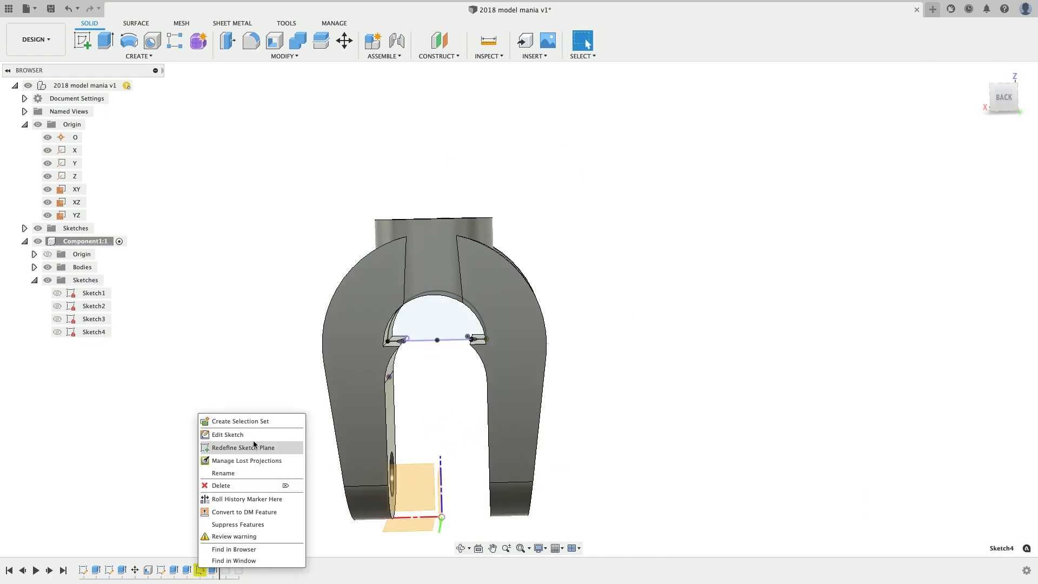
{"action": "left_click", "coordinate": [220, 431]}
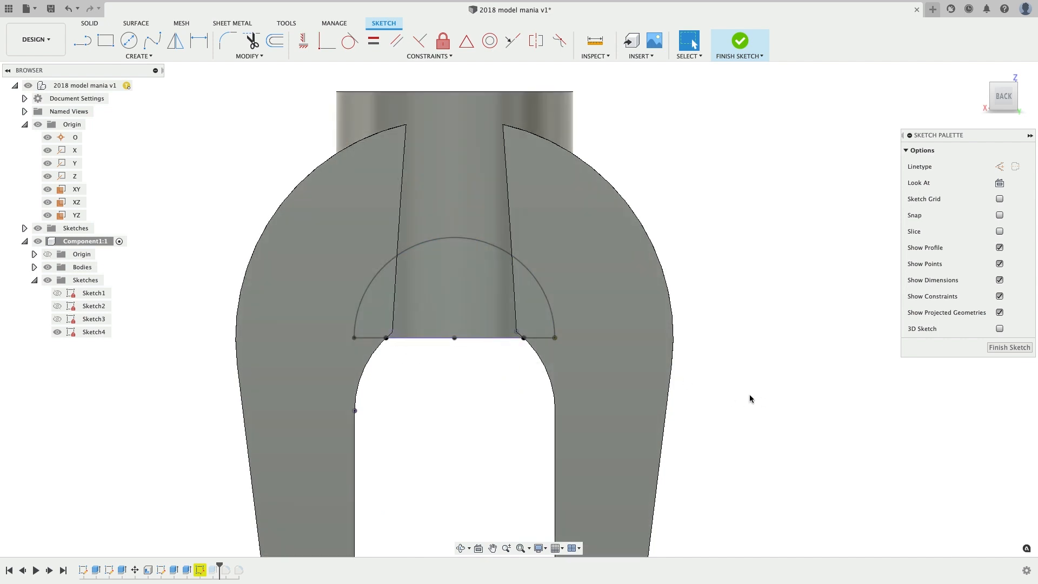
{"action": "left_click_drag", "start_coordinate": [748, 398], "coordinate": [278, 228]}
{"action": "key", "text": "Delete"}
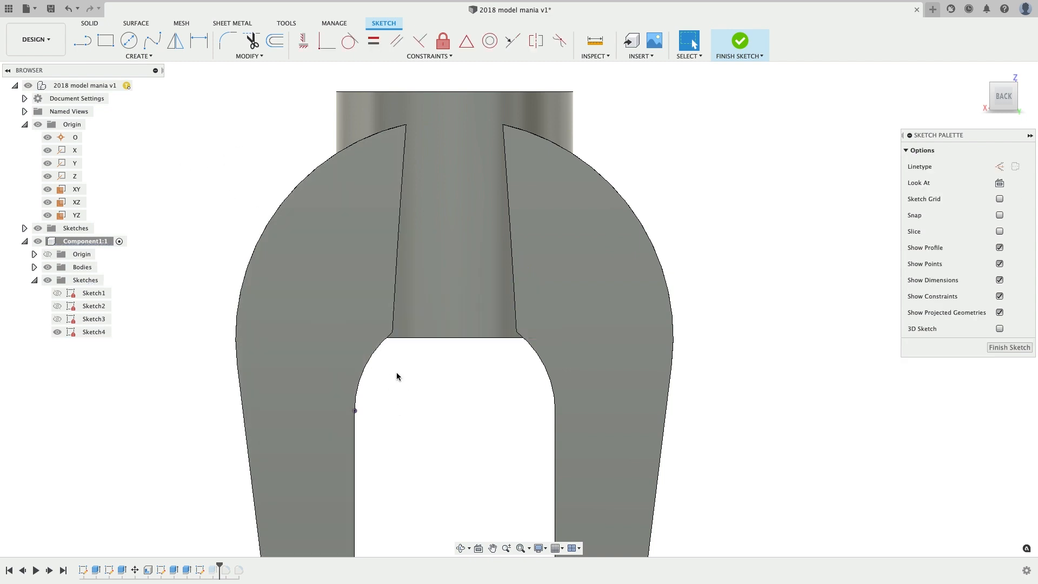
- Sketch an arc along the fork's lowered inner arch and close it with a straight line between the arc's two ends
{"action": "type", "text": "sarc"}
{"action": "key", "text": "Return"}
{"action": "left_click", "coordinate": [355, 410]}
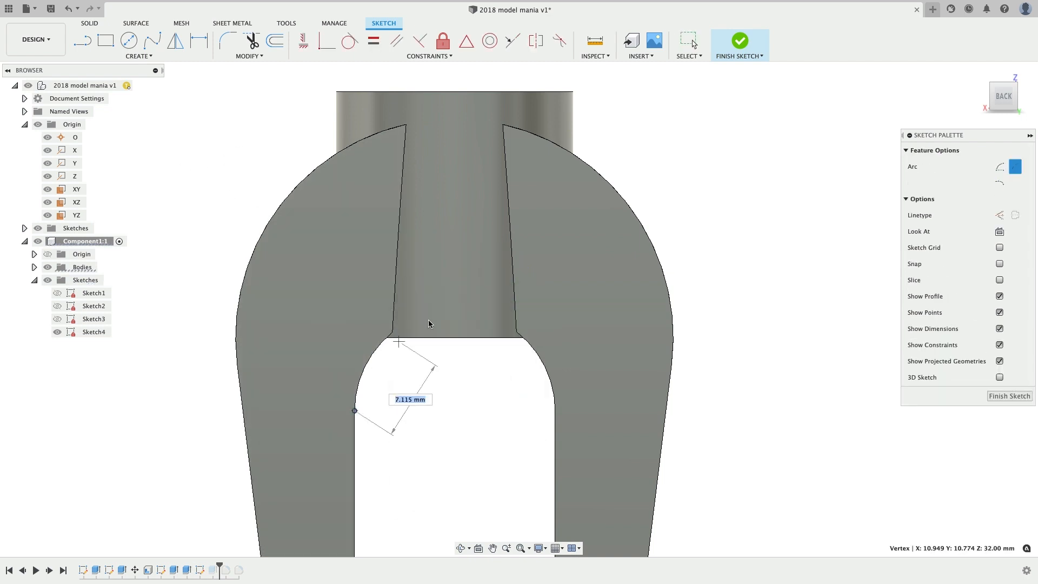
{"action": "left_click", "coordinate": [394, 334]}
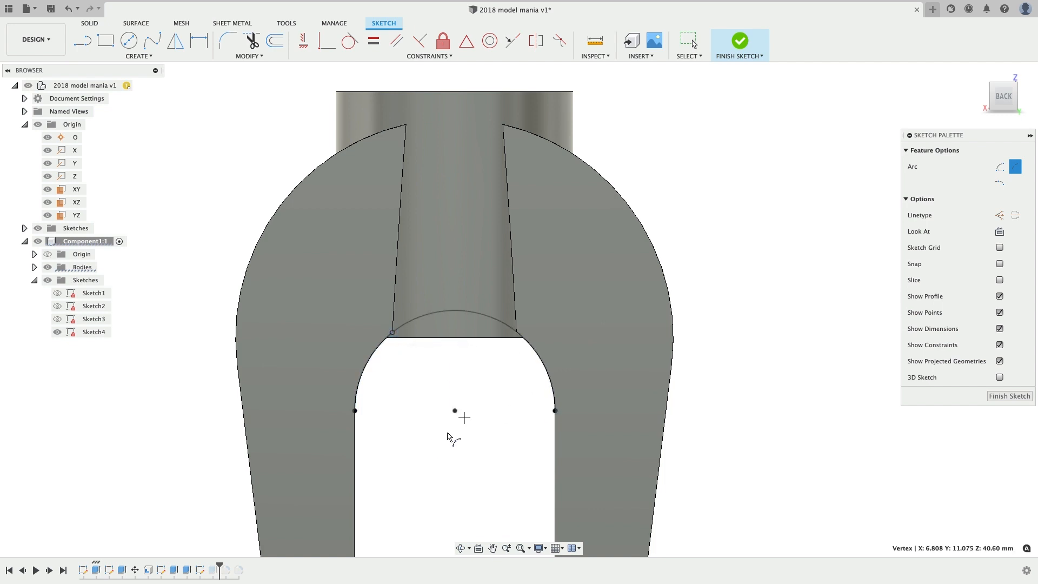
{"action": "key", "text": "Escape"}
{"action": "key", "text": "s"}
{"action": "left_click", "coordinate": [458, 457]}
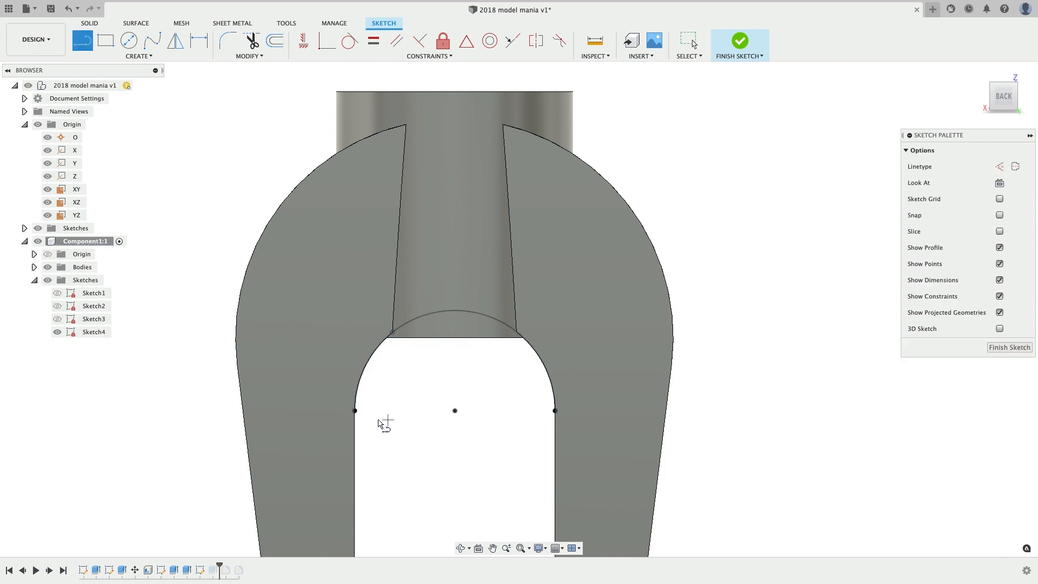
{"action": "left_click", "coordinate": [355, 410]}
{"action": "left_click", "coordinate": [556, 410]}
{"action": "key", "text": "Escape"}
- Extrude the new semicircular profile as a symmetric cut with extent All to clear the shaft from the inner arch
{"action": "scroll", "coordinate": [433, 357], "scroll_direction": "down", "scroll_amount": 5}
{"action": "middle_click_drag", "start_coordinate": [432, 351], "coordinate": [437, 364], "text": "shift"}
{"action": "key", "text": "e"}
{"action": "left_click", "coordinate": [446, 354]}
{"action": "type", "text": "50"}
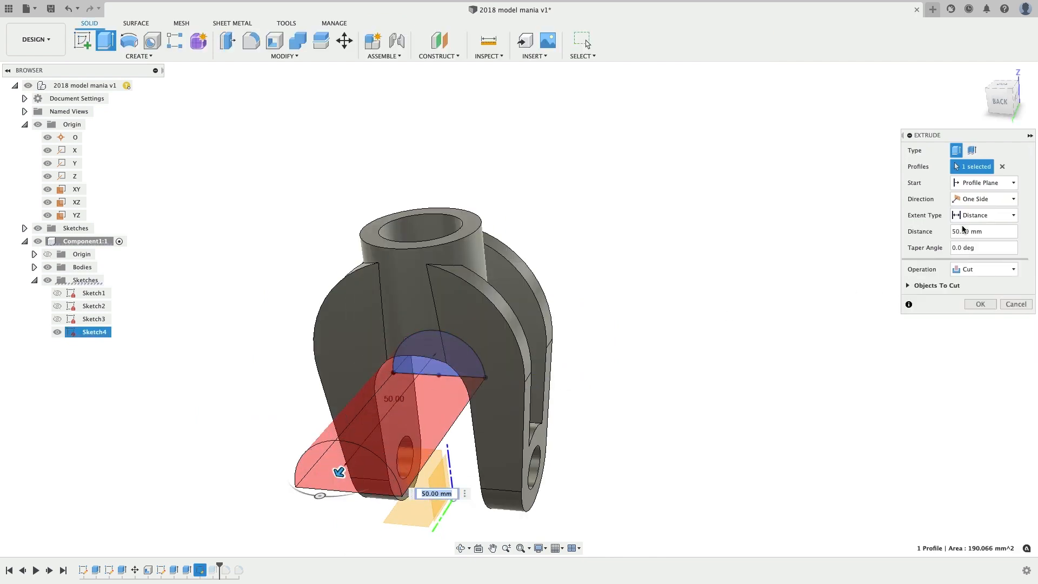
{"action": "left_click", "coordinate": [985, 199]}
{"action": "left_click", "coordinate": [987, 234]}
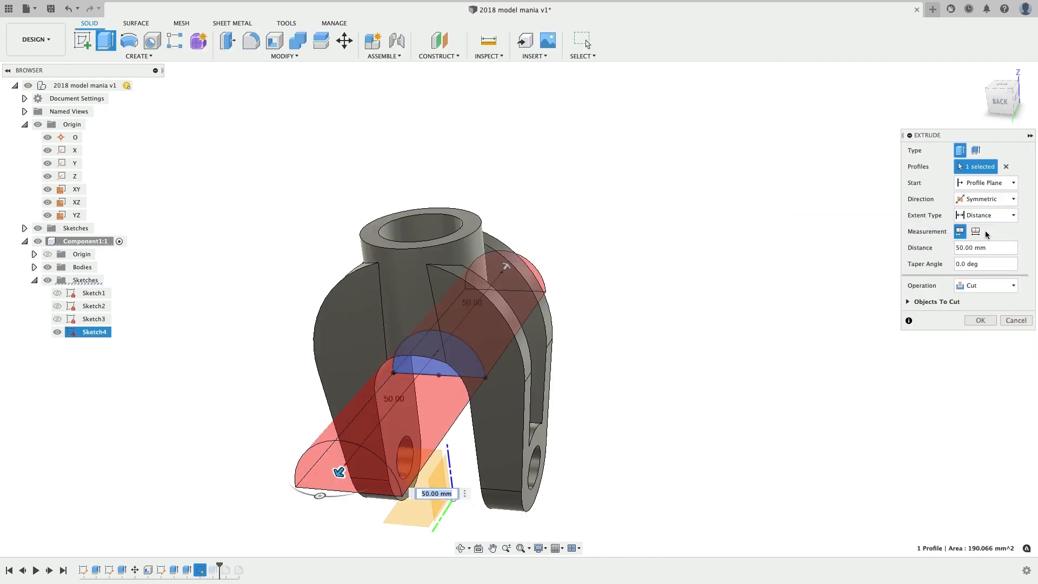
{"action": "left_click", "coordinate": [993, 216]}
{"action": "left_click", "coordinate": [988, 241]}
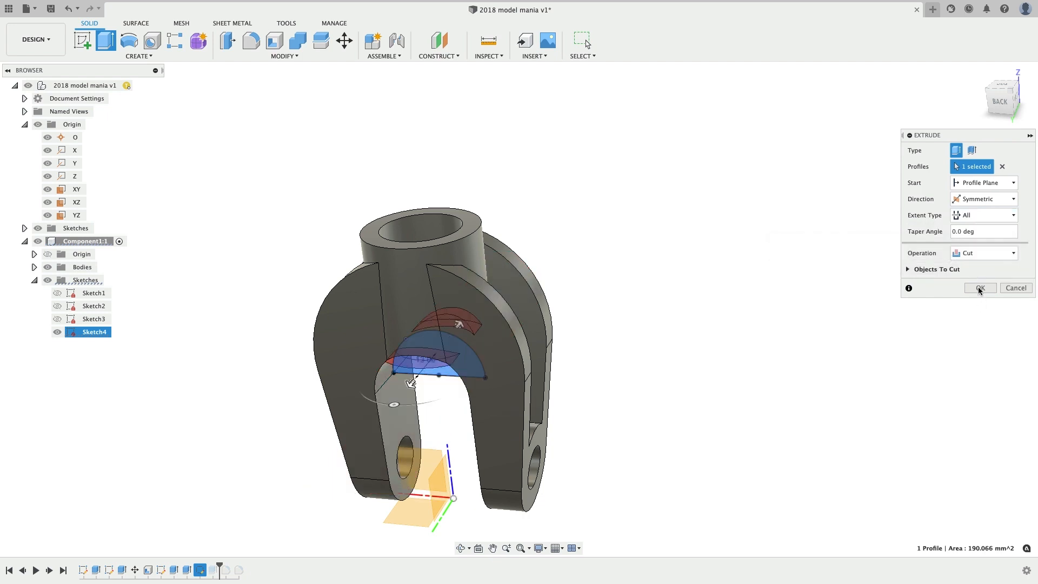
{"action": "left_click", "coordinate": [980, 295]}
- Delete the old inner arch cut from the design history, along with the dependent arch fillet
{"action": "middle_click_drag", "start_coordinate": [662, 260], "coordinate": [575, 298], "text": "shift"}
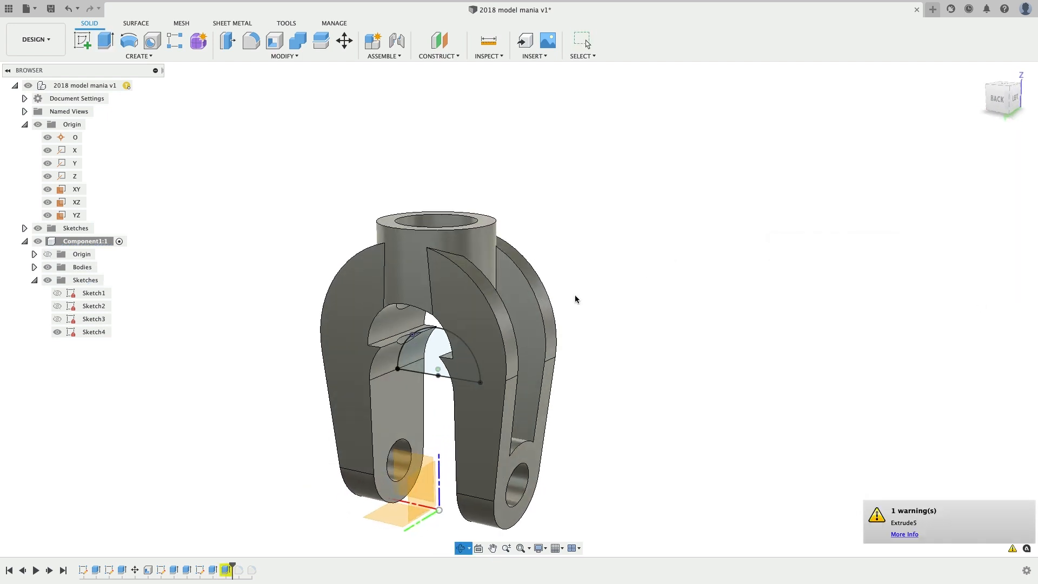
{"action": "left_click", "coordinate": [224, 574]}
{"action": "key", "text": "Delete"}
{"action": "left_click", "coordinate": [456, 300]}
{"action": "middle_click_drag", "start_coordinate": [643, 384], "coordinate": [576, 402], "text": "shift"}
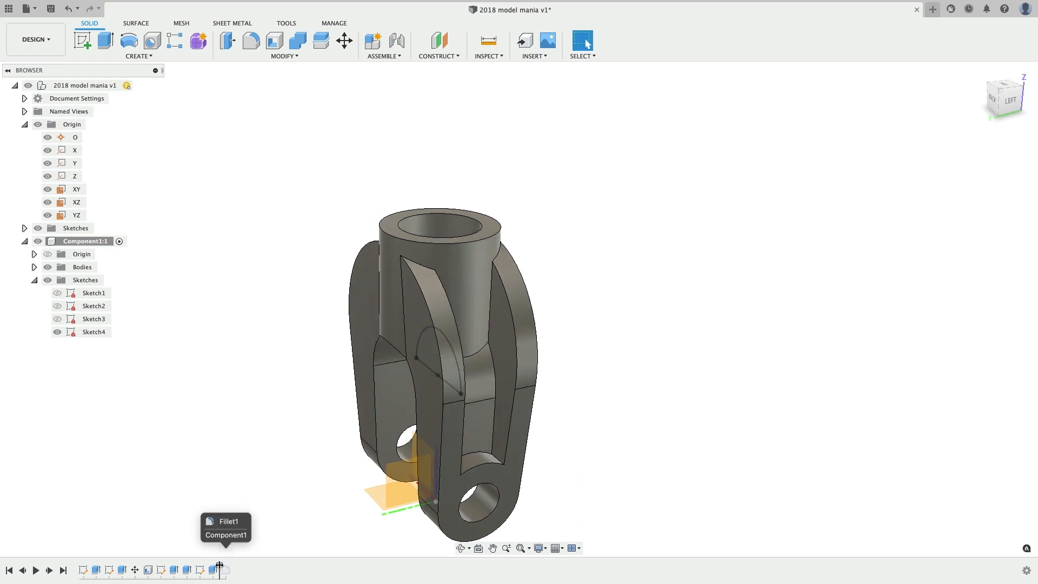
- Roll the history forward past the fork's outer edge fillet, review its settings, and accept it with the 2 mm radius
{"action": "middle_click_drag", "start_coordinate": [455, 410], "coordinate": [581, 349], "text": "shift"}
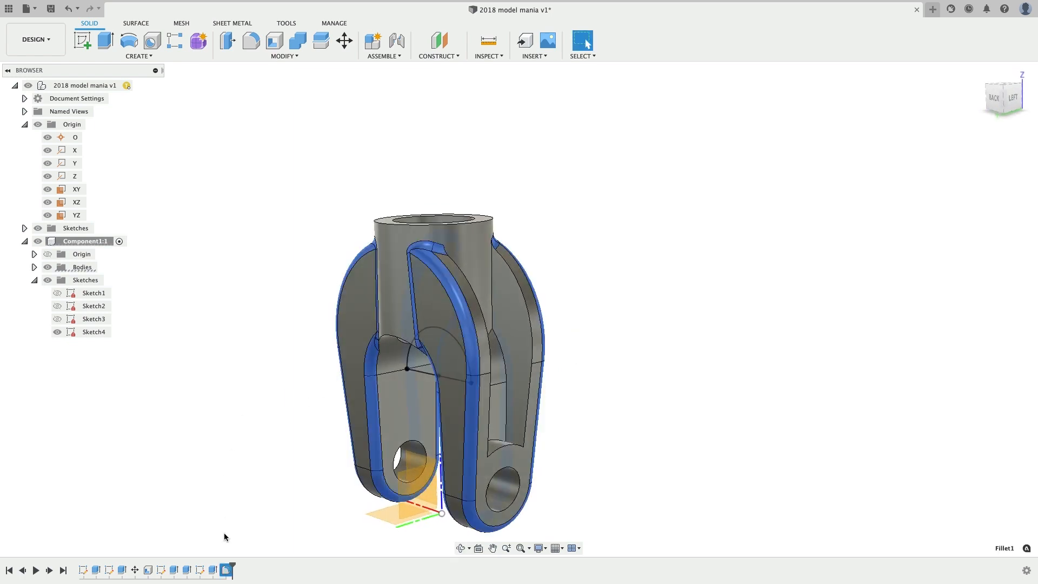
{"action": "right_click", "coordinate": [227, 569]}
{"action": "left_click", "coordinate": [254, 475]}
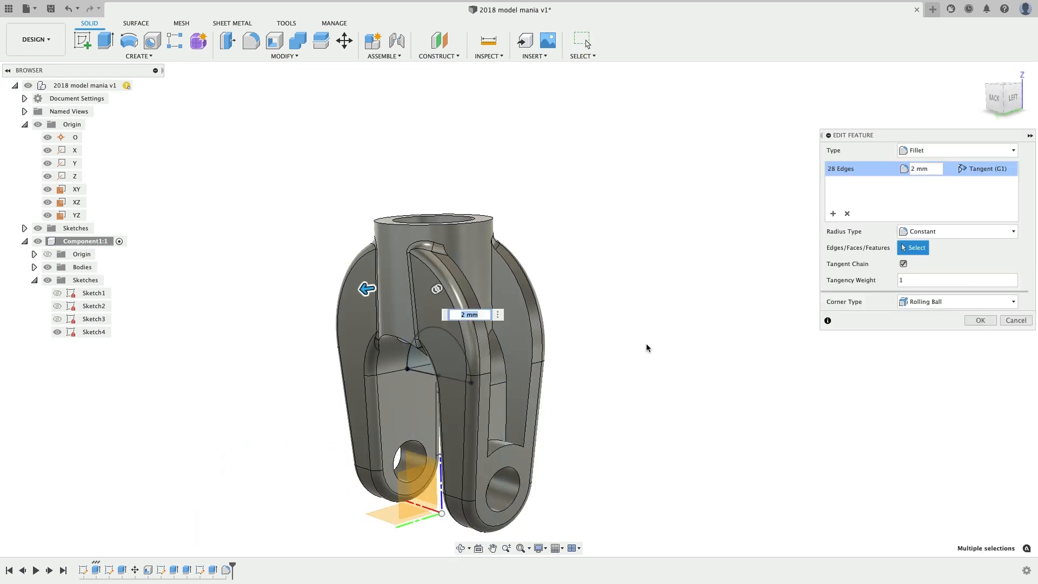
{"action": "mouse_move", "coordinate": [646, 342]}
{"action": "middle_mouse_down", "text": "shift"}
{"action": "mouse_move", "coordinate": [621, 352]}
{"action": "mouse_move", "coordinate": [644, 350]}
{"action": "middle_mouse_up", "text": "shift"}
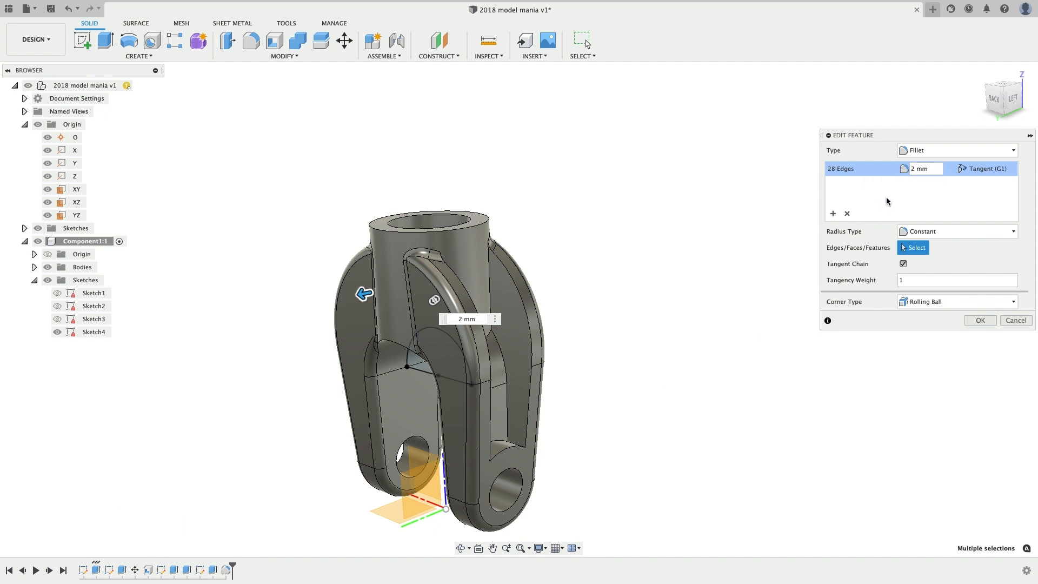
{"action": "key", "text": "Return"}
- Start a new 2 mm fillet on all edges of the shell feature
{"action": "key", "text": "f"}
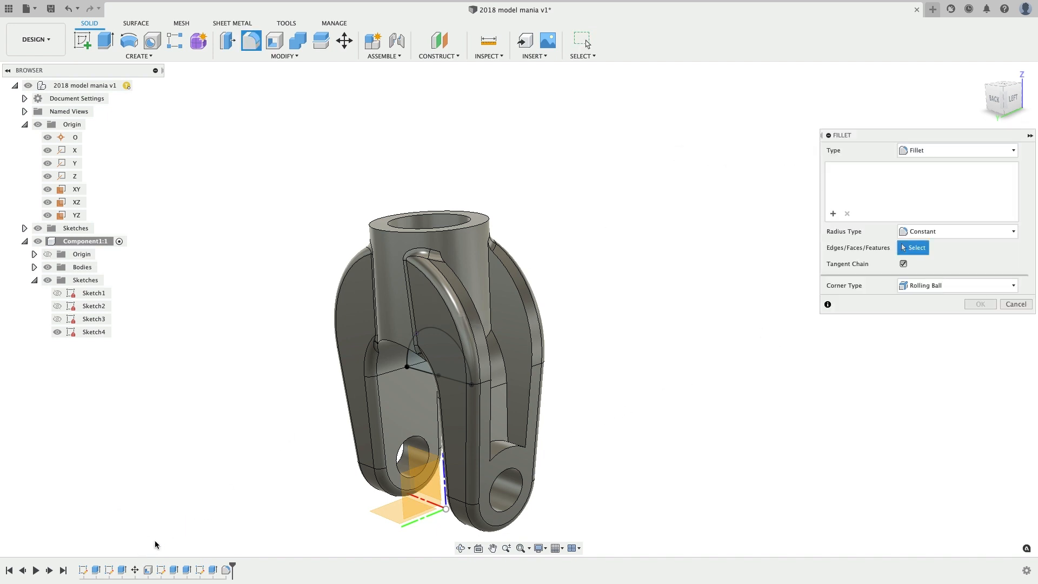
{"action": "left_click", "coordinate": [147, 569]}
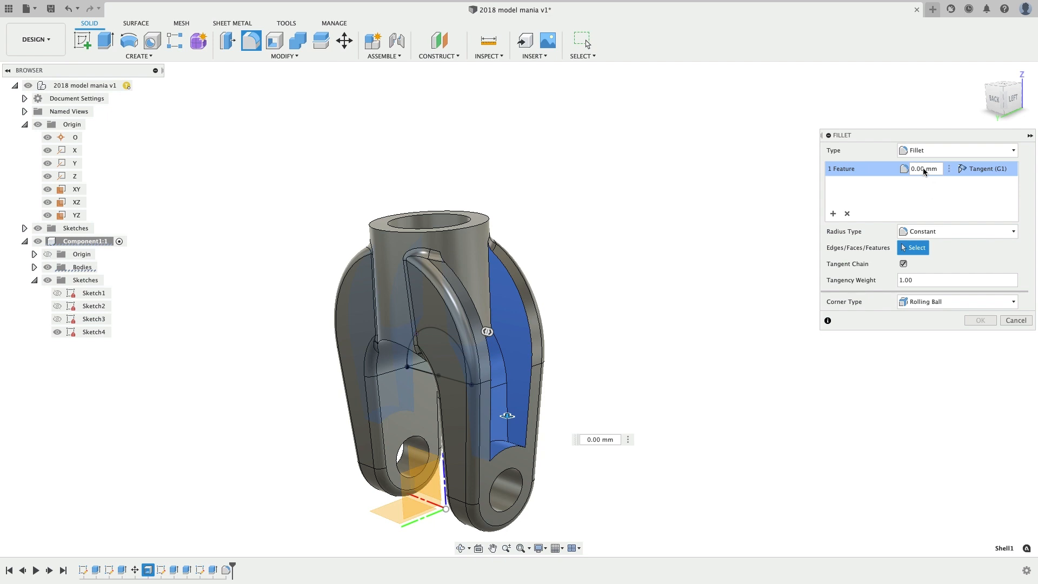
{"action": "left_click_drag", "start_coordinate": [924, 170], "coordinate": [888, 171]}
{"action": "type", "text": "2"}
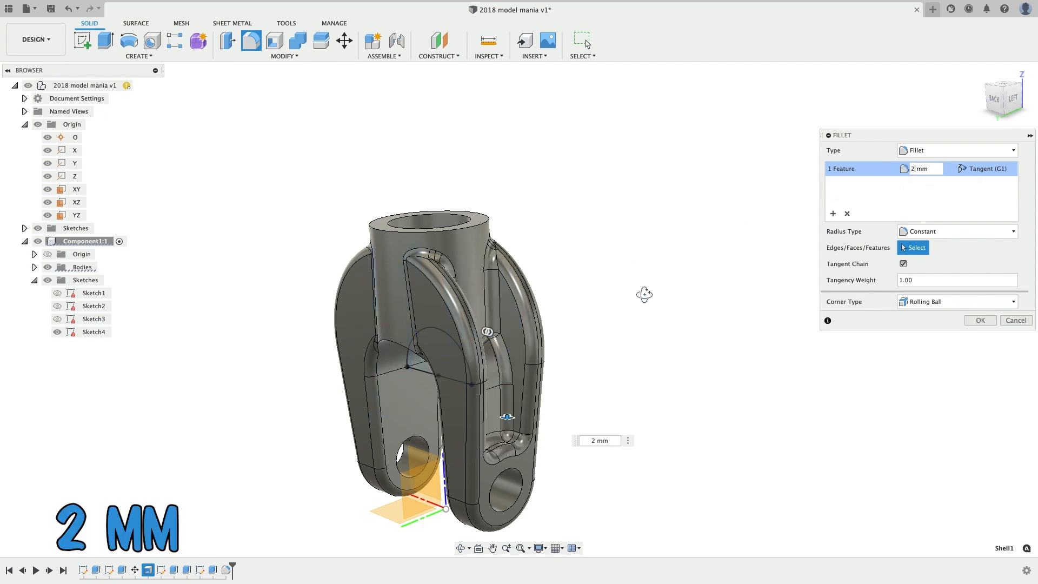
{"action": "middle_click_drag", "start_coordinate": [643, 294], "coordinate": [683, 287], "text": "shift"}
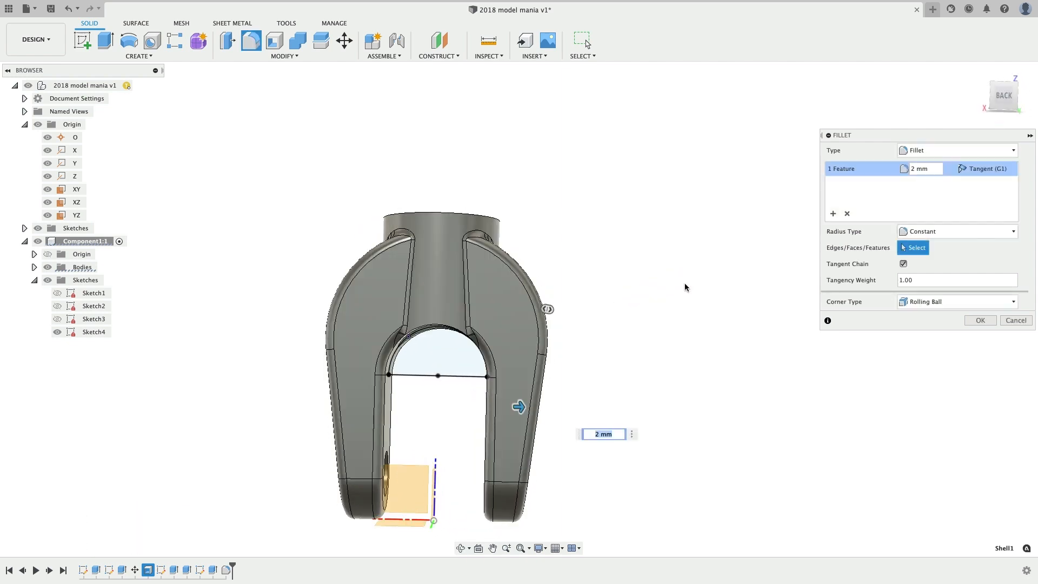
- Add the back and front edges of the inner arch beneath the shaft to the 2 mm fillet
{"action": "left_click", "coordinate": [442, 326]}
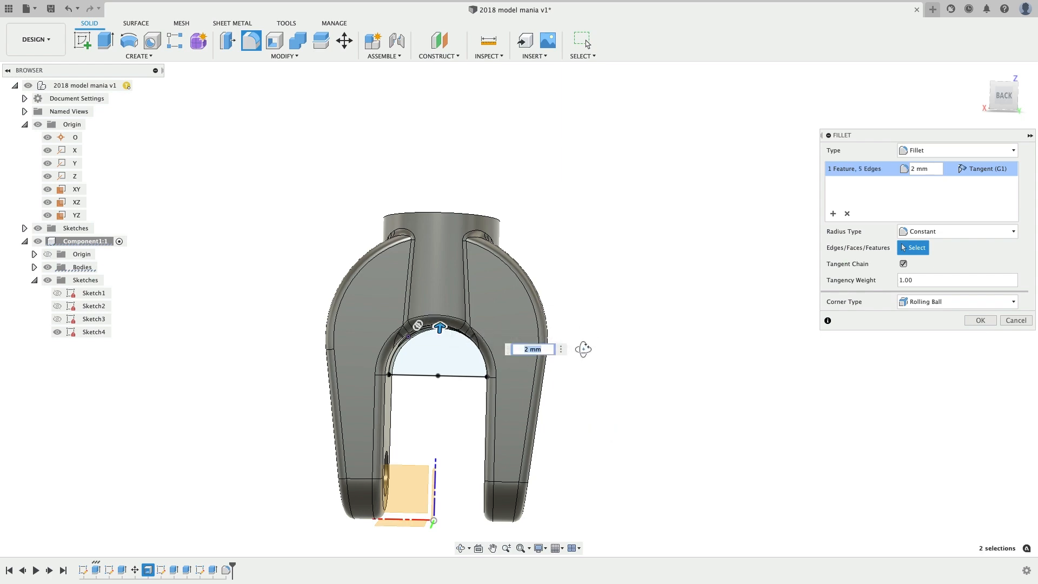
{"action": "middle_click_drag", "start_coordinate": [586, 350], "coordinate": [590, 361], "text": "shift"}
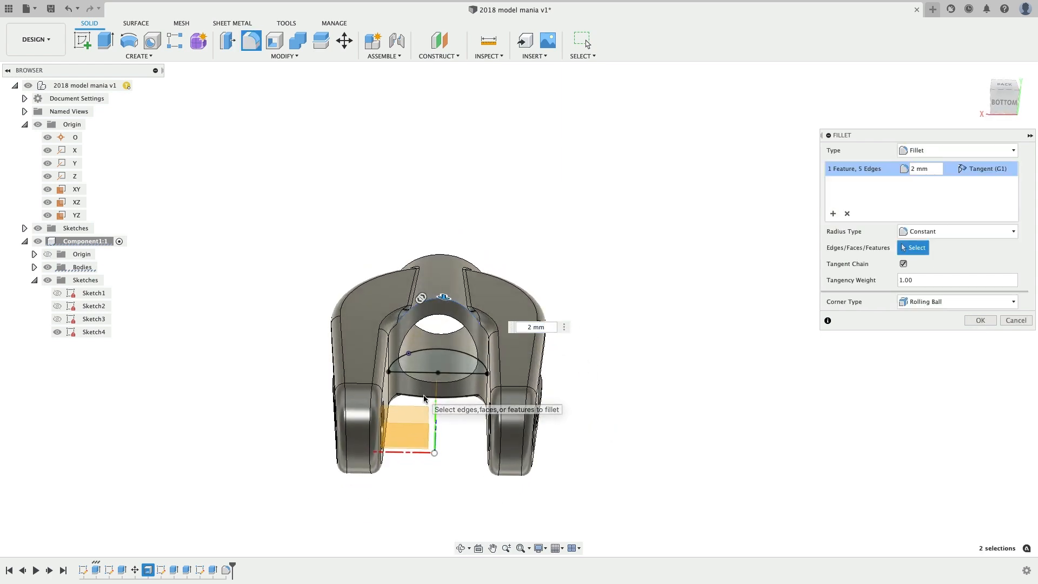
{"action": "left_click", "coordinate": [425, 397]}
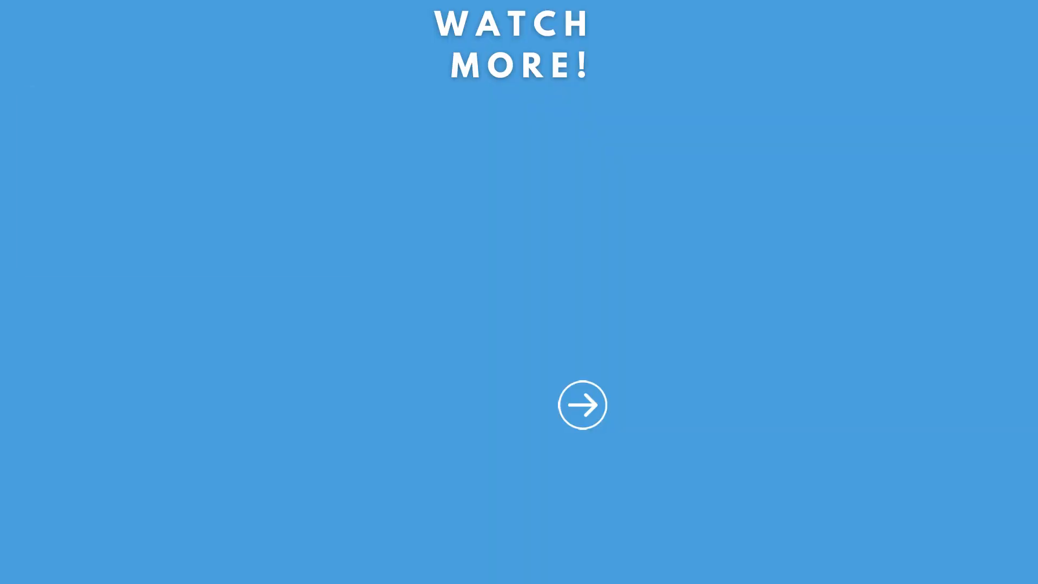